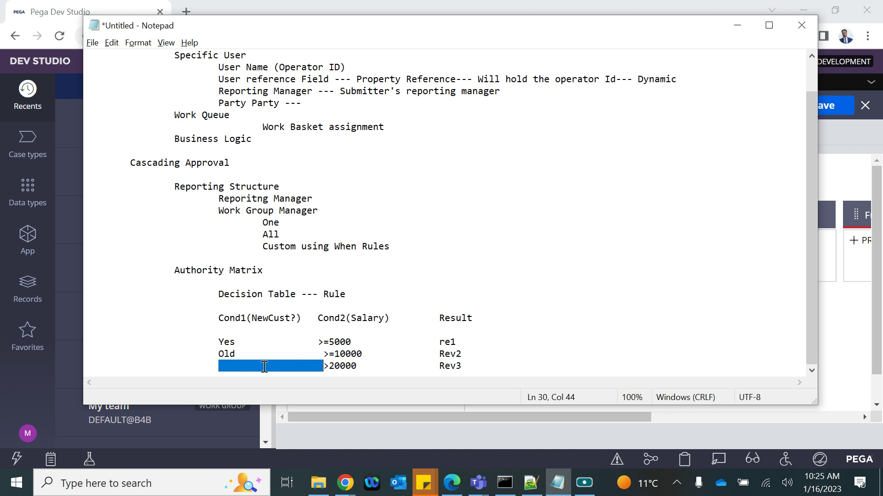
Add mgr1 on a new line after Rev3 in the Notepad table
{"action": "left_click", "coordinate": [477, 357]}
{"action": "left_click", "coordinate": [478, 361]}
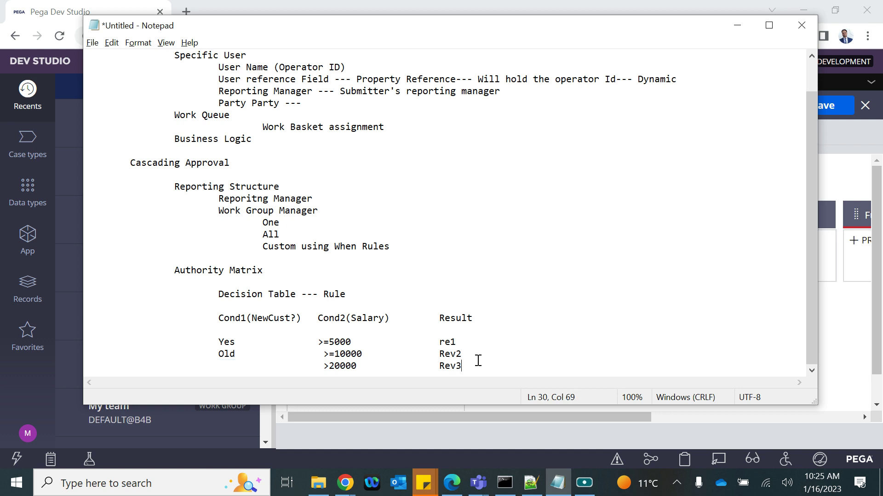
{"action": "key", "text": "Return"}
{"action": "key", "text": "Return"}
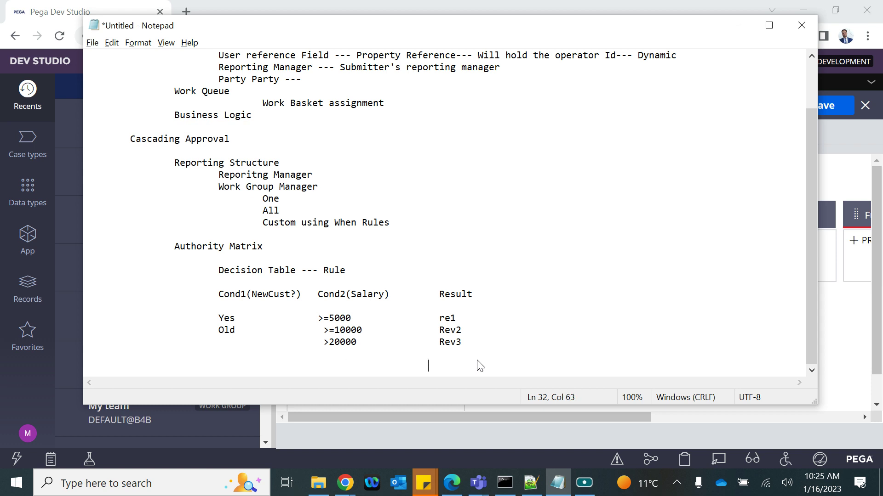
{"action": "type", "text": "mgr1"}
Review the decision table rows and add PageList on a new line below mgr1
{"action": "left_click_drag", "start_coordinate": [217, 294], "coordinate": [467, 368]}
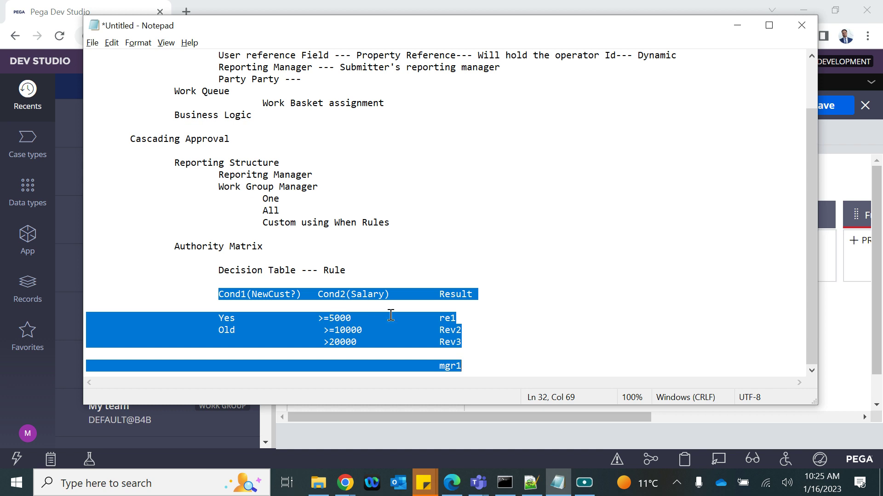
{"action": "left_click", "coordinate": [445, 319]}
{"action": "left_click", "coordinate": [456, 320]}
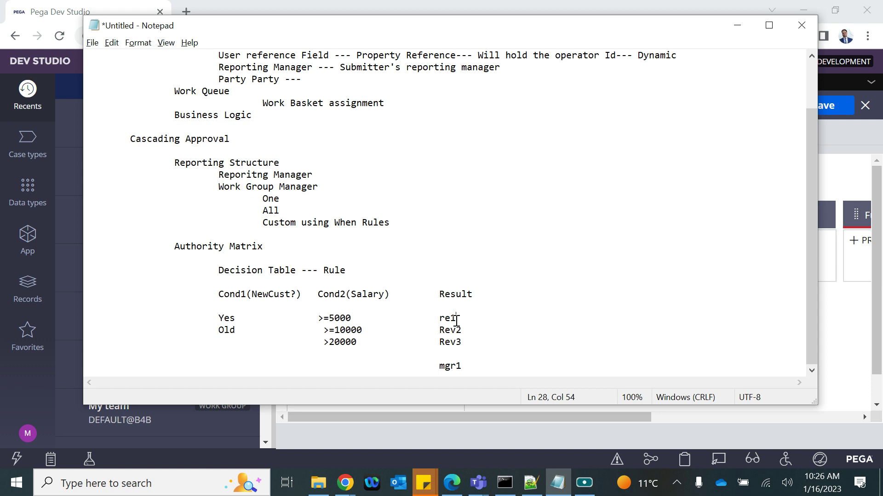
{"action": "double_click", "coordinate": [440, 318]}
{"action": "left_click_drag", "start_coordinate": [219, 318], "coordinate": [460, 361]}
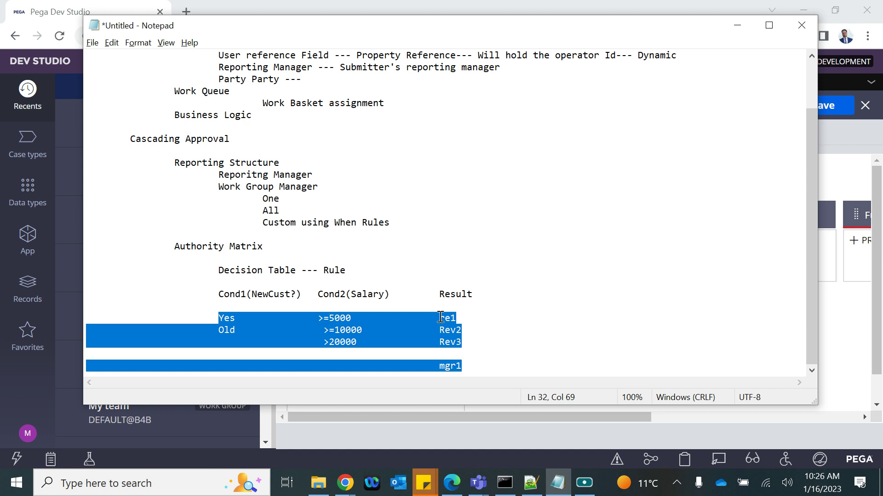
{"action": "left_click", "coordinate": [470, 369]}
{"action": "key", "text": "Return"}
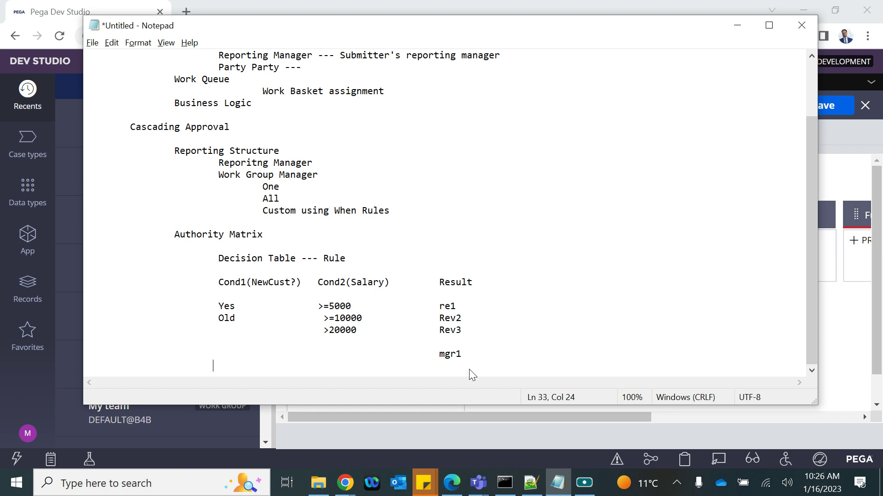
{"action": "type", "text": "PageList"}
Check the re1 result value and bring Pega Dev Studio back to the front
{"action": "double_click", "coordinate": [447, 306]}
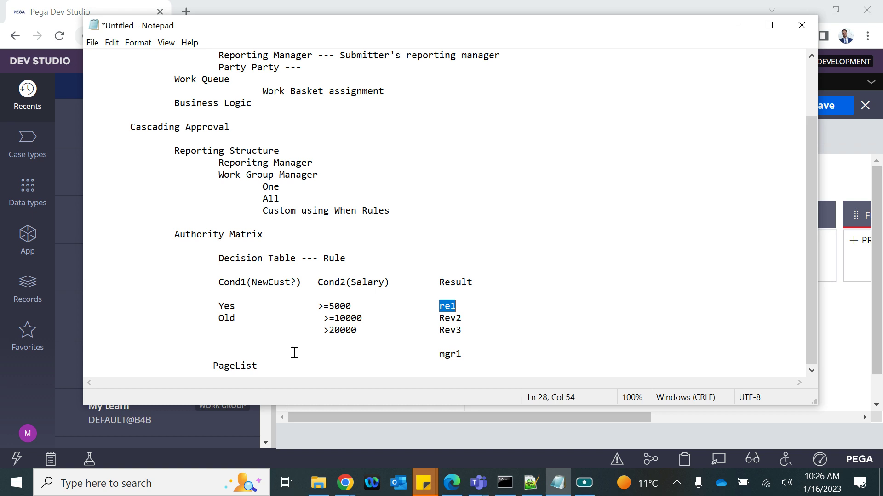
{"action": "left_click", "coordinate": [277, 367]}
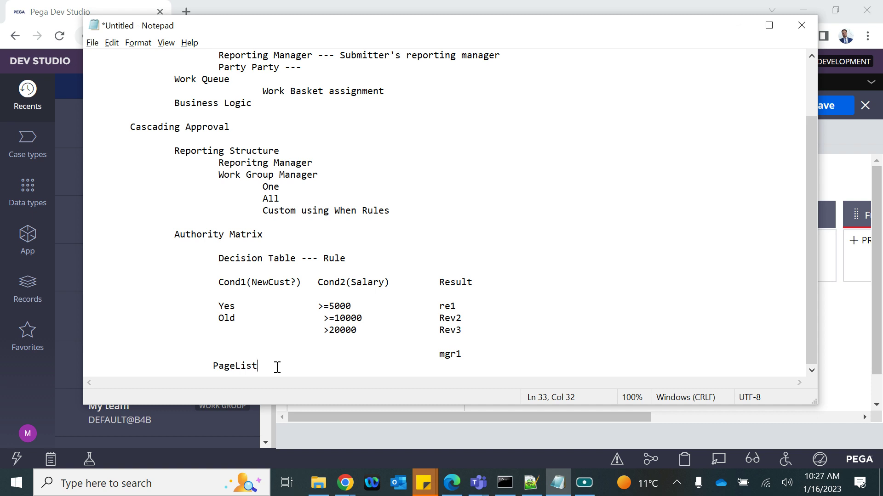
{"action": "left_click", "coordinate": [557, 483]}
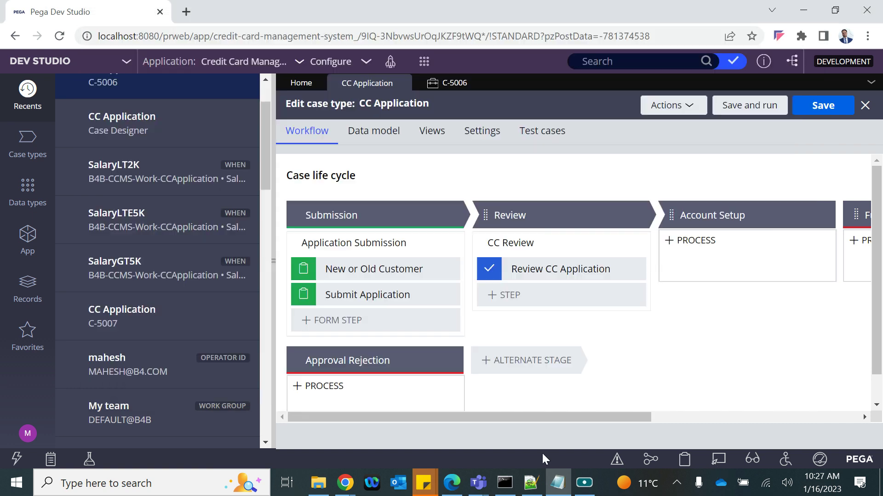
Open the Clipboard and show the OperatorID page under System Pages
{"action": "left_click", "coordinate": [685, 459]}
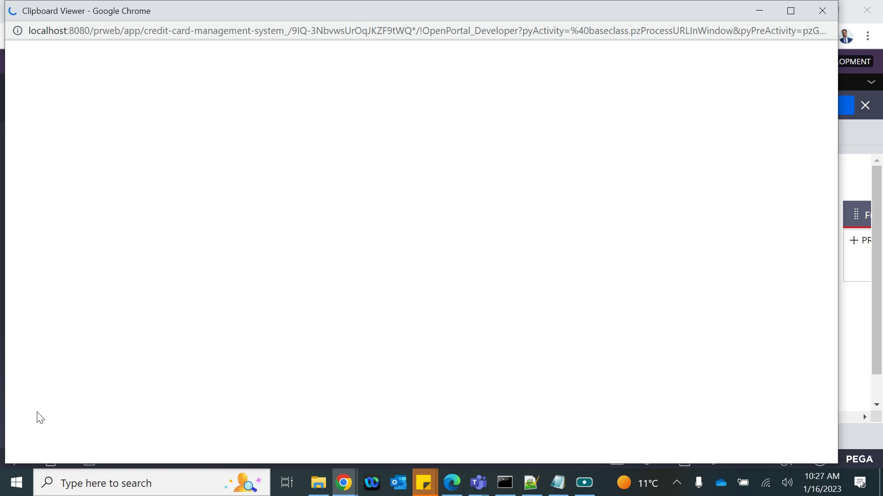
{"action": "scroll", "coordinate": [37, 412], "scroll_direction": "down", "scroll_amount": 20}
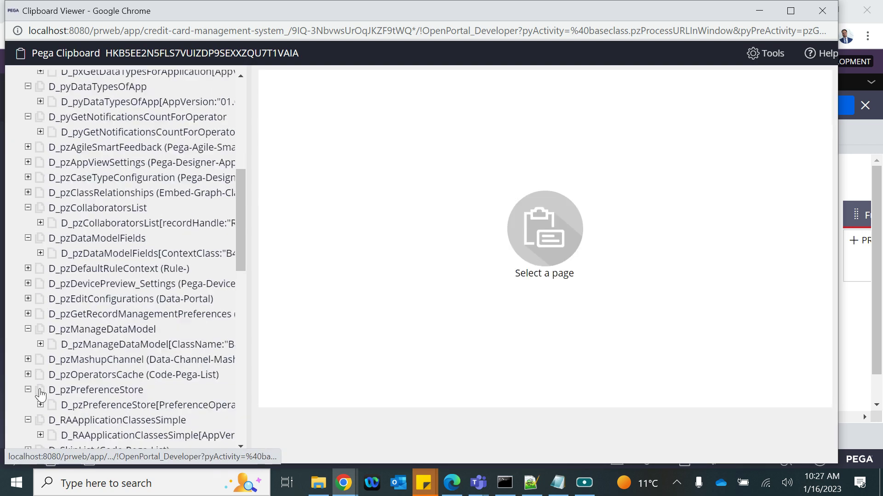
{"action": "left_click", "coordinate": [41, 389]}
{"action": "left_click", "coordinate": [15, 418]}
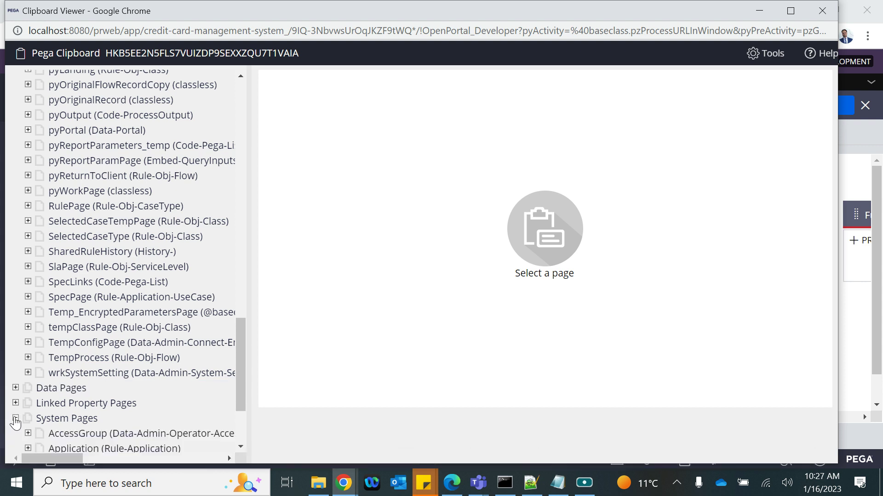
{"action": "left_click", "coordinate": [94, 344]}
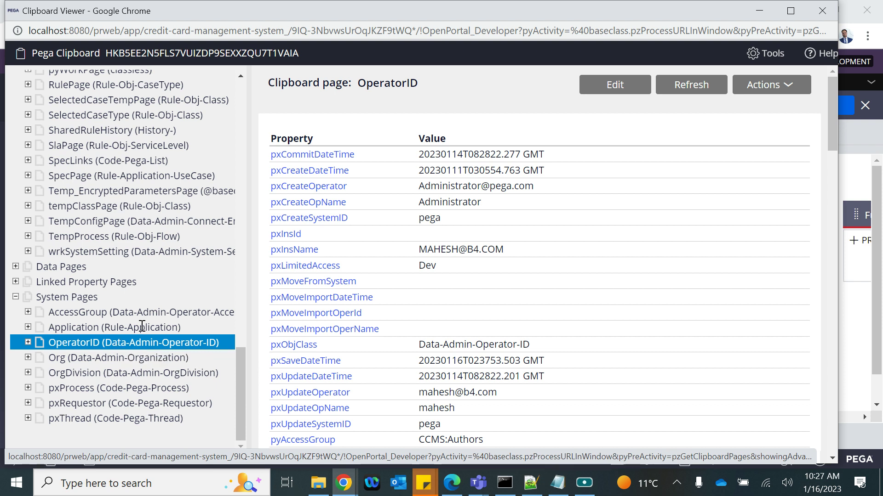
Scroll the OperatorID properties to pyReportTo and highlight the pyUserIdentifier value
{"action": "left_click", "coordinate": [850, 309]}
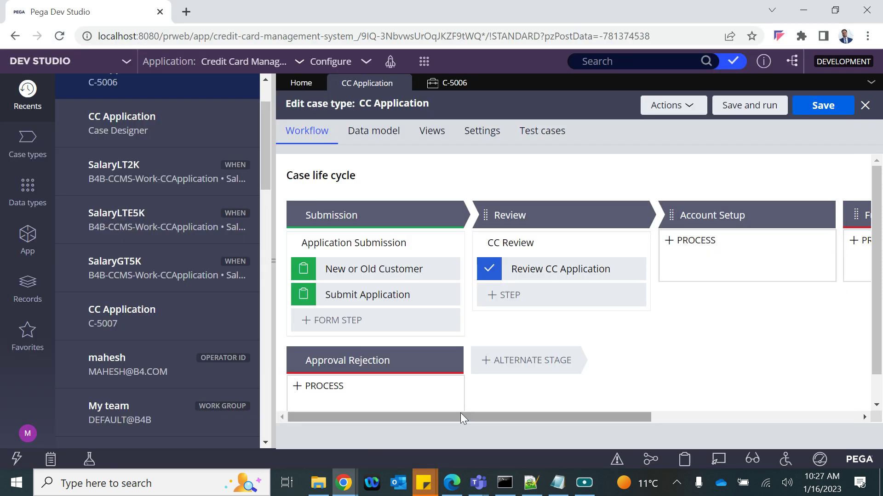
{"action": "left_click", "coordinate": [557, 483]}
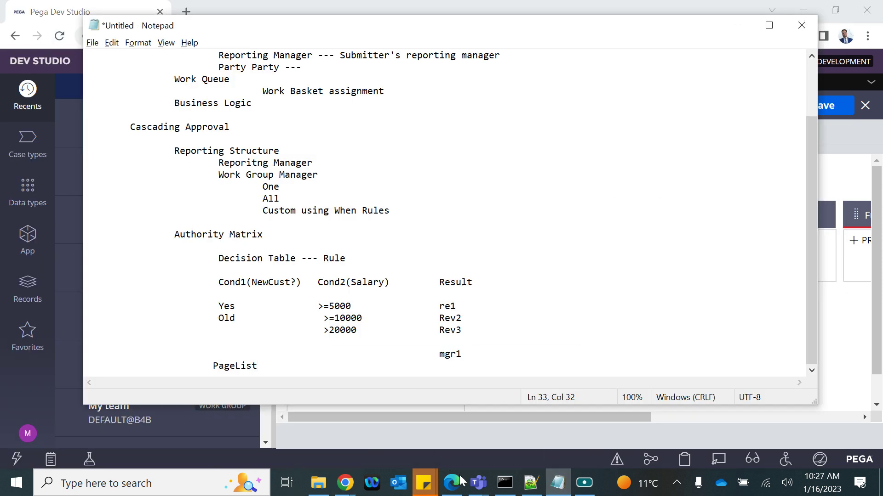
{"action": "mouse_move", "coordinate": [342, 488]}
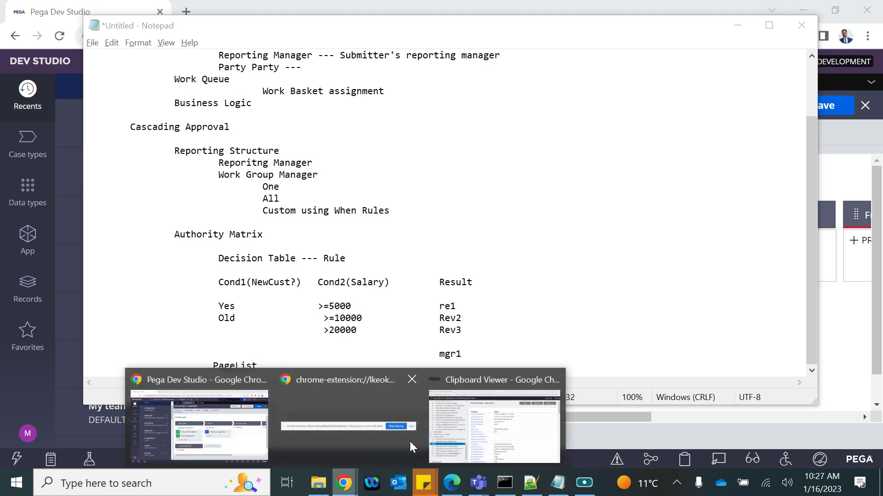
{"action": "left_click", "coordinate": [441, 439]}
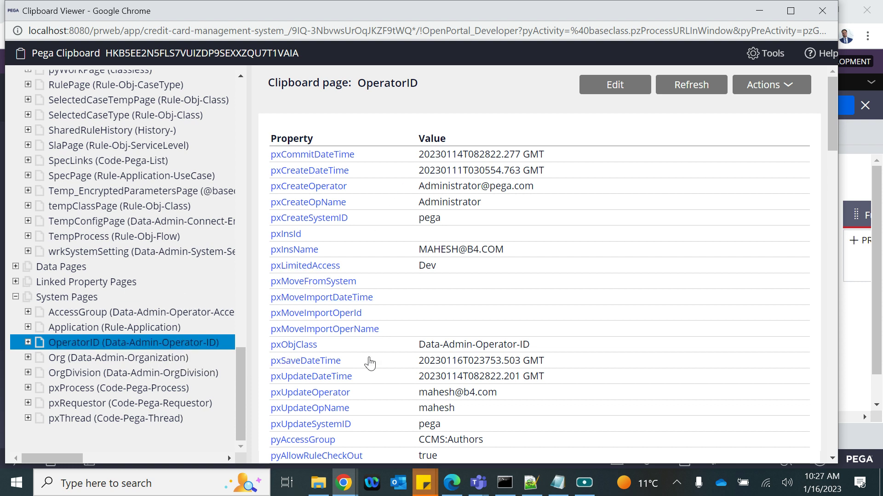
{"action": "scroll", "coordinate": [370, 363], "scroll_direction": "down", "scroll_amount": 7}
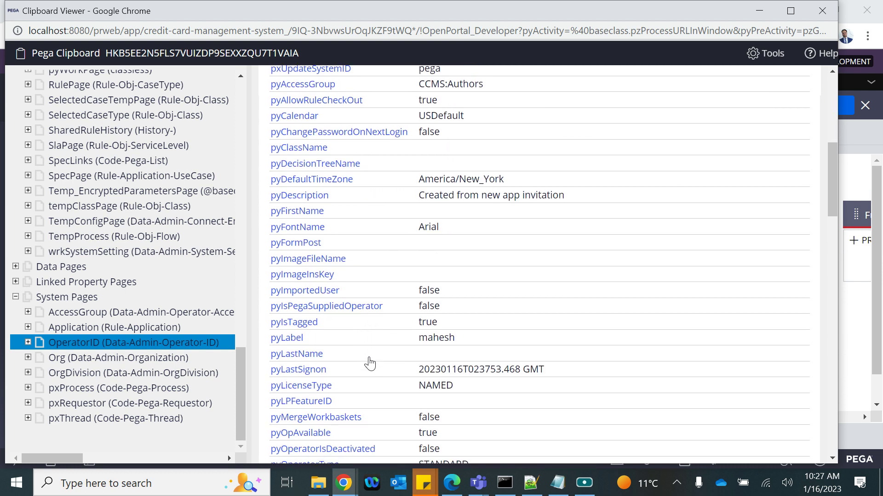
{"action": "scroll", "coordinate": [375, 366], "scroll_direction": "down", "scroll_amount": 3}
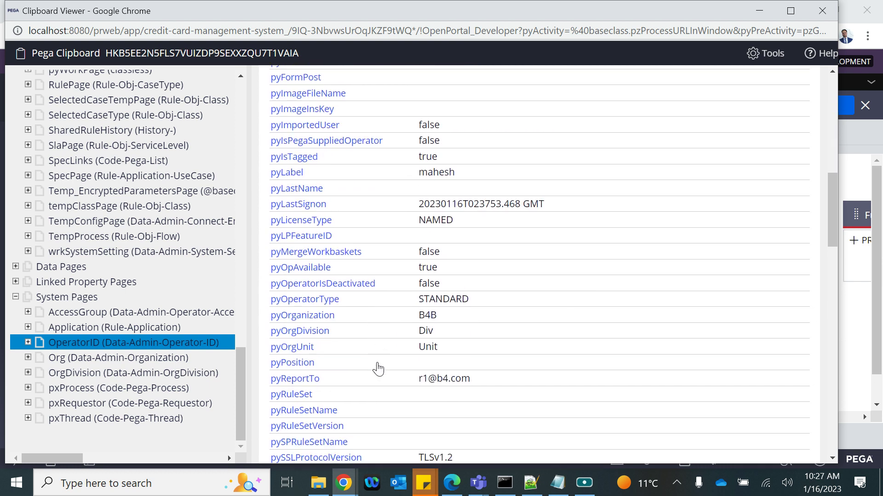
{"action": "scroll", "coordinate": [378, 369], "scroll_direction": "down", "scroll_amount": 2}
{"action": "scroll", "coordinate": [378, 388], "scroll_direction": "down", "scroll_amount": 2}
{"action": "scroll", "coordinate": [378, 389], "scroll_direction": "down", "scroll_amount": 5}
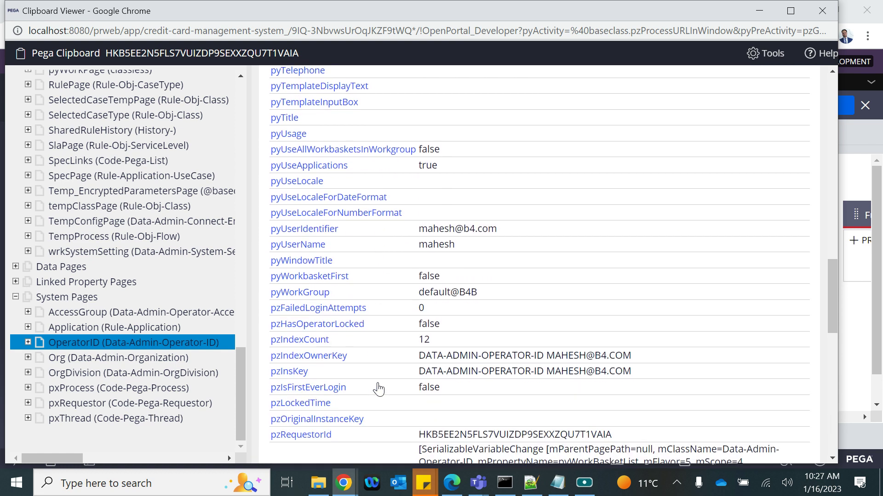
{"action": "scroll", "coordinate": [378, 389], "scroll_direction": "up", "scroll_amount": 6}
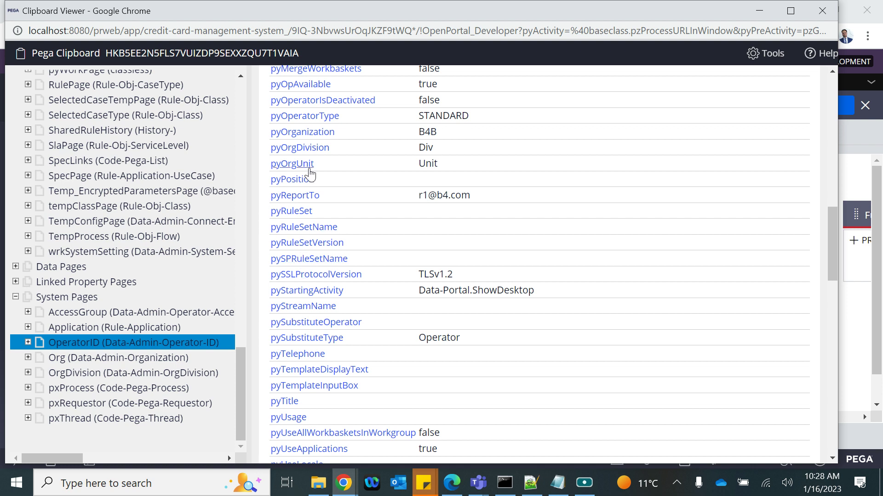
{"action": "scroll", "coordinate": [305, 447], "scroll_direction": "down", "scroll_amount": 1}
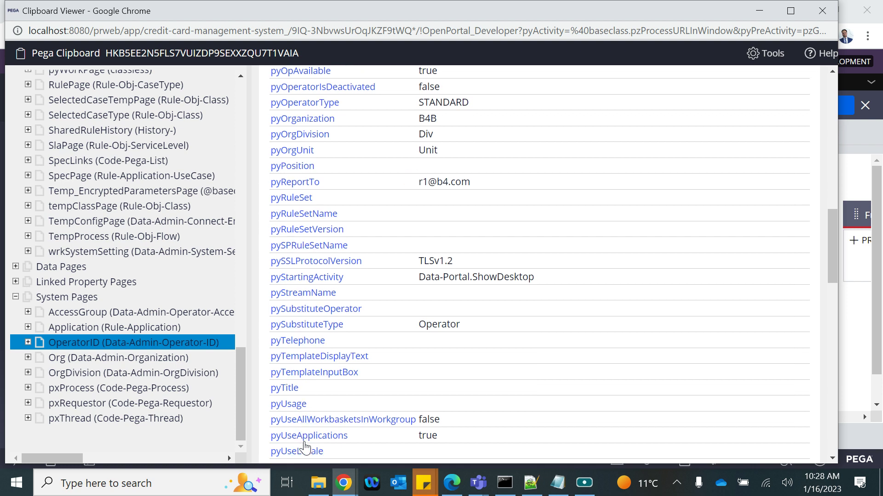
{"action": "scroll", "coordinate": [304, 447], "scroll_direction": "down", "scroll_amount": 4}
{"action": "scroll", "coordinate": [309, 439], "scroll_direction": "down", "scroll_amount": 2}
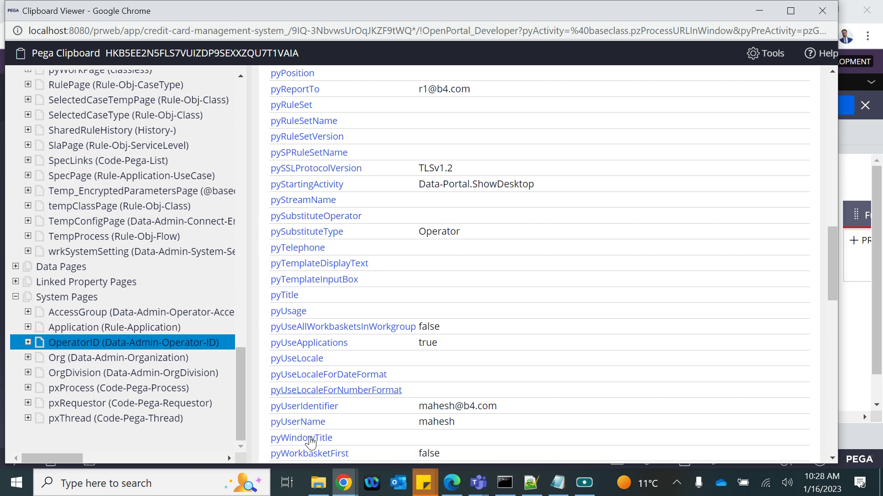
{"action": "left_click_drag", "start_coordinate": [506, 407], "coordinate": [272, 406]}
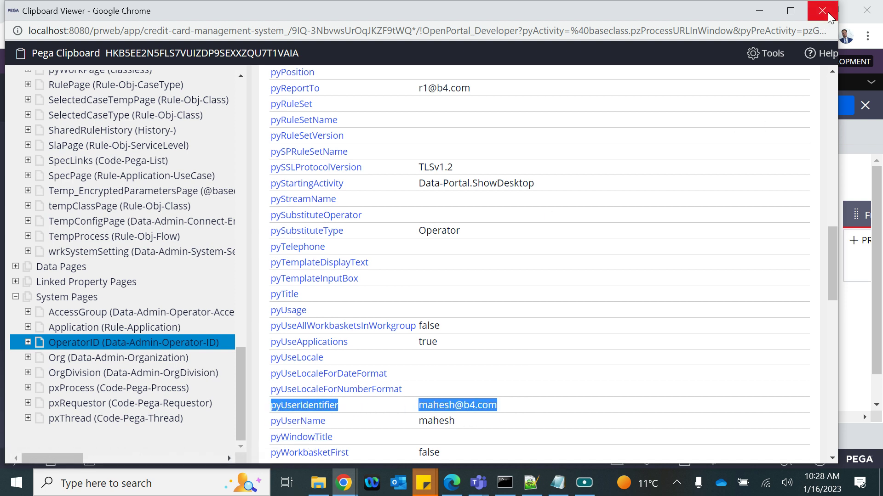
Close the Clipboard viewer, review the PageList note and Result column, and return to Dev Studio
{"action": "left_click", "coordinate": [828, 14]}
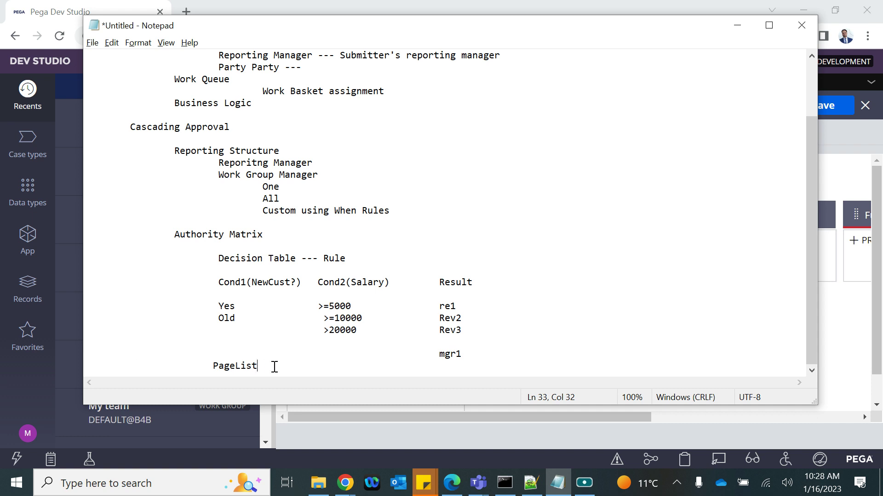
{"action": "left_click_drag", "start_coordinate": [270, 365], "coordinate": [211, 368]}
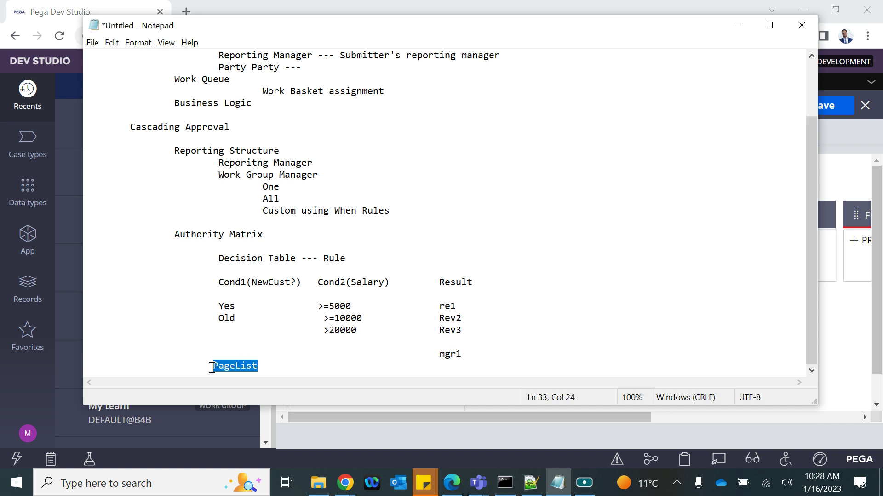
{"action": "left_click_drag", "start_coordinate": [440, 282], "coordinate": [481, 355]}
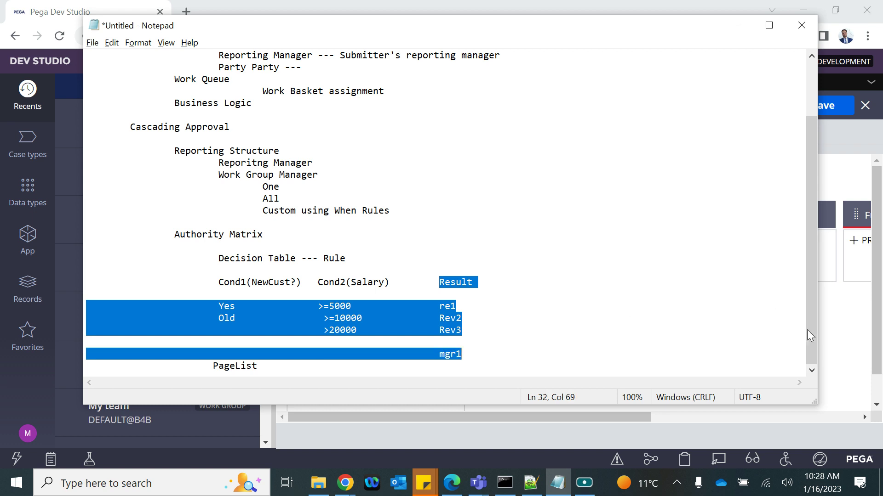
{"action": "left_click", "coordinate": [839, 337]}
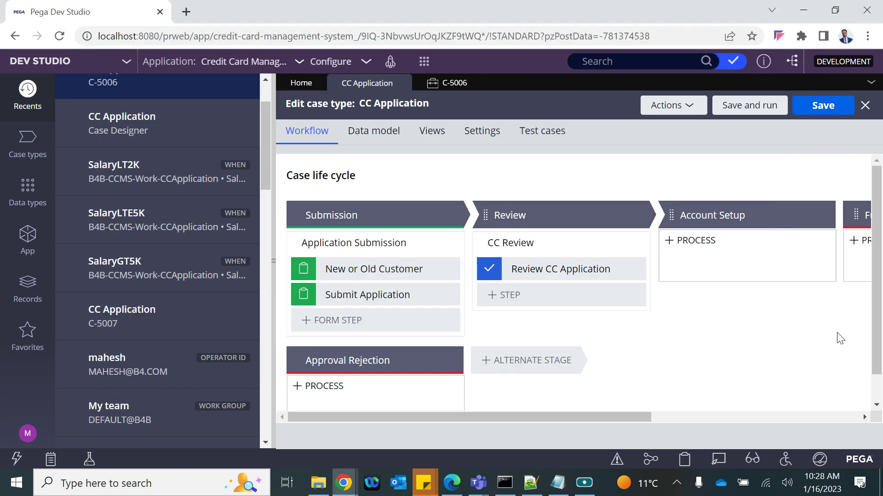
Start a new Data Model property in the CCApplication class
{"action": "left_click", "coordinate": [28, 246]}
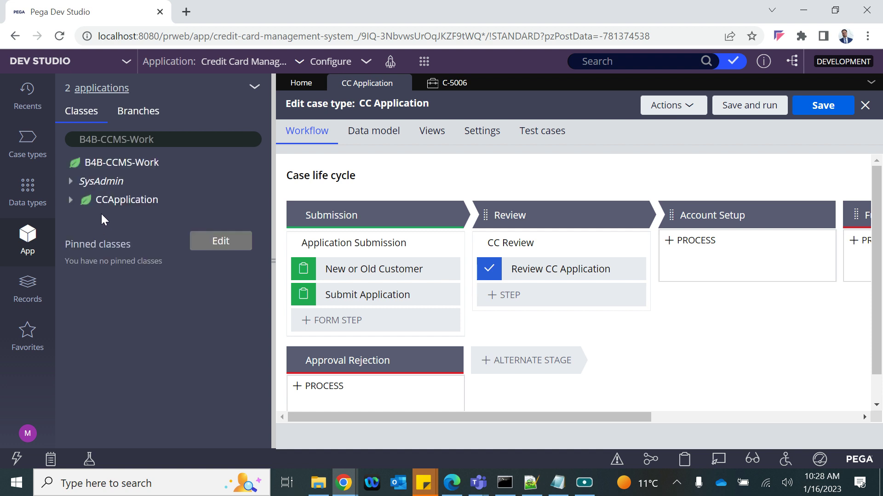
{"action": "left_click", "coordinate": [138, 205]}
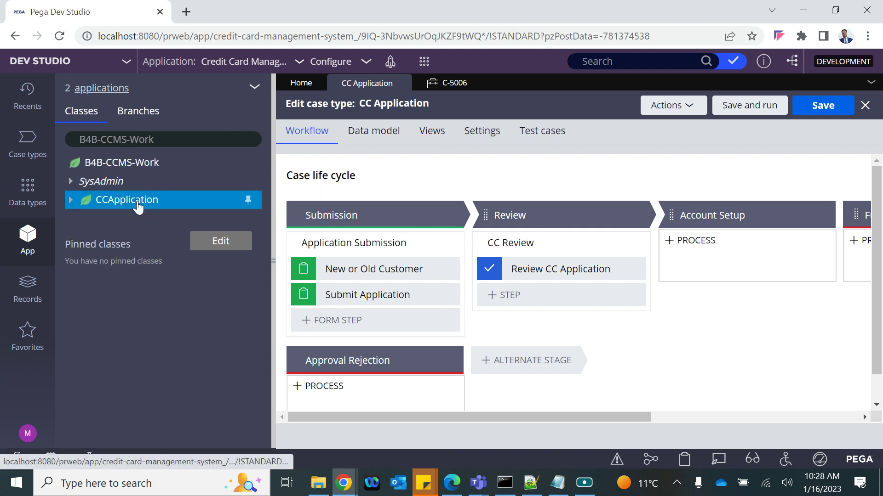
{"action": "right_click", "coordinate": [138, 208]}
{"action": "mouse_move", "coordinate": [192, 220]}
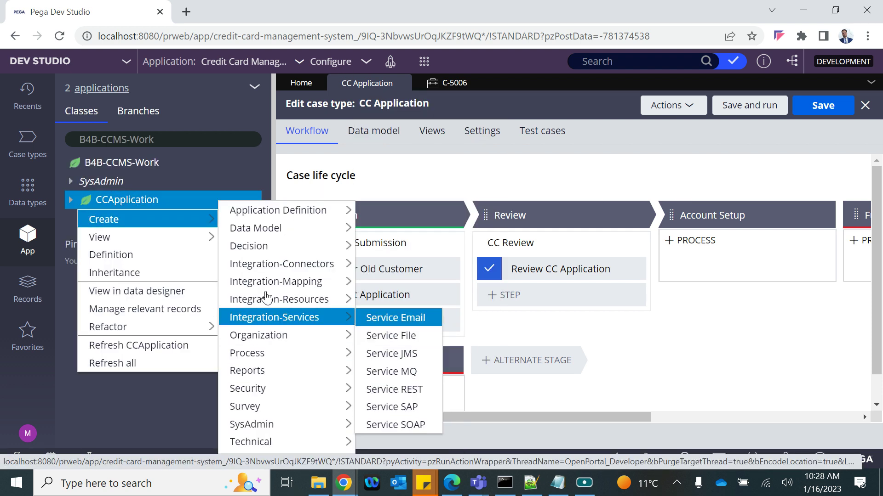
{"action": "mouse_move", "coordinate": [265, 228]}
{"action": "left_click", "coordinate": [378, 368]}
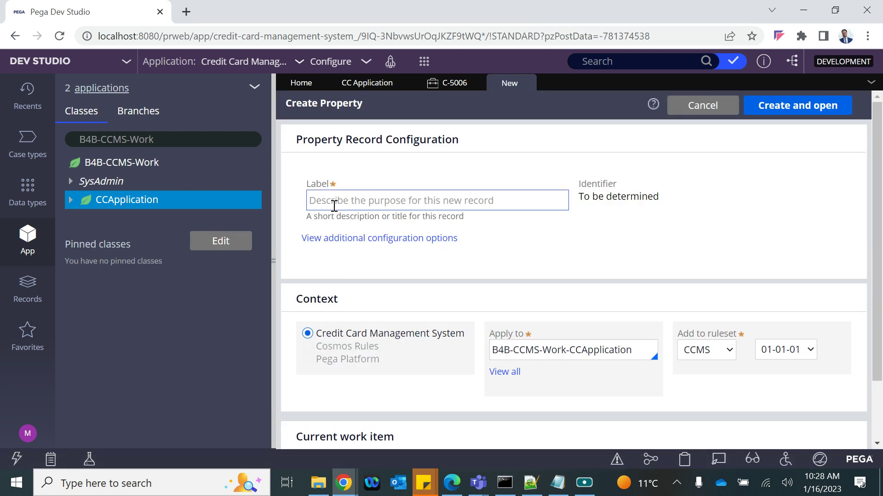
Label the property 'Apr List' (ID AprList), then create and open it
{"action": "left_click", "coordinate": [334, 205]}
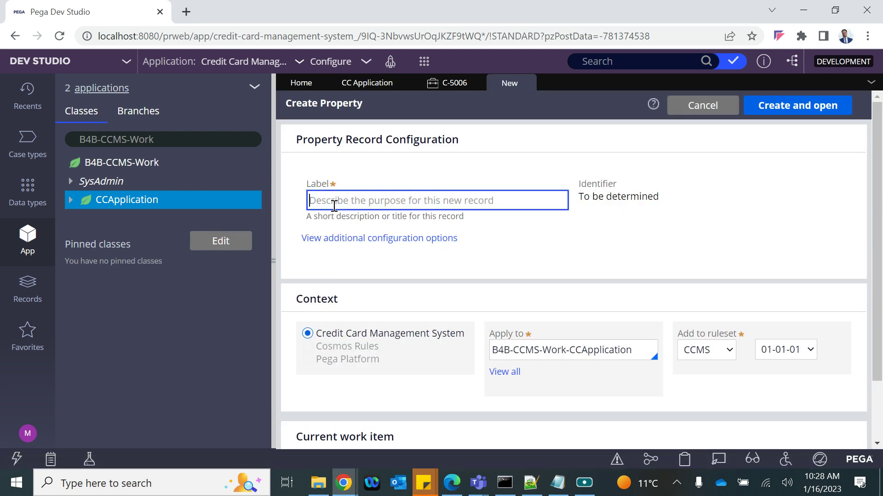
{"action": "type", "text": "Apr"}
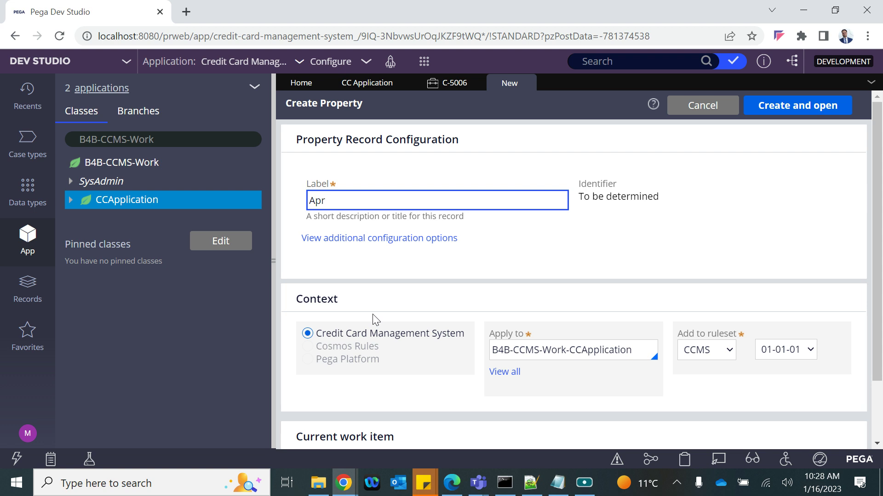
{"action": "left_click", "coordinate": [579, 489]}
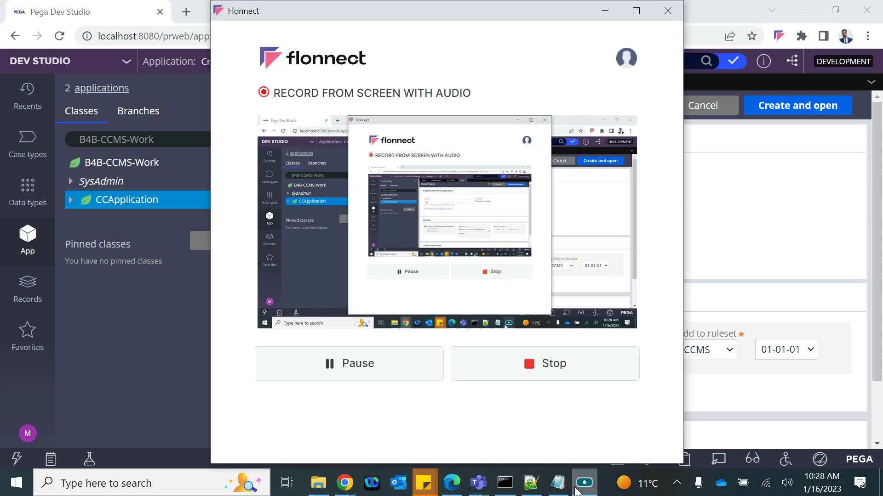
{"action": "left_click", "coordinate": [756, 291]}
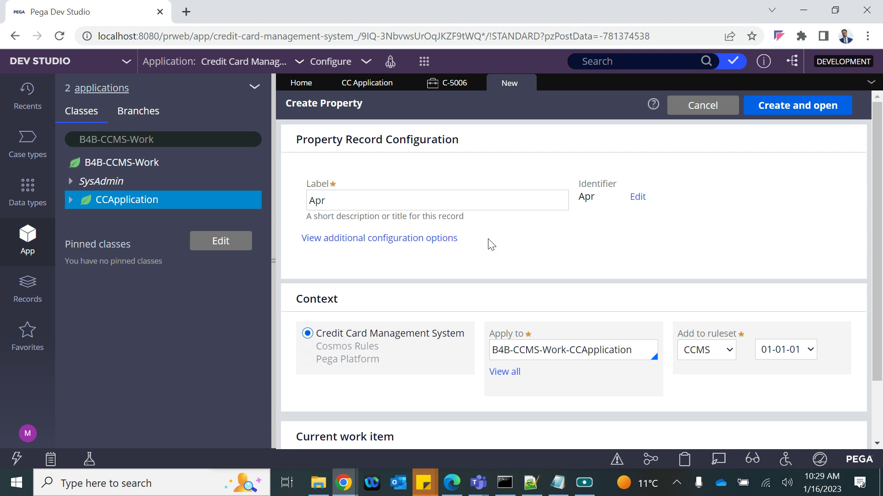
{"action": "left_click", "coordinate": [342, 203]}
{"action": "type", "text": "AprList"}
{"action": "left_click", "coordinate": [327, 203]}
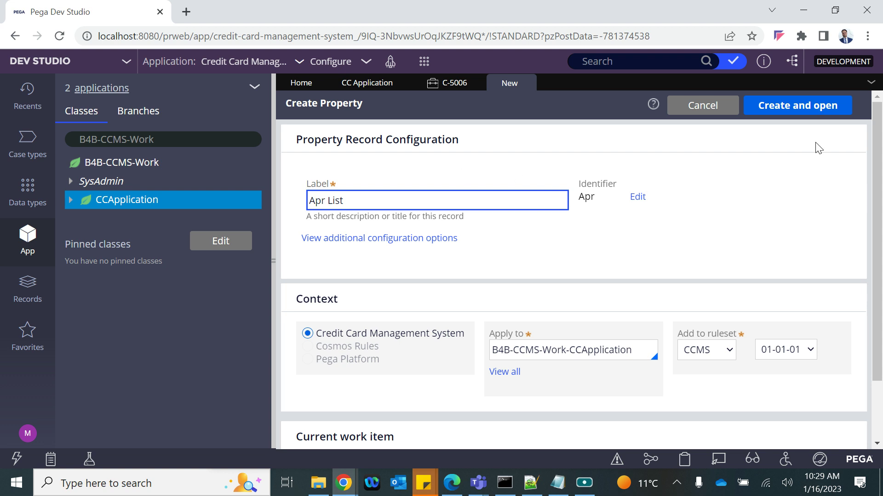
{"action": "left_click", "coordinate": [791, 110]}
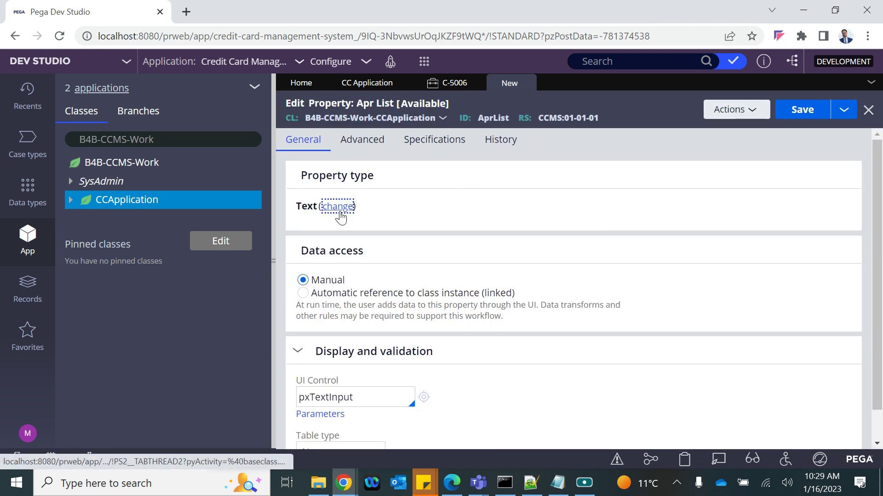
Change Apr List from Text to Page List with page definition Data-Admin-Operator-ID and save
{"action": "left_click", "coordinate": [338, 206]}
{"action": "left_click", "coordinate": [432, 304]}
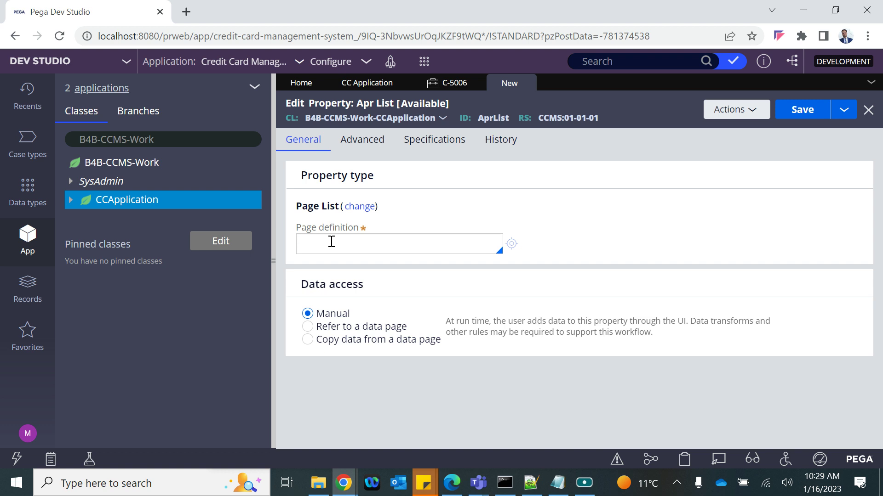
{"action": "type", "text": "ta-Admin-Operator"}
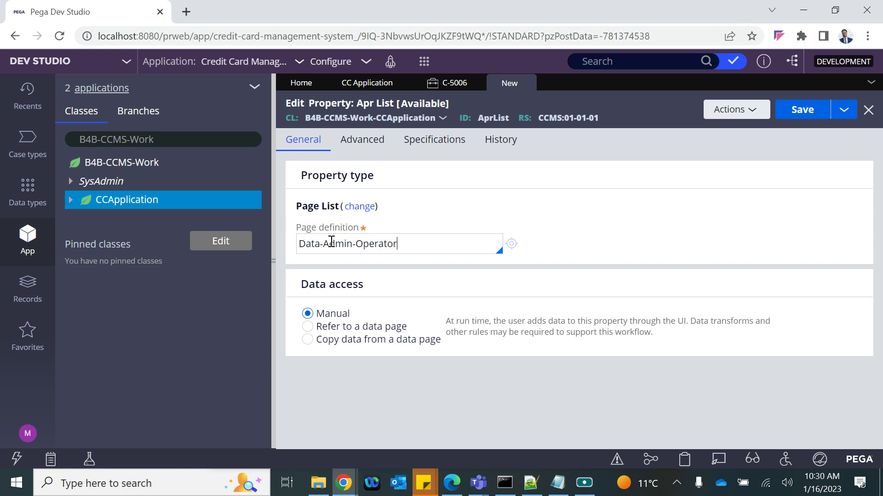
{"action": "type", "text": "-ID"}
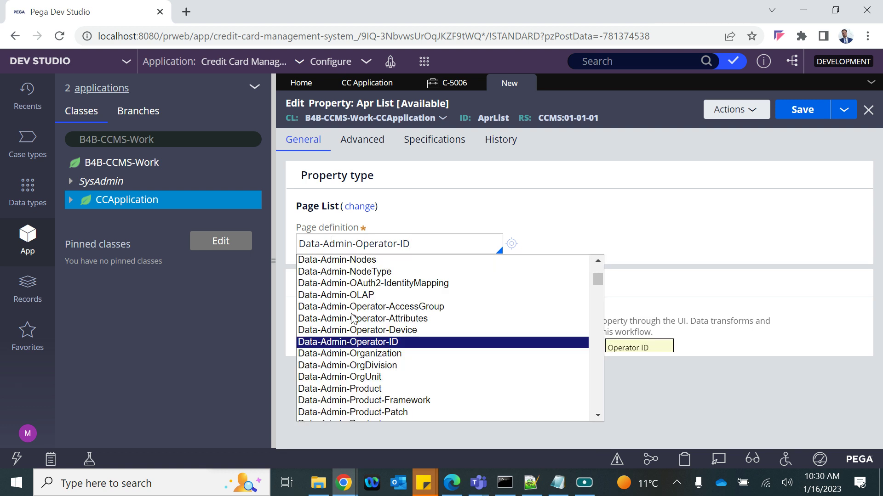
{"action": "left_click", "coordinate": [324, 345]}
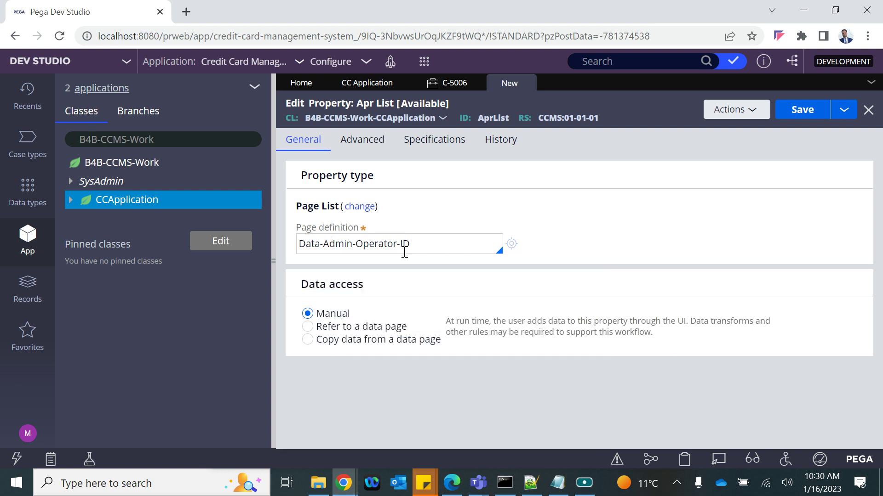
{"action": "left_click_drag", "start_coordinate": [431, 242], "coordinate": [299, 245]}
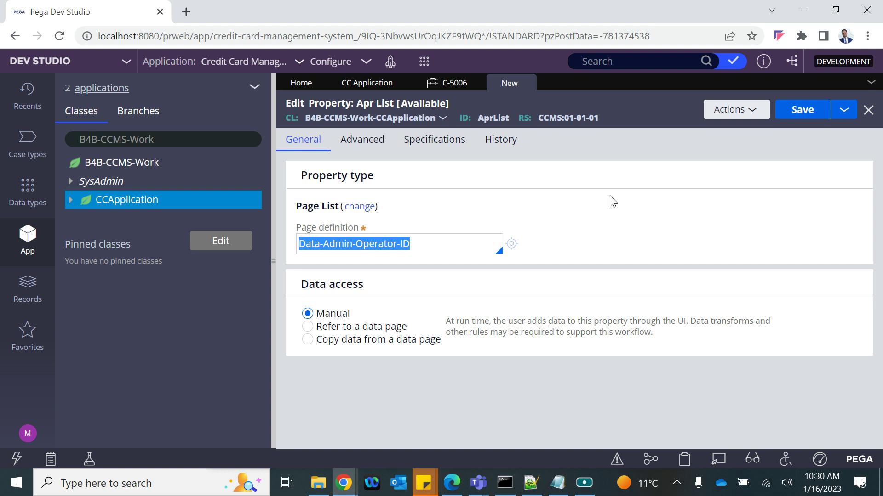
{"action": "left_click", "coordinate": [804, 111]}
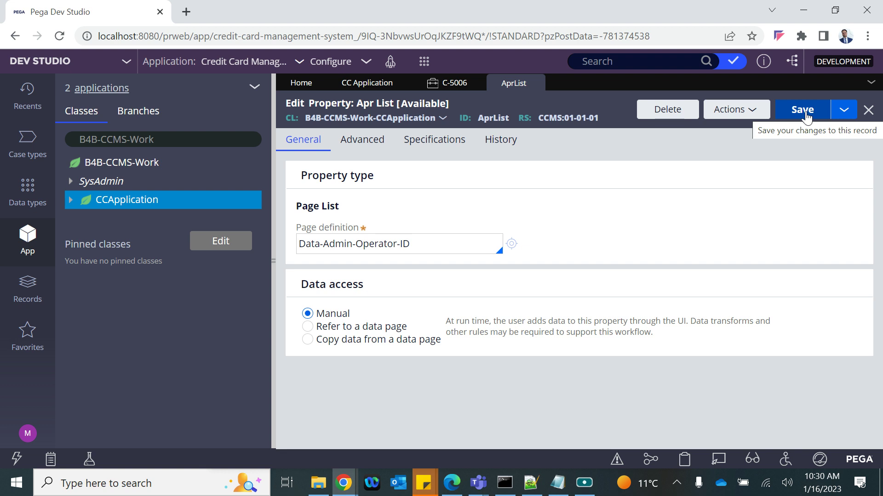
{"action": "double_click", "coordinate": [494, 118]}
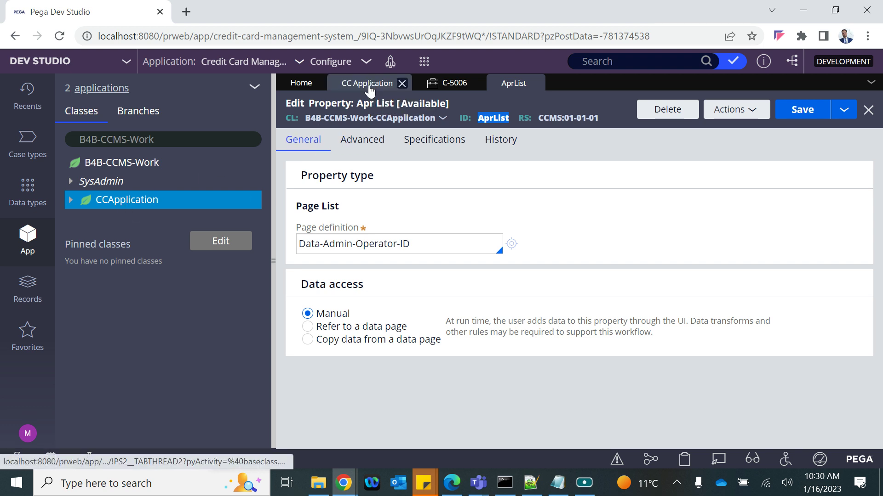
Set the Review CC Application step's approval flow to Cascading, based on Authority matrix
{"action": "left_click", "coordinate": [365, 83]}
{"action": "left_click_drag", "start_coordinate": [398, 416], "coordinate": [717, 419]}
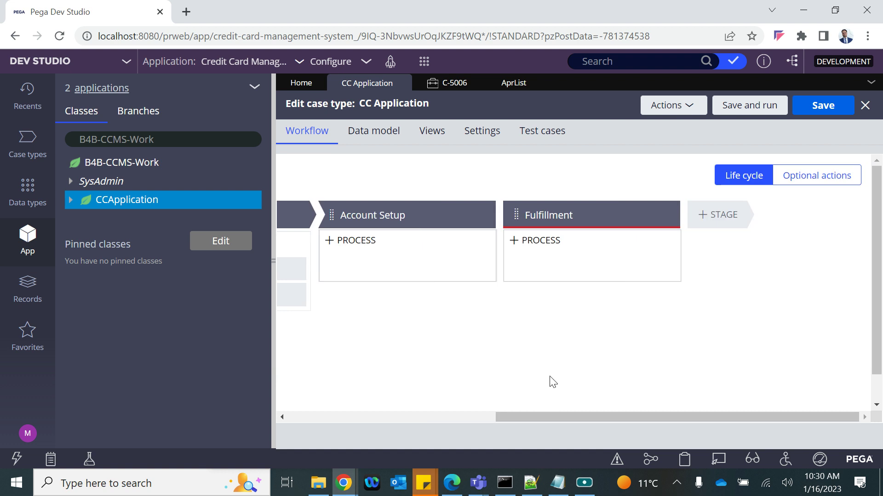
{"action": "left_click_drag", "start_coordinate": [521, 416], "coordinate": [343, 415]}
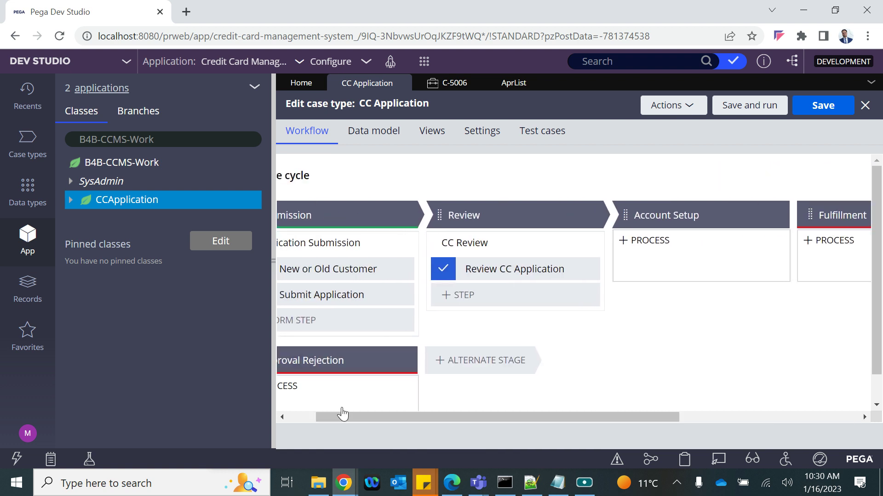
{"action": "left_click", "coordinate": [489, 268]}
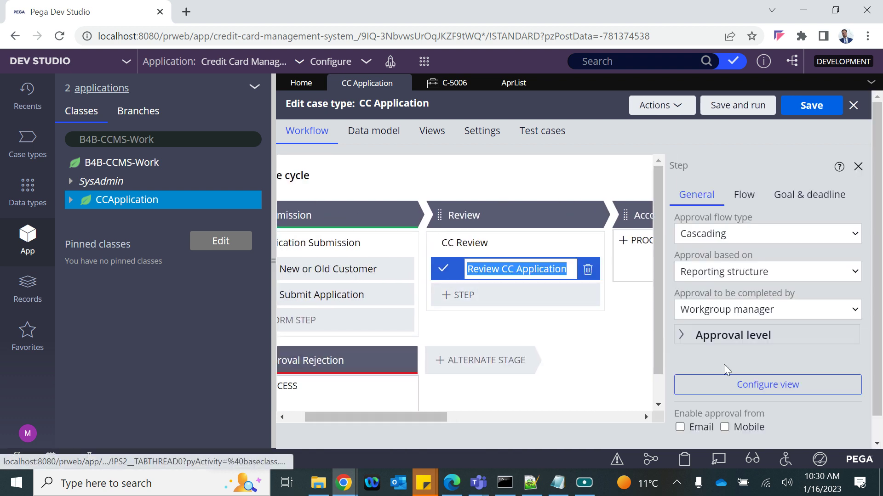
{"action": "left_click", "coordinate": [763, 229]}
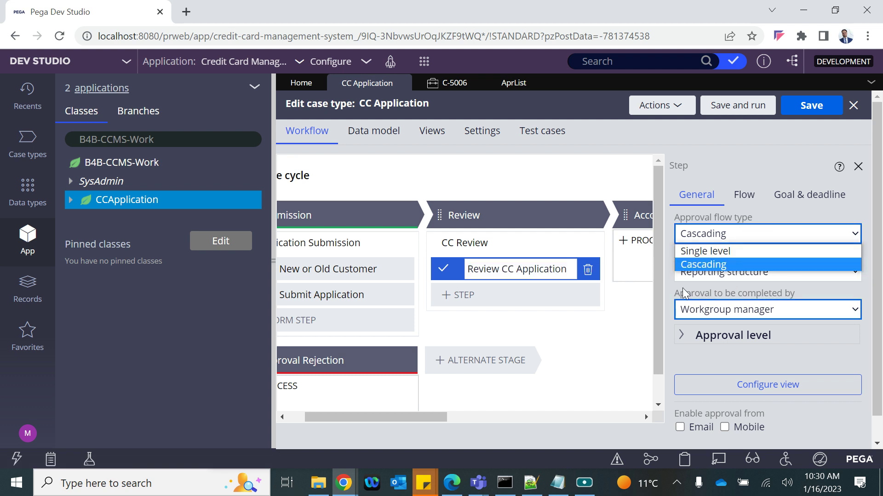
{"action": "left_click", "coordinate": [725, 275]}
{"action": "left_click", "coordinate": [724, 274]}
{"action": "left_click", "coordinate": [708, 299]}
{"action": "left_click", "coordinate": [695, 309]}
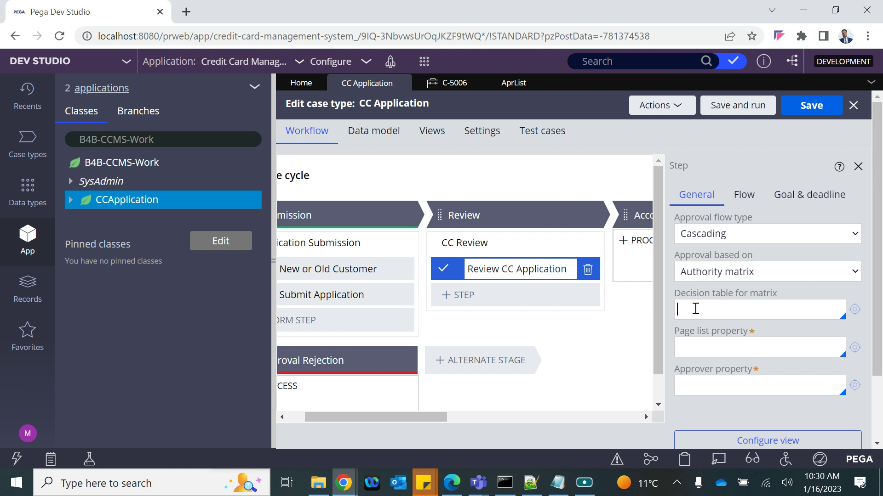
Add a Decision Table labelled 'Determine Approvers' (DetermineApprovers) under CCApplication and open it
{"action": "right_click", "coordinate": [112, 204]}
{"action": "mouse_move", "coordinate": [111, 229]}
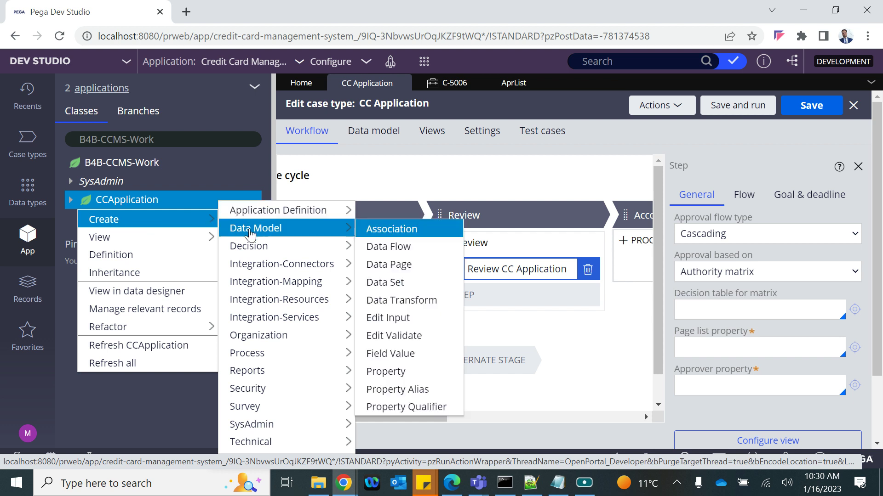
{"action": "mouse_move", "coordinate": [260, 252]}
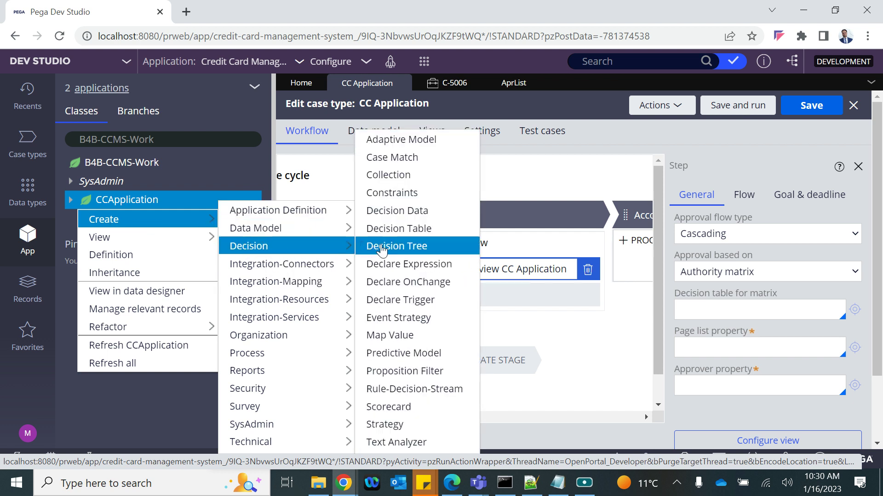
{"action": "left_click", "coordinate": [399, 229]}
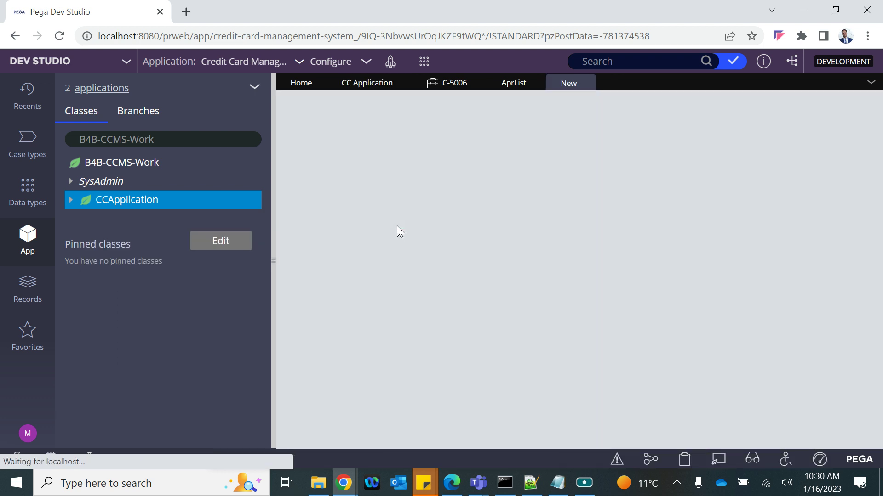
{"action": "left_click", "coordinate": [337, 207]}
{"action": "type", "text": "De"}
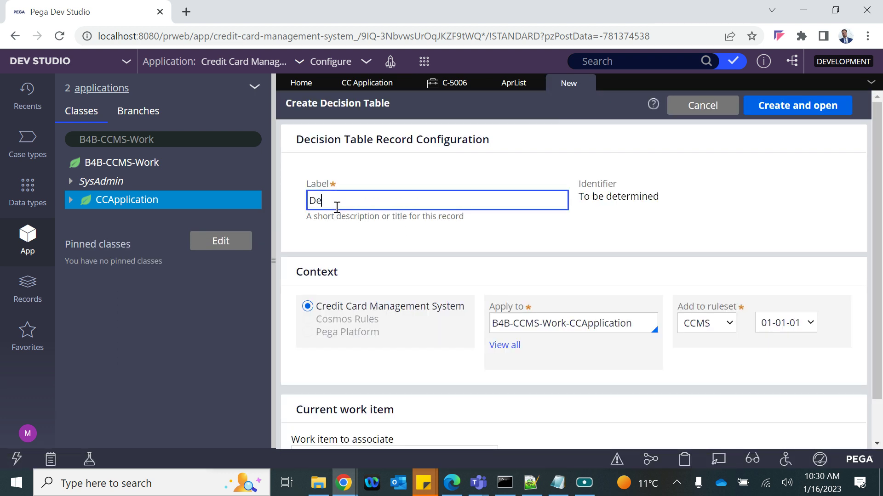
{"action": "type", "text": "termine Approvers"}
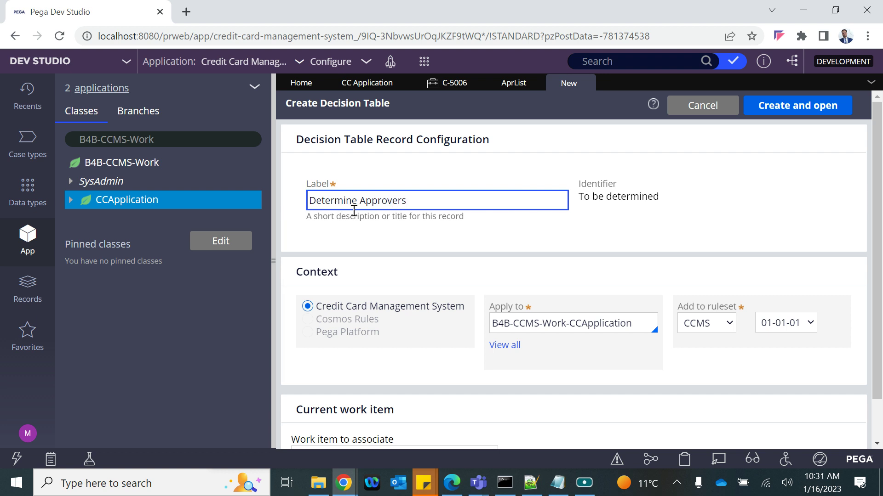
{"action": "left_click", "coordinate": [409, 231]}
{"action": "left_click", "coordinate": [782, 107]}
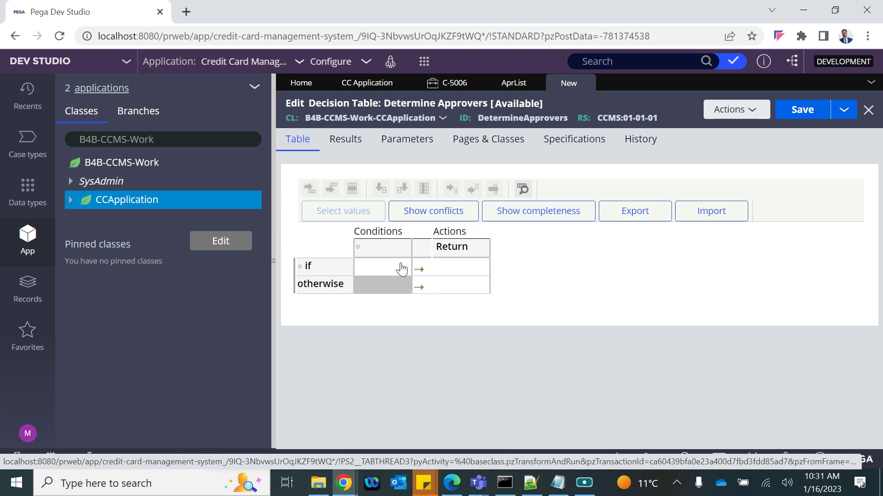
Turn on Evaluate all rows in the decision table's Results settings
{"action": "left_click", "coordinate": [345, 148]}
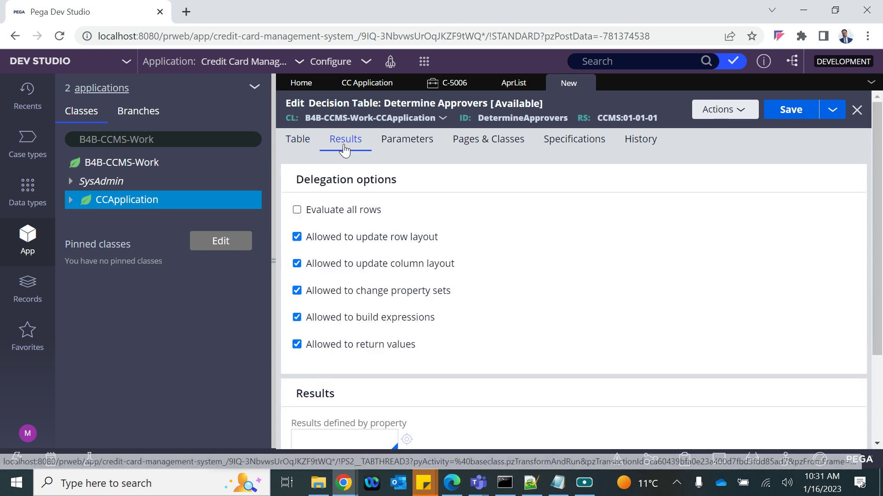
{"action": "left_click", "coordinate": [297, 211]}
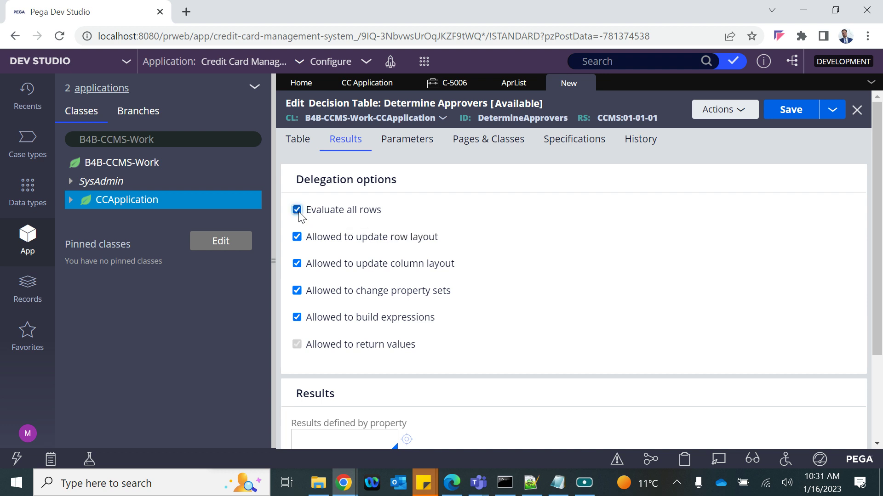
{"action": "left_click", "coordinate": [297, 211]}
{"action": "left_click", "coordinate": [299, 139]}
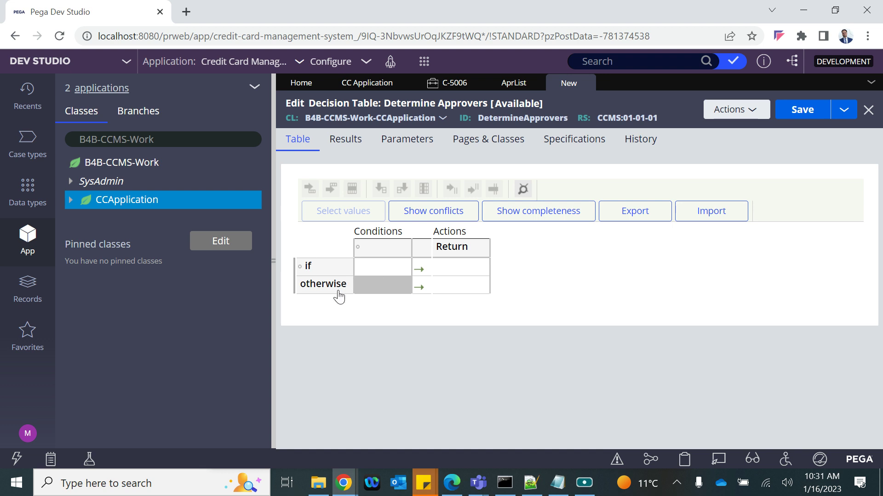
{"action": "left_click", "coordinate": [345, 139]}
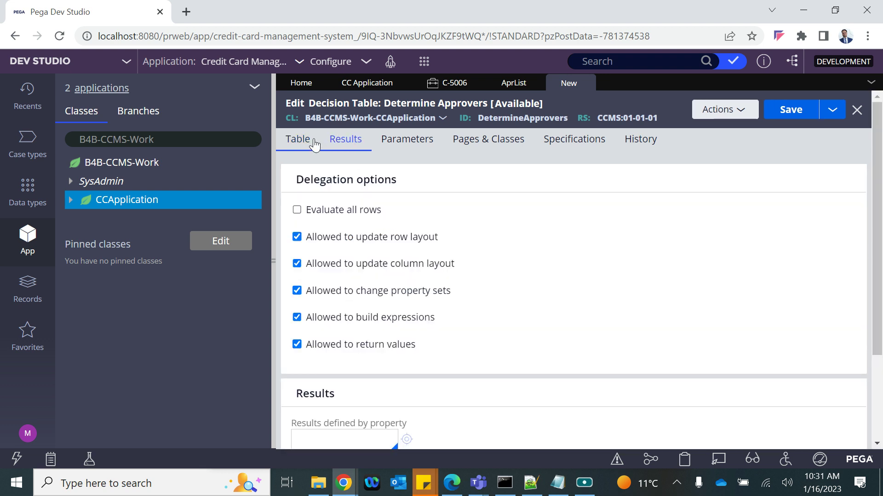
{"action": "left_click", "coordinate": [297, 211]}
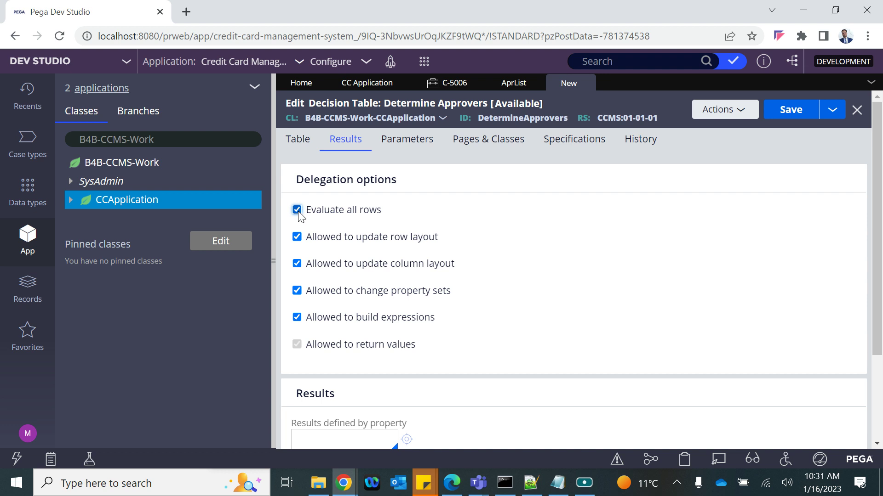
Return to the Table tab and begin editing the first condition cell
{"action": "left_click", "coordinate": [295, 140]}
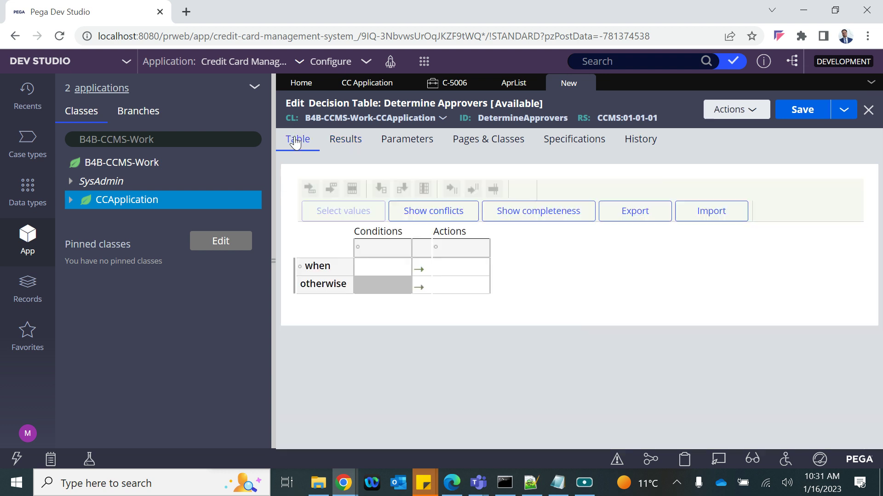
{"action": "left_click", "coordinate": [378, 251]}
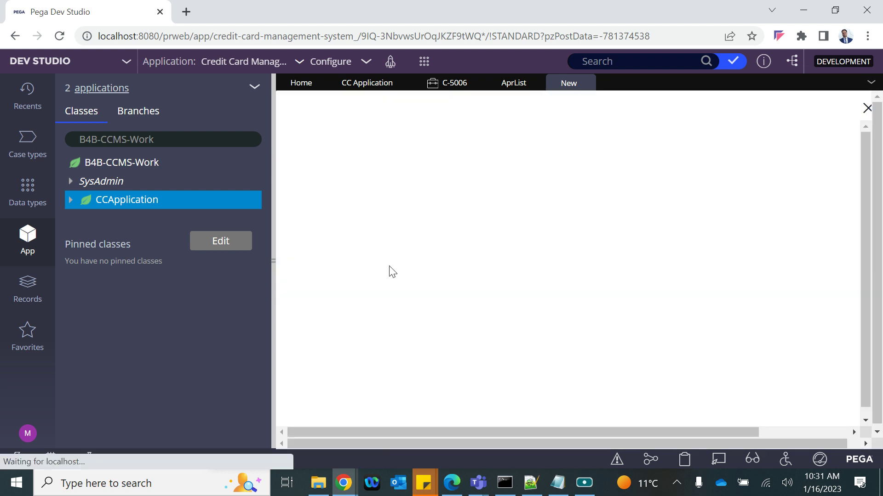
{"action": "left_click", "coordinate": [861, 111]}
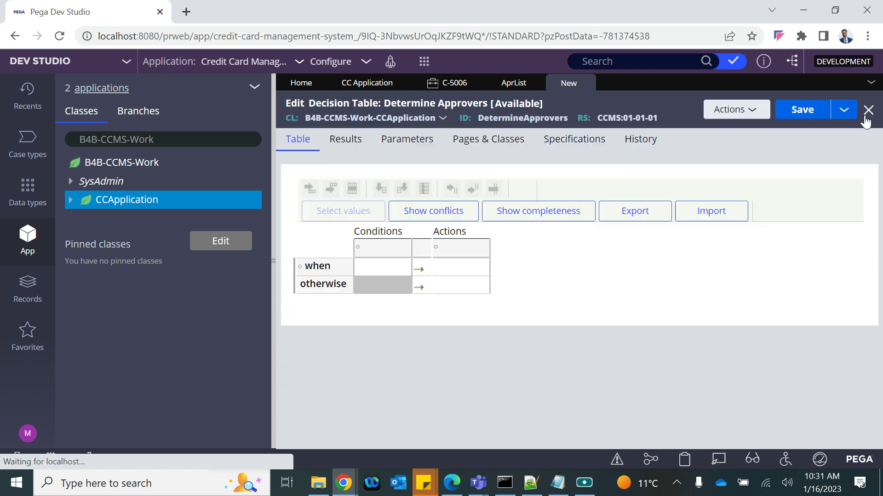
{"action": "left_click", "coordinate": [388, 264]}
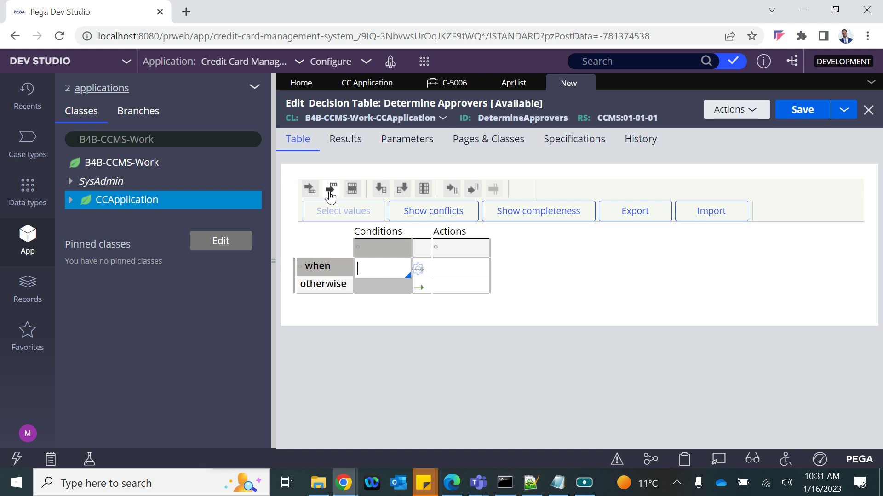
Insert a second condition column and set the first condition to .NewCust
{"action": "left_click", "coordinate": [403, 189]}
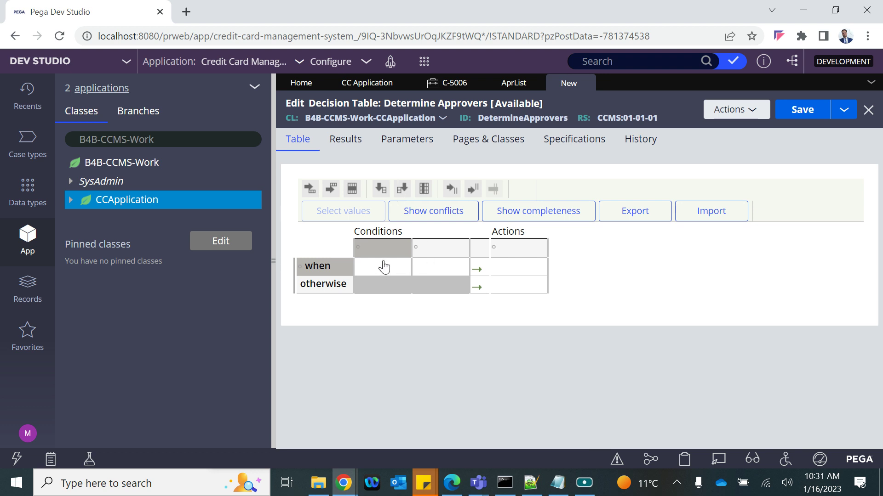
{"action": "left_click", "coordinate": [391, 249]}
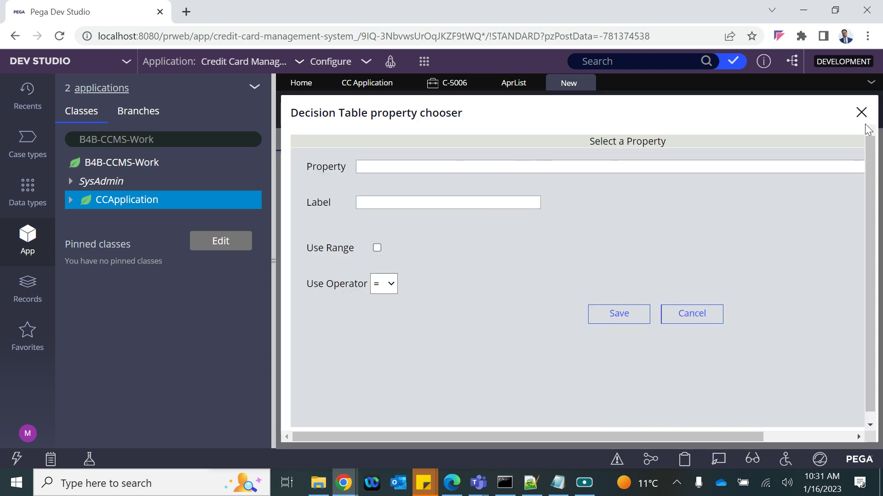
{"action": "left_click", "coordinate": [860, 115]}
{"action": "left_click", "coordinate": [376, 252]}
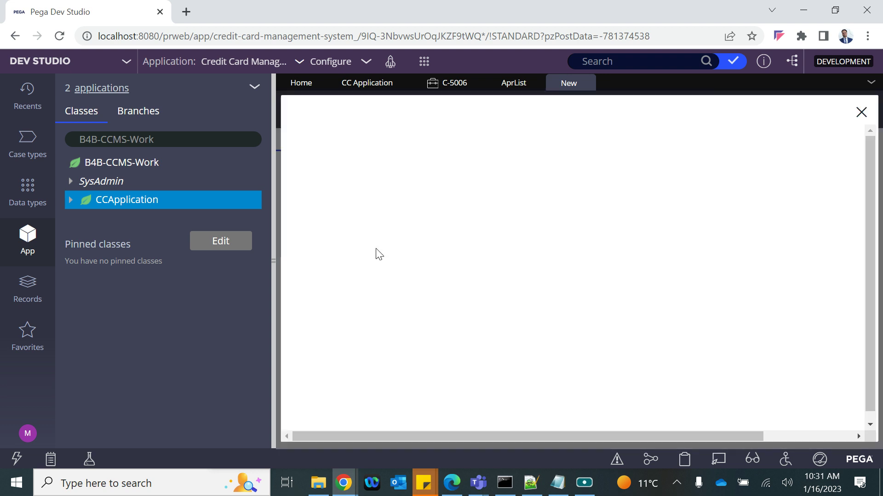
{"action": "left_click", "coordinate": [373, 166]}
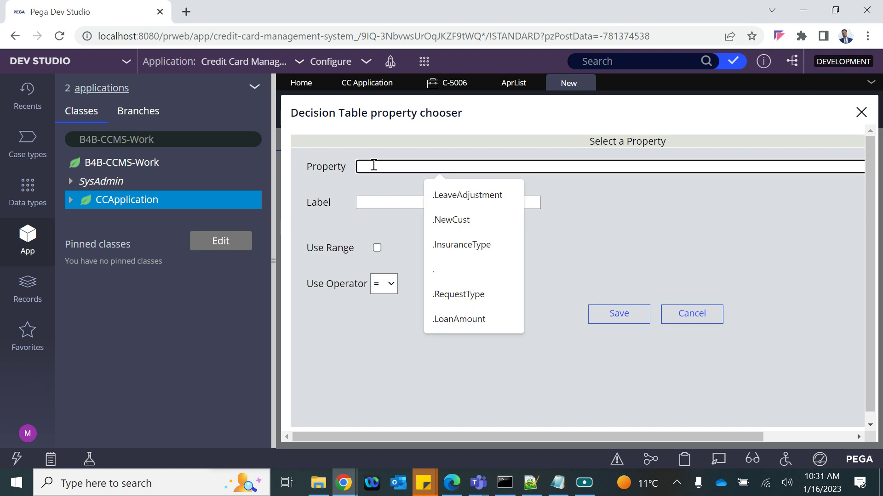
{"action": "type", "text": "."}
{"action": "key", "text": "Down"}
{"action": "key", "text": "Down"}
{"action": "key", "text": "Down"}
{"action": "key", "text": "Down"}
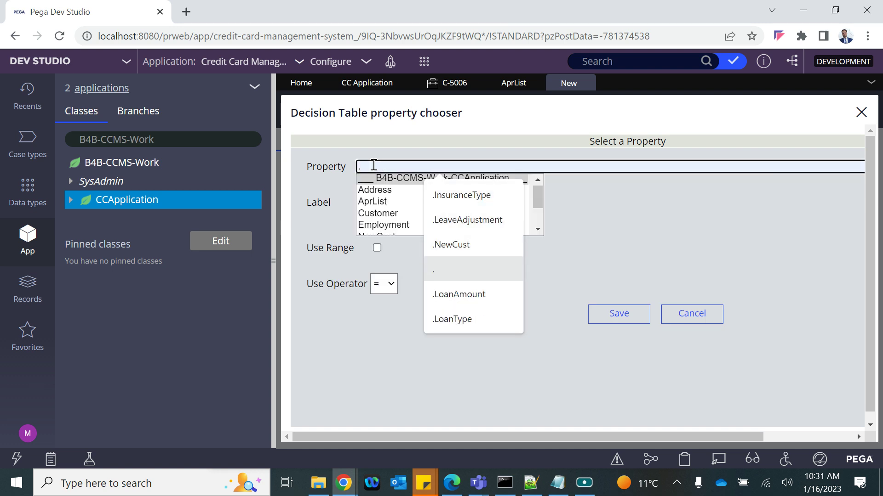
{"action": "scroll", "coordinate": [389, 225], "scroll_direction": "down", "scroll_amount": 1}
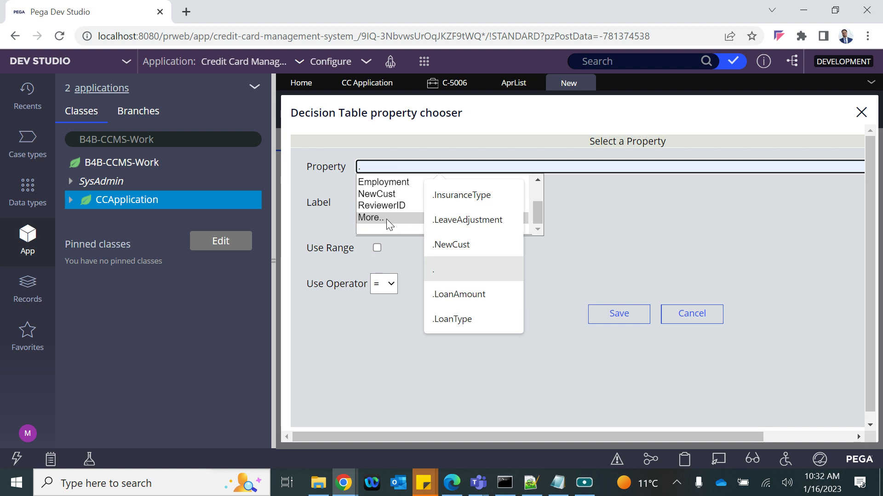
{"action": "left_click", "coordinate": [370, 197]}
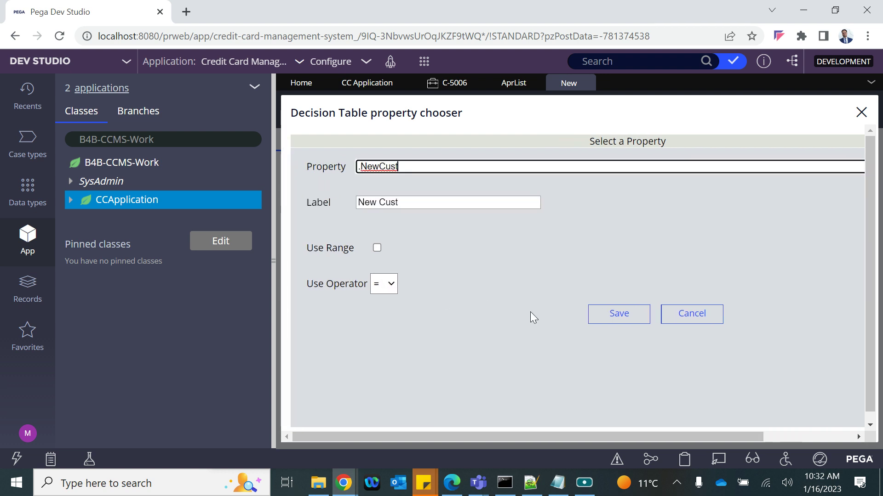
{"action": "left_click", "coordinate": [623, 320]}
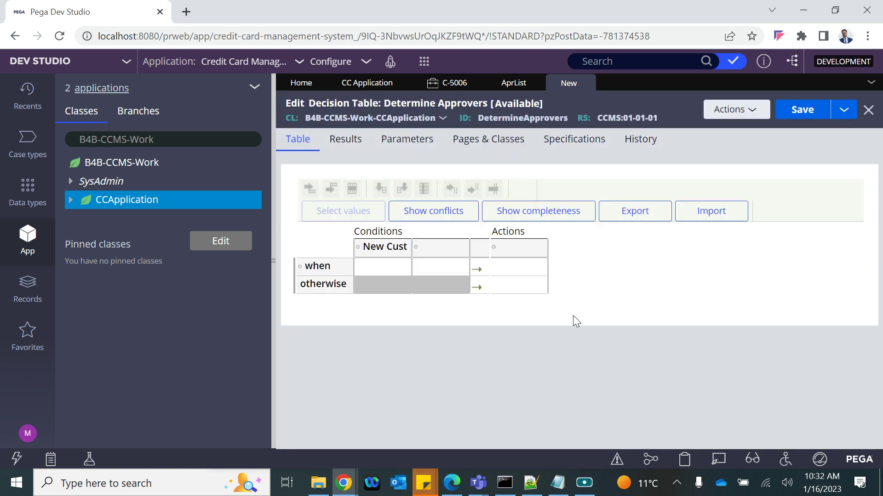
Enter "Yes" in the New Cust condition cell of the first row
{"action": "left_click", "coordinate": [373, 269]}
{"action": "type", "text": "Yes"}
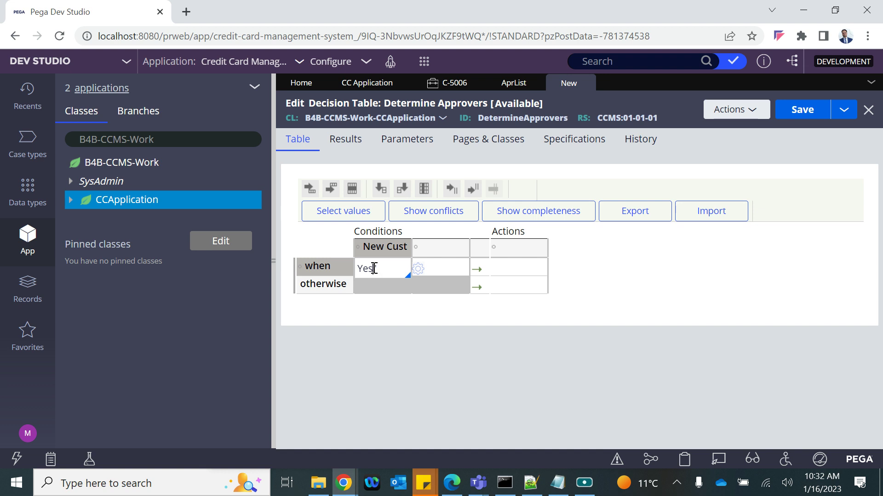
{"action": "type", "text": "\""}
{"action": "key", "text": "End"}
{"action": "type", "text": "\""}
{"action": "left_click", "coordinate": [404, 317]}
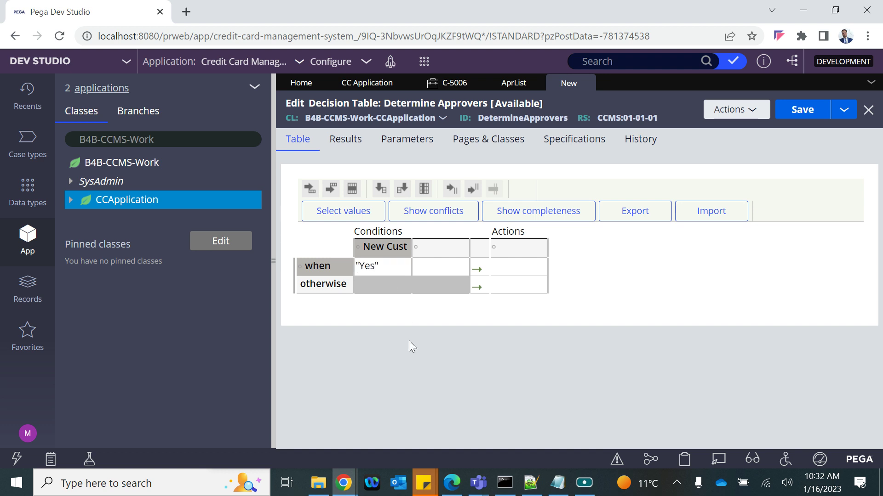
{"action": "left_click", "coordinate": [434, 254]}
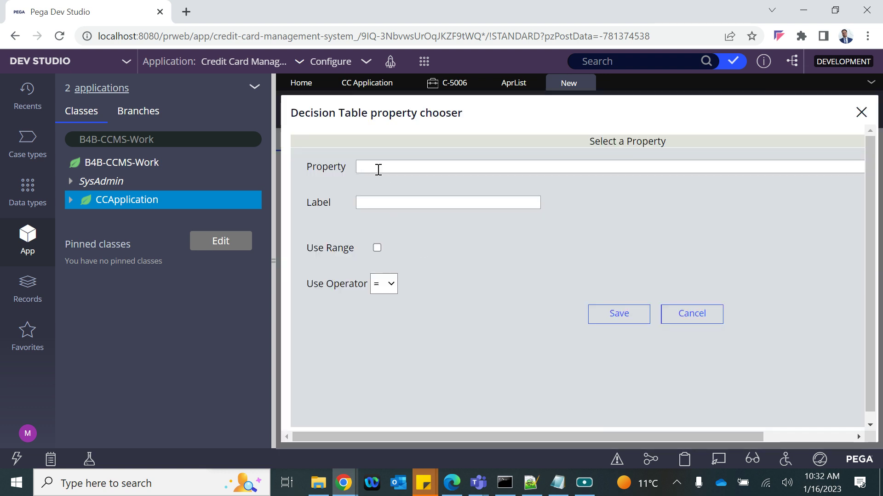
Set the second condition to .Employment.AnnualSalary with the >= operator and save it
{"action": "left_click", "coordinate": [378, 169]}
{"action": "type", "text": "."}
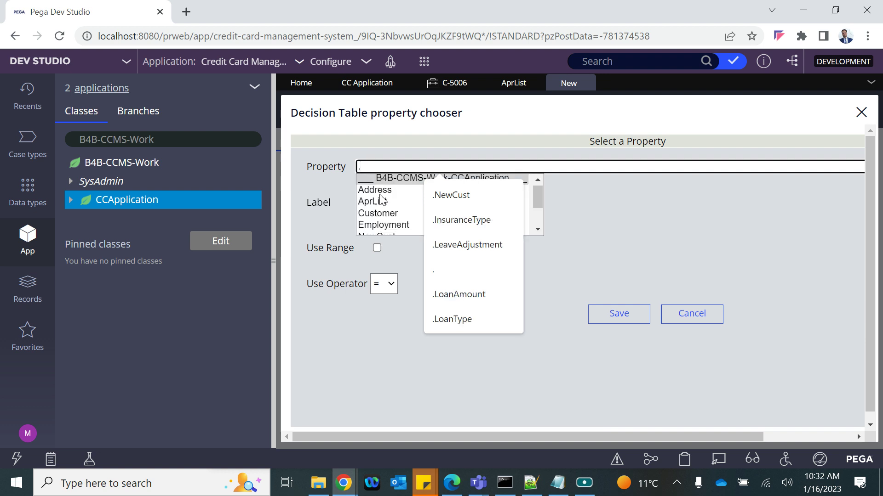
{"action": "left_click", "coordinate": [376, 224]}
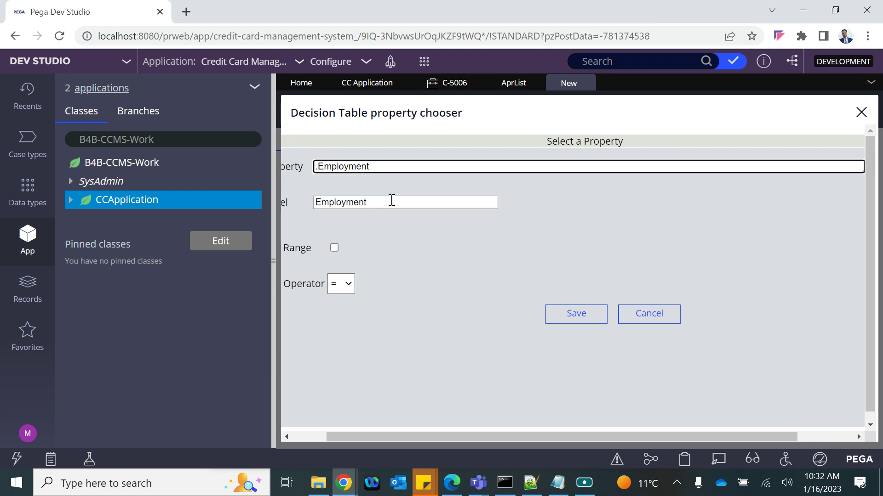
{"action": "type", "text": ".an"}
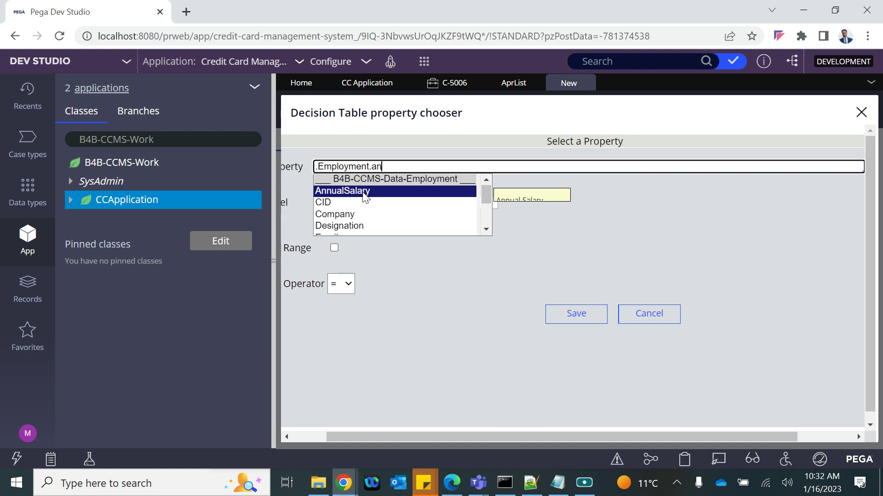
{"action": "left_click", "coordinate": [366, 197]}
{"action": "left_click", "coordinate": [345, 286]}
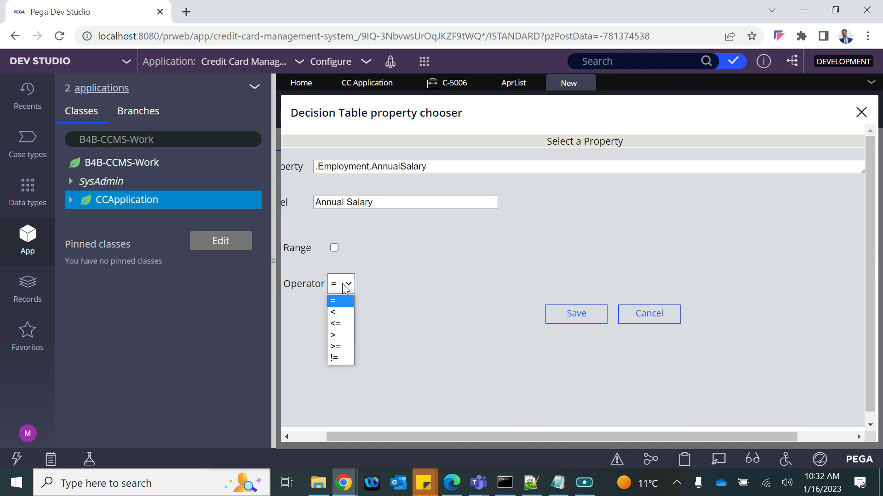
{"action": "left_click", "coordinate": [340, 346]}
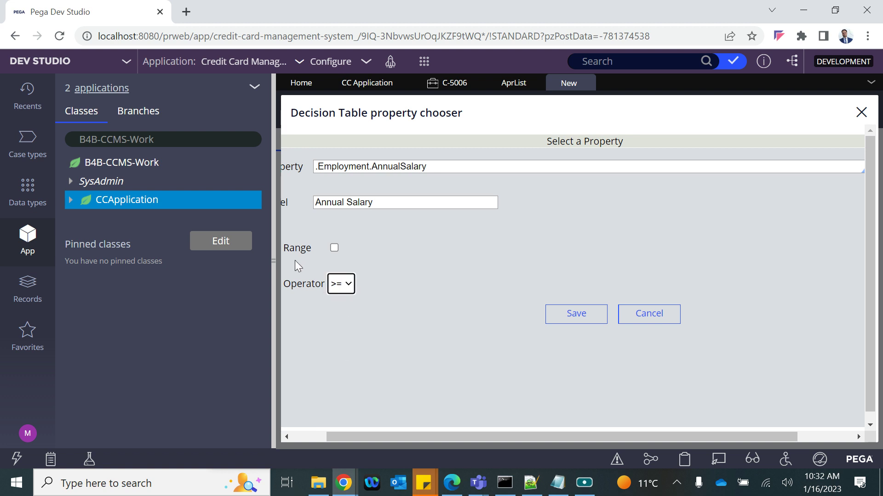
{"action": "left_click", "coordinate": [579, 314]}
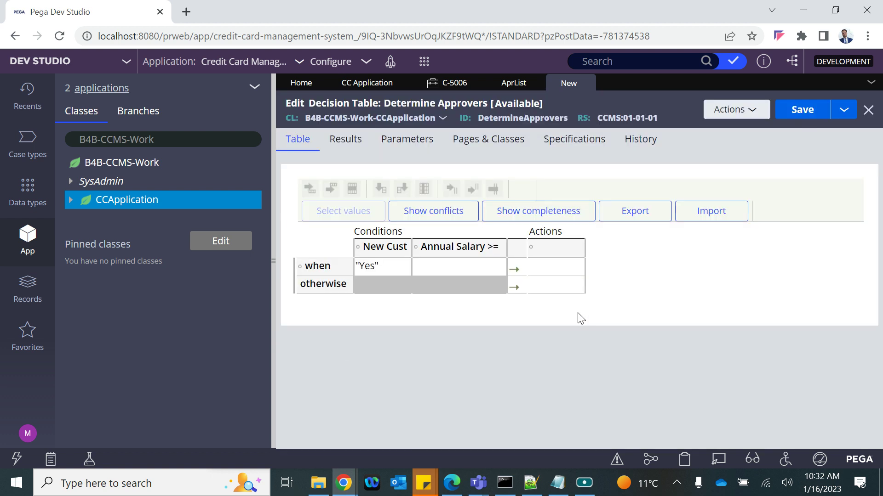
{"action": "left_click", "coordinate": [460, 269]}
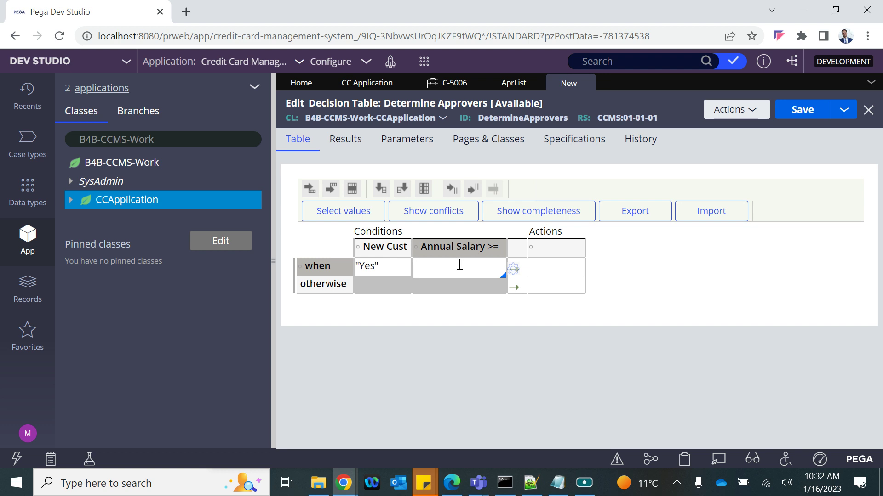
Leave the first row's Annual Salary blank and copy the first reviewer's operator ID from Operator ID records
{"action": "left_click", "coordinate": [381, 318]}
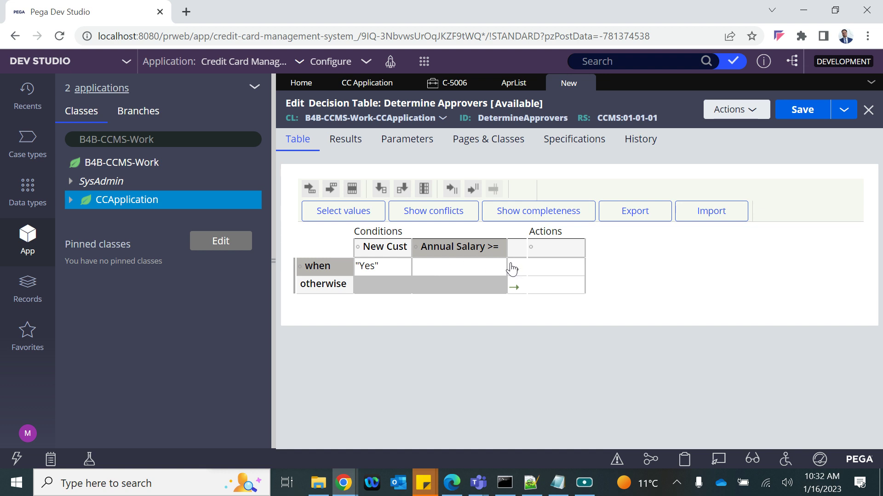
{"action": "left_click", "coordinate": [554, 269]}
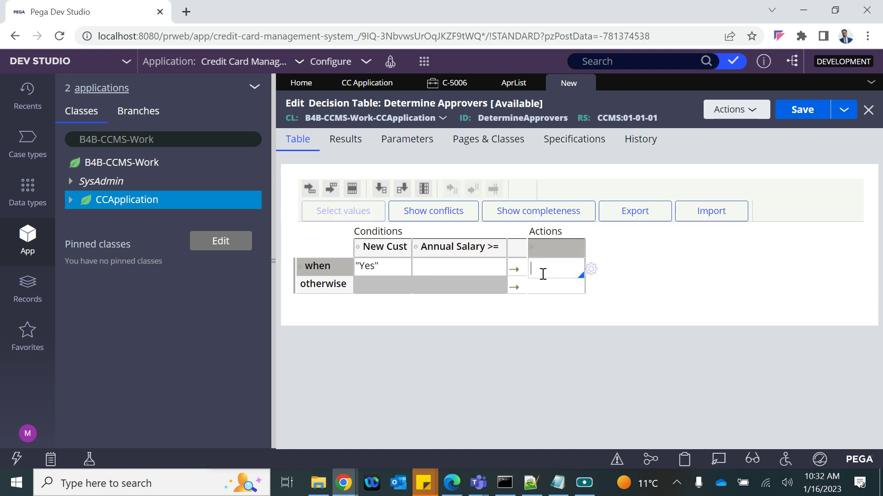
{"action": "left_click", "coordinate": [606, 62]}
{"action": "left_click", "coordinate": [21, 290]}
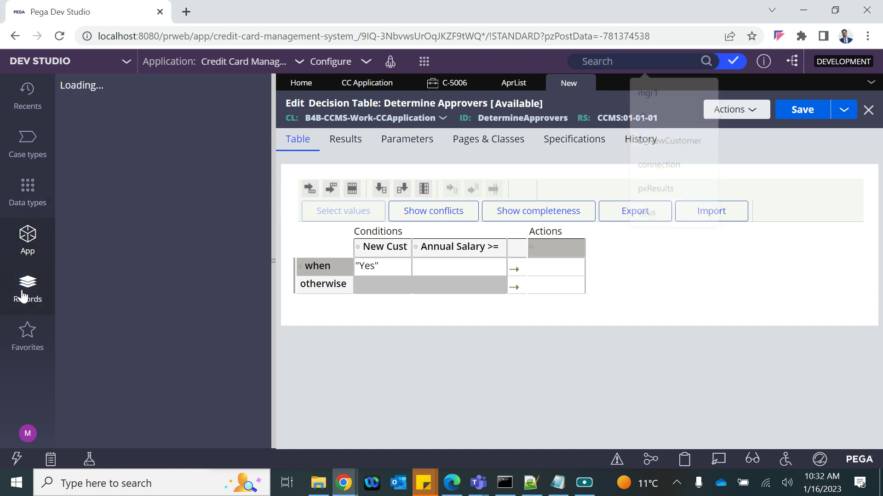
{"action": "left_click", "coordinate": [74, 238]}
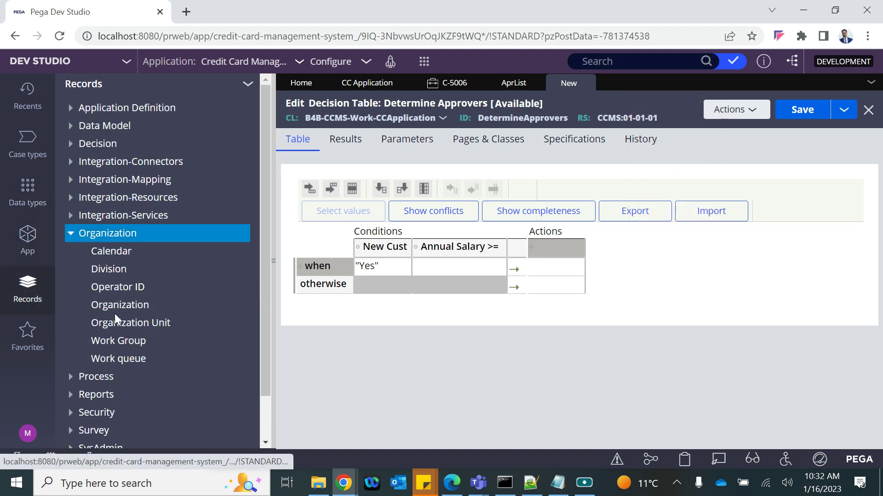
{"action": "left_click", "coordinate": [108, 294]}
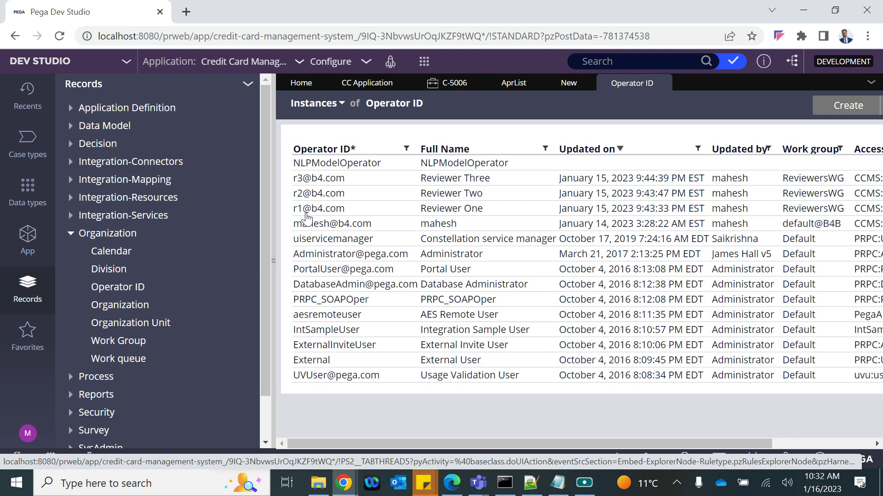
{"action": "left_click", "coordinate": [310, 209]}
{"action": "double_click", "coordinate": [328, 117]}
{"action": "key", "text": "ctrl+c"}
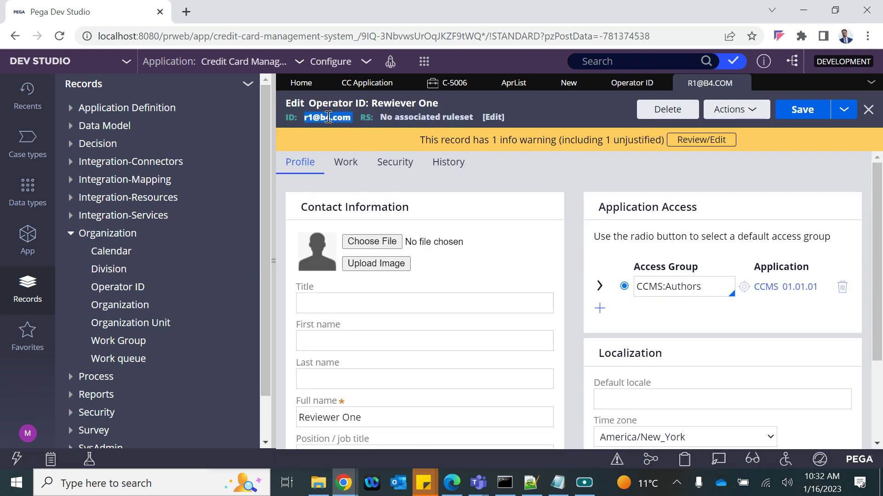
Paste the quoted reviewer ID as the first row's action and widen the Actions column
{"action": "left_click", "coordinate": [513, 84]}
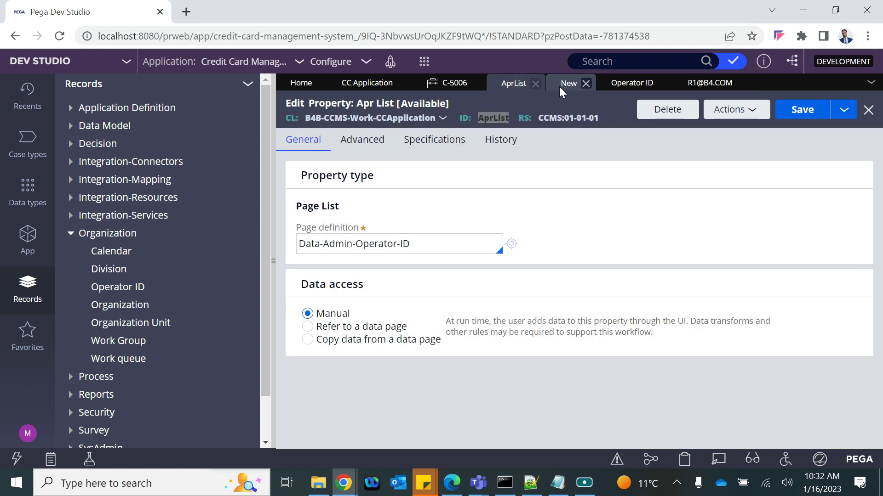
{"action": "left_click", "coordinate": [568, 83]}
{"action": "left_click", "coordinate": [538, 271]}
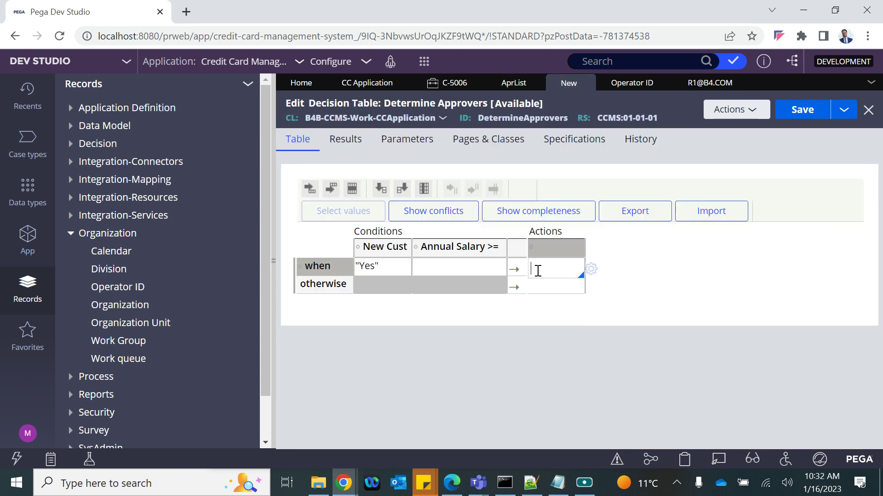
{"action": "type", "text": "\""}
{"action": "key", "text": "ctrl+v"}
{"action": "left_click", "coordinate": [632, 337]}
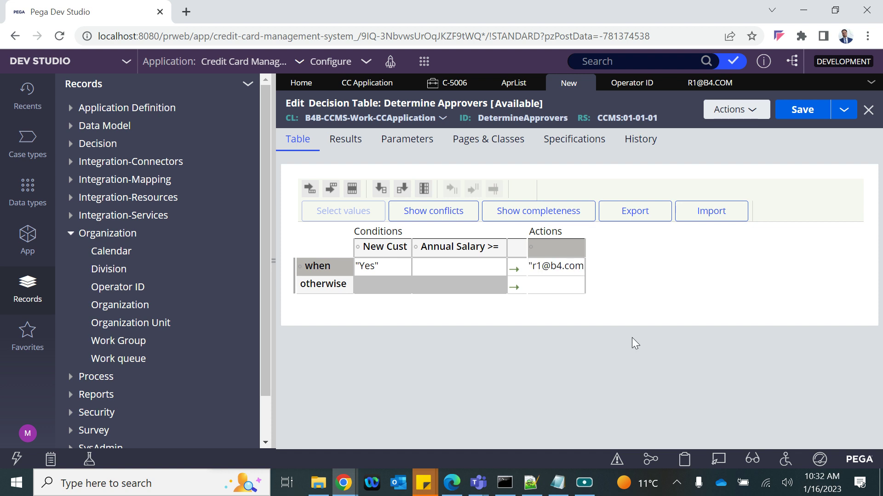
{"action": "left_click_drag", "start_coordinate": [586, 245], "coordinate": [666, 251]}
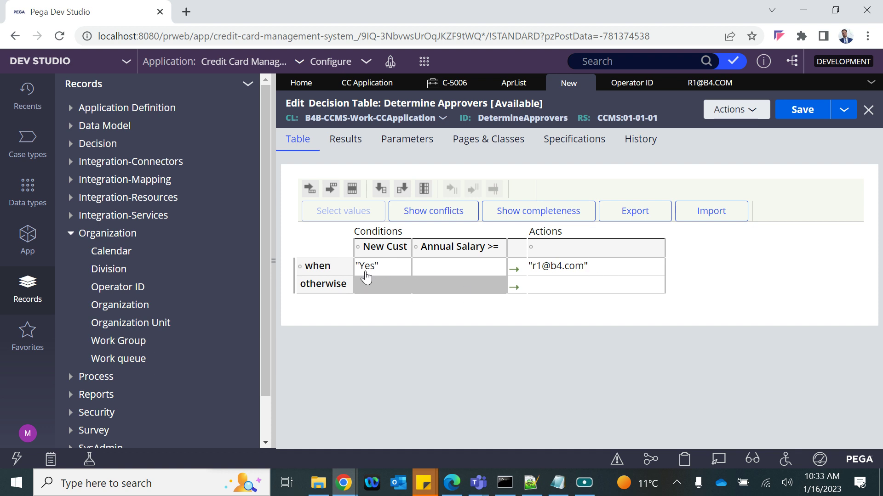
Add a second rule with Annual Salary 20000 routing to the second reviewer's operator ID
{"action": "left_click", "coordinate": [427, 268]}
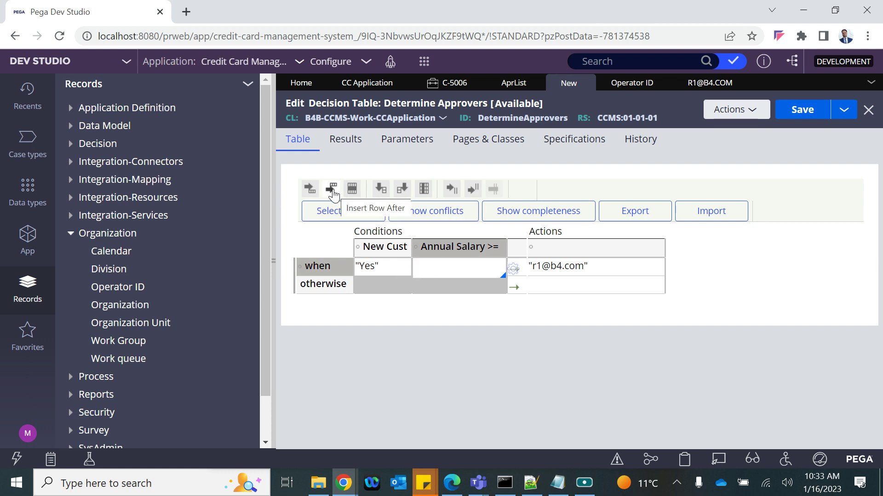
{"action": "left_click", "coordinate": [331, 189]}
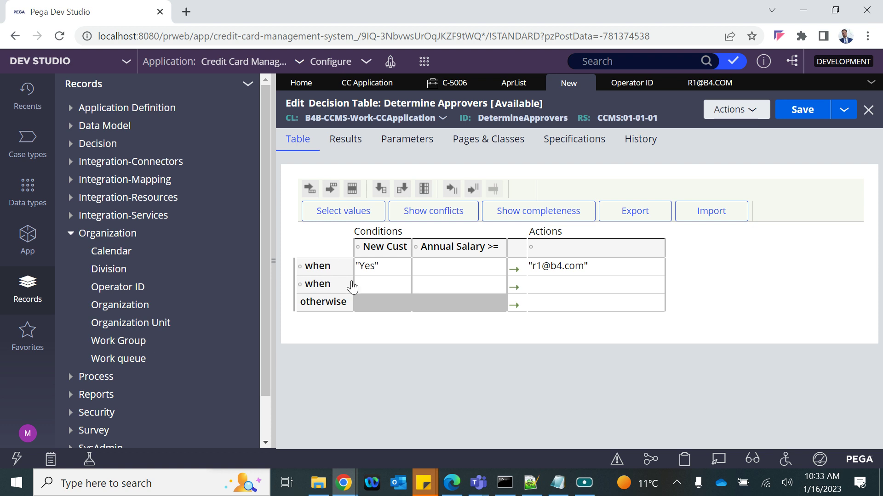
{"action": "left_click", "coordinate": [381, 290]}
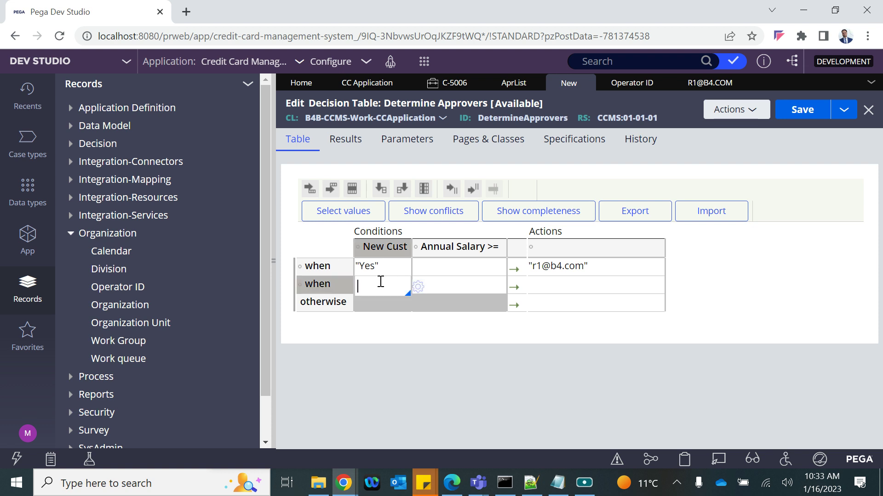
{"action": "left_click", "coordinate": [462, 290]}
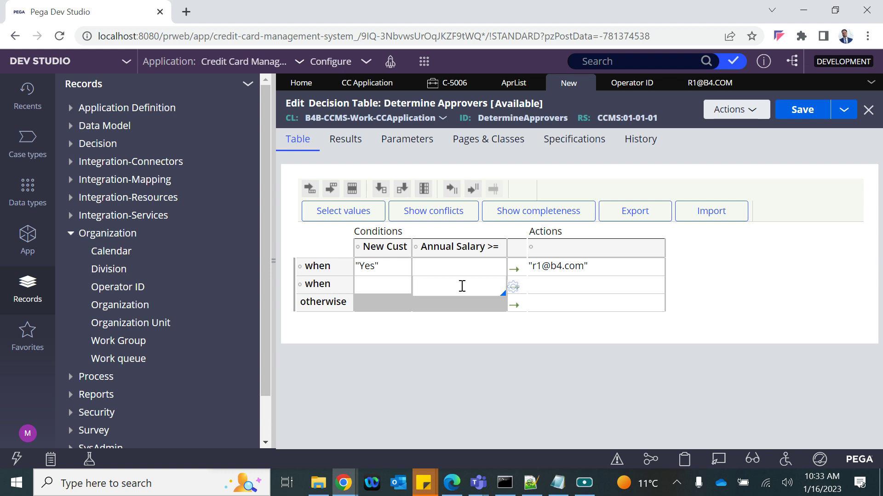
{"action": "type", "text": "20000"}
{"action": "left_click", "coordinate": [434, 366]}
{"action": "left_click", "coordinate": [575, 282]}
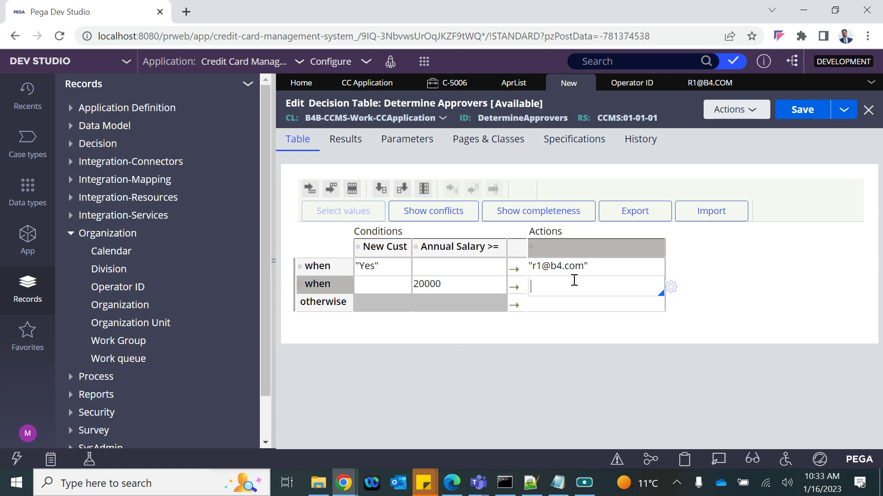
{"action": "key", "text": "ctrl+v"}
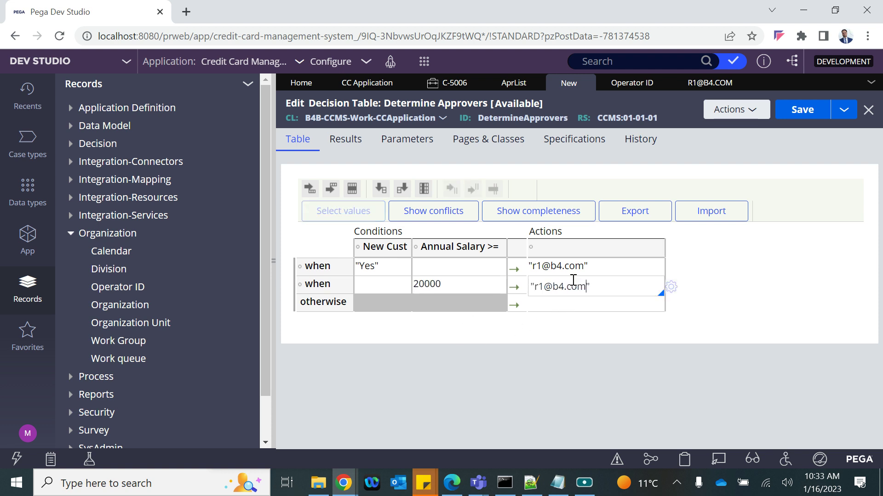
{"action": "left_click", "coordinate": [547, 287]}
{"action": "key", "text": "BackSpace"}
{"action": "type", "text": "2"}
{"action": "left_click", "coordinate": [447, 339]}
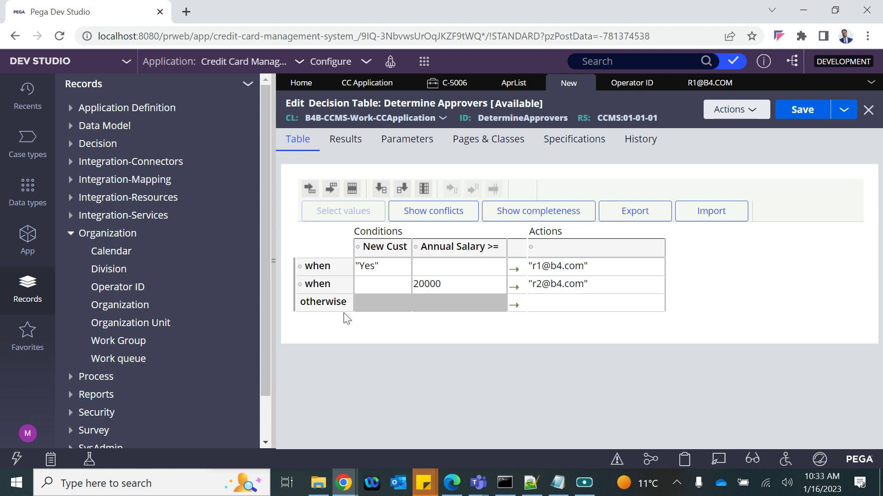
Add a third rule with New Cust "No" and salary 5000 routing to the third reviewer's operator ID
{"action": "left_click", "coordinate": [380, 287]}
{"action": "left_click", "coordinate": [330, 189]}
{"action": "left_click", "coordinate": [389, 298]}
{"action": "type", "text": "\"Old"}
{"action": "left_click", "coordinate": [447, 303]}
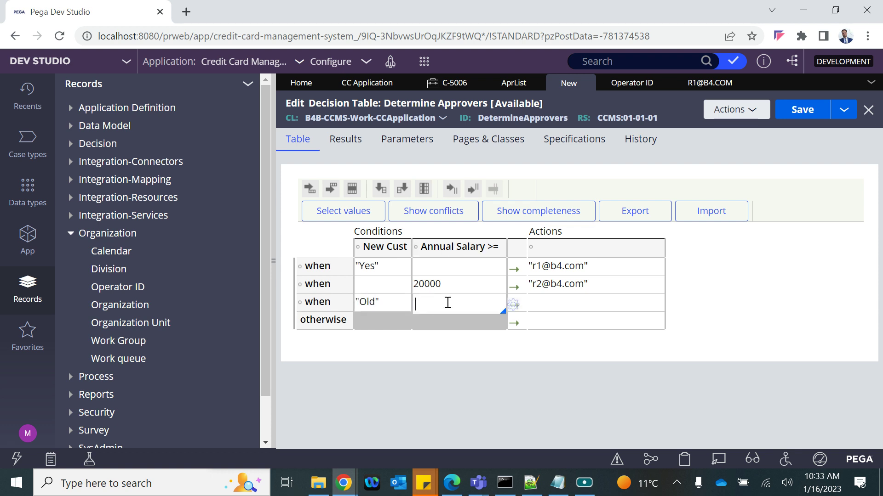
{"action": "type", "text": "5000"}
{"action": "left_click", "coordinate": [480, 357]}
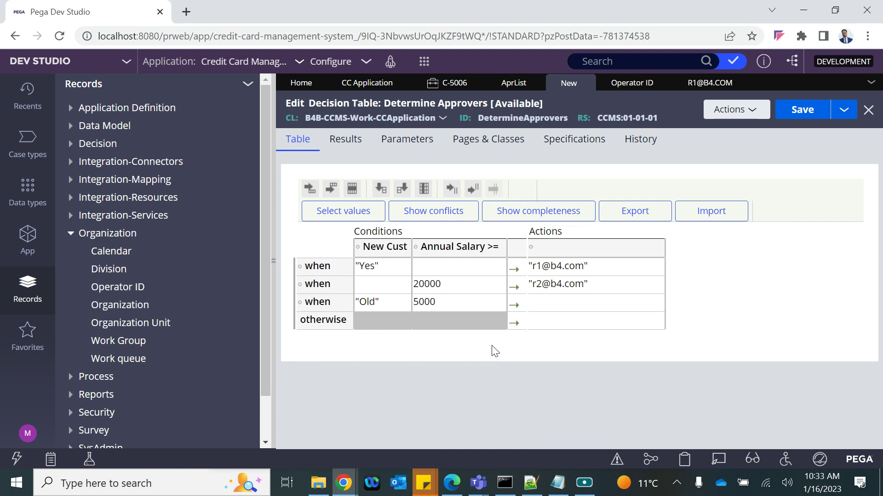
{"action": "left_click", "coordinate": [378, 302]}
{"action": "key", "text": "BackSpace"}
{"action": "key", "text": "BackSpace"}
{"action": "key", "text": "BackSpace"}
{"action": "key", "text": "BackSpace"}
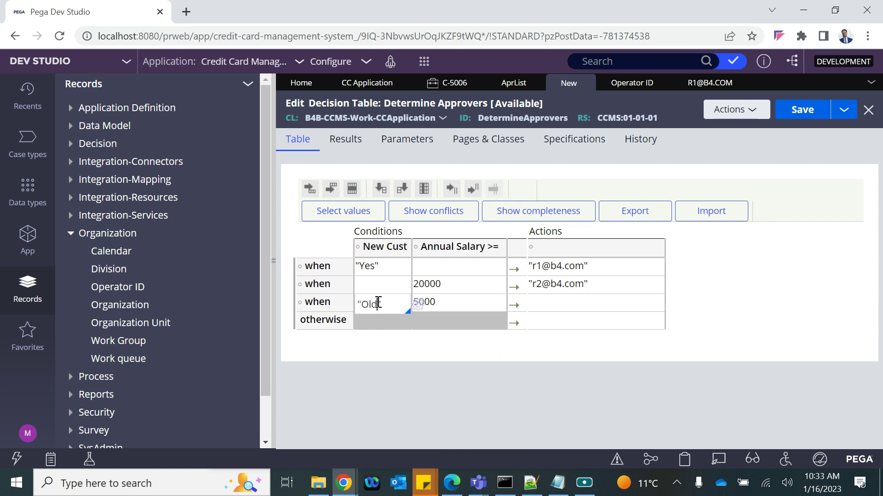
{"action": "type", "text": "No\""}
{"action": "left_click", "coordinate": [570, 313]}
{"action": "left_click", "coordinate": [545, 306]}
{"action": "key", "text": "BackSpace"}
{"action": "type", "text": "3"}
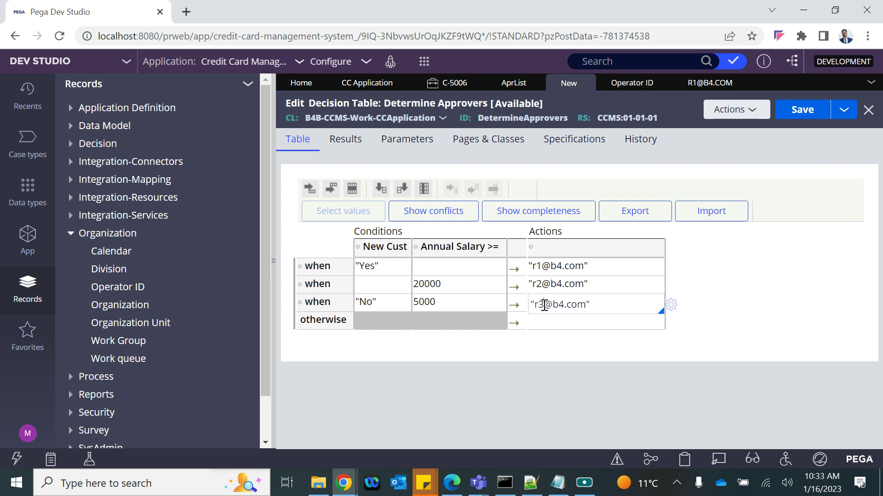
{"action": "left_click", "coordinate": [546, 324]}
Copy your own operator ID from your Operator profile and paste it quoted into the otherwise row's action
{"action": "left_click", "coordinate": [28, 434]}
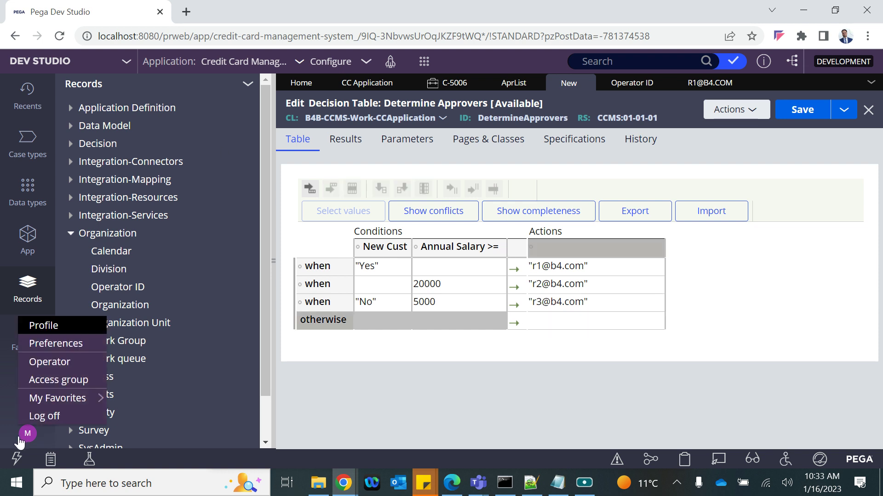
{"action": "left_click", "coordinate": [44, 361]}
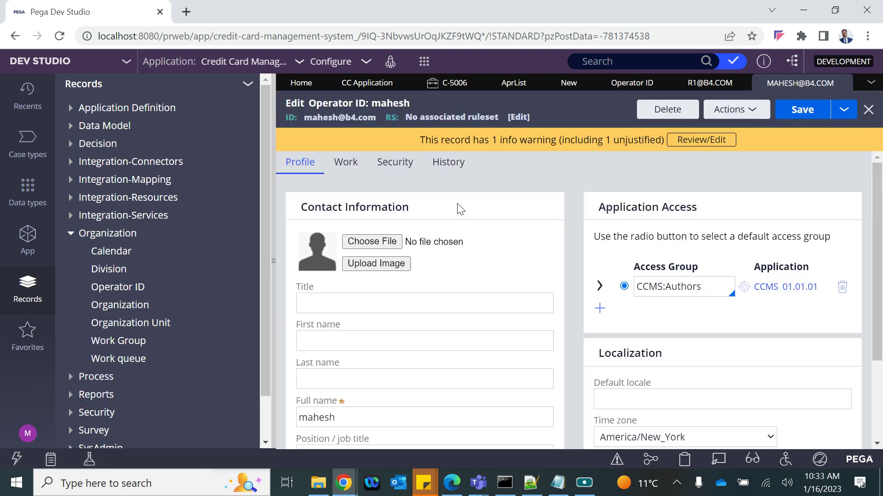
{"action": "triple_click", "coordinate": [332, 117]}
{"action": "key", "text": "ctrl+c"}
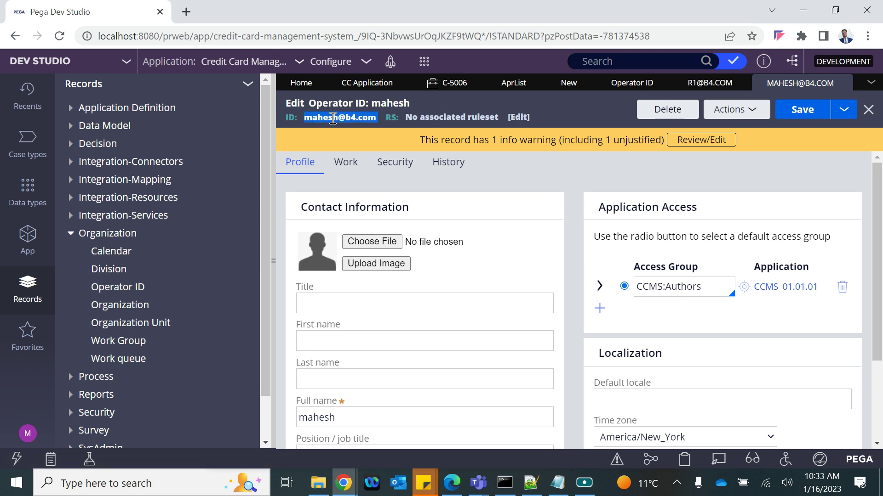
{"action": "left_click", "coordinate": [555, 81]}
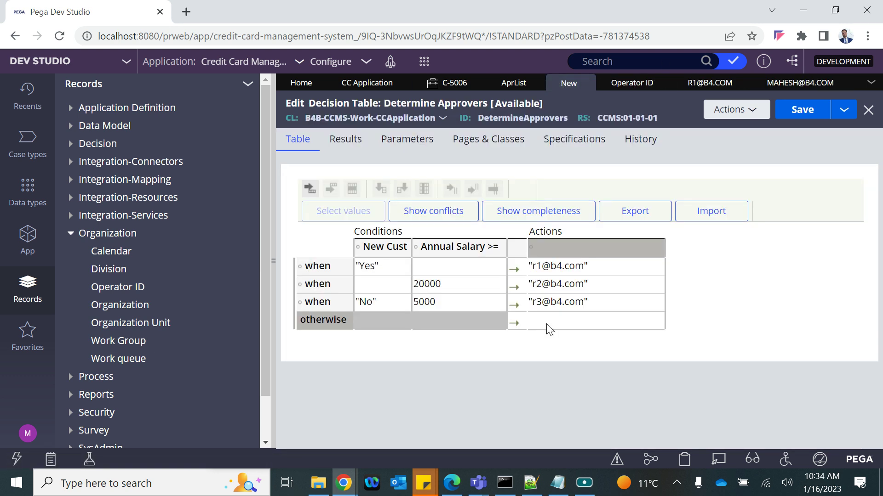
{"action": "left_click", "coordinate": [548, 329]}
{"action": "type", "text": "\"\""}
{"action": "key", "text": "Left"}
{"action": "key", "text": "ctrl+v"}
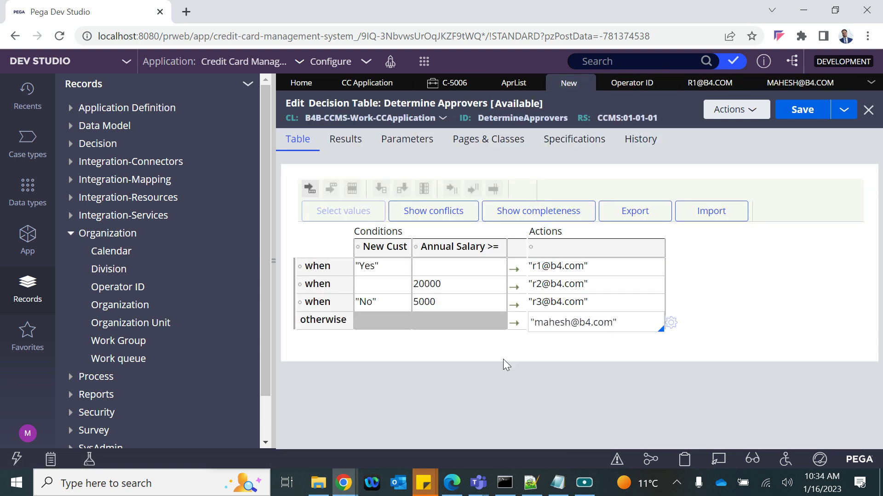
{"action": "left_click", "coordinate": [502, 360]}
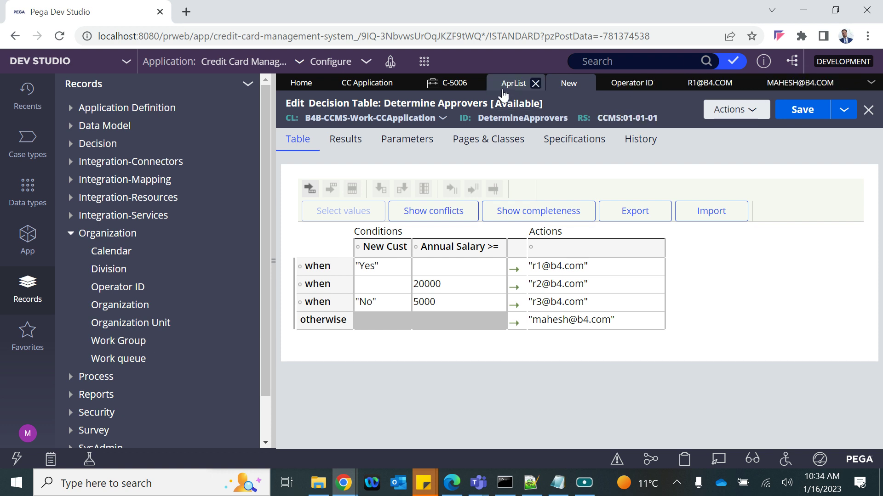
Review the AprList property and operator records, then bring up the Actions column's DecisionTable Property Chooser
{"action": "left_click", "coordinate": [514, 83]}
{"action": "double_click", "coordinate": [491, 119]}
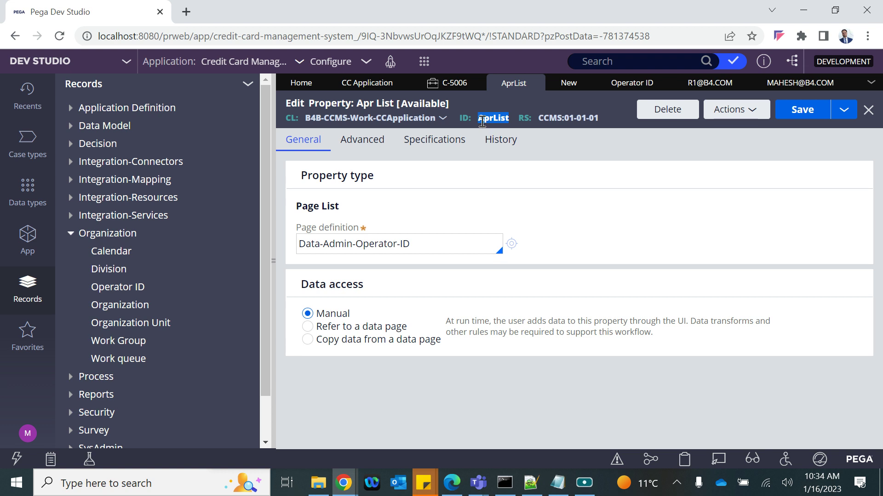
{"action": "left_click", "coordinate": [801, 83]}
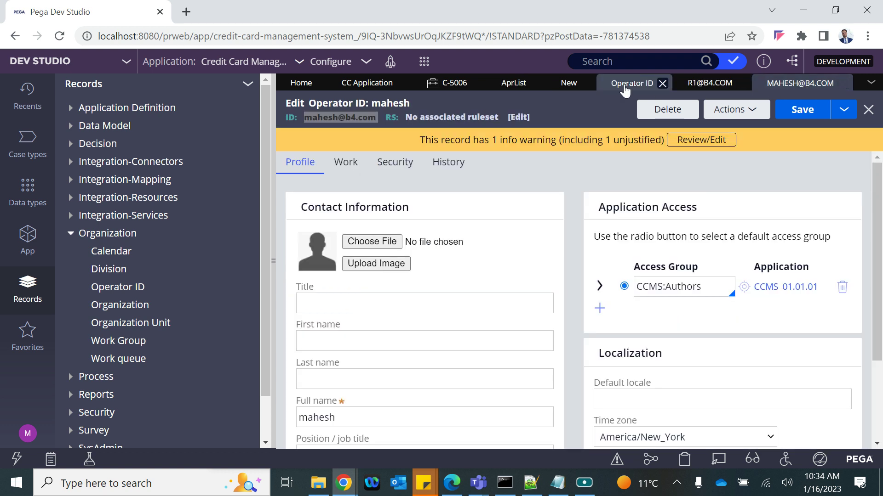
{"action": "left_click", "coordinate": [625, 87]}
{"action": "left_click", "coordinate": [568, 82]}
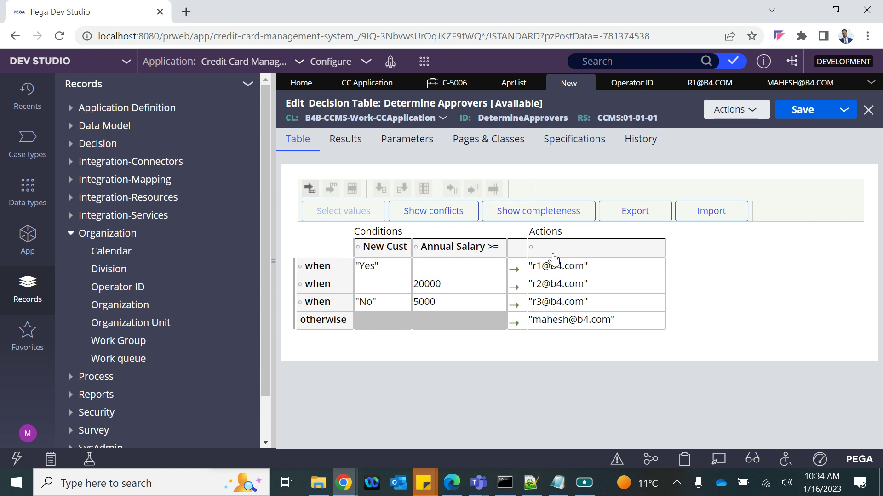
{"action": "left_click", "coordinate": [566, 250]}
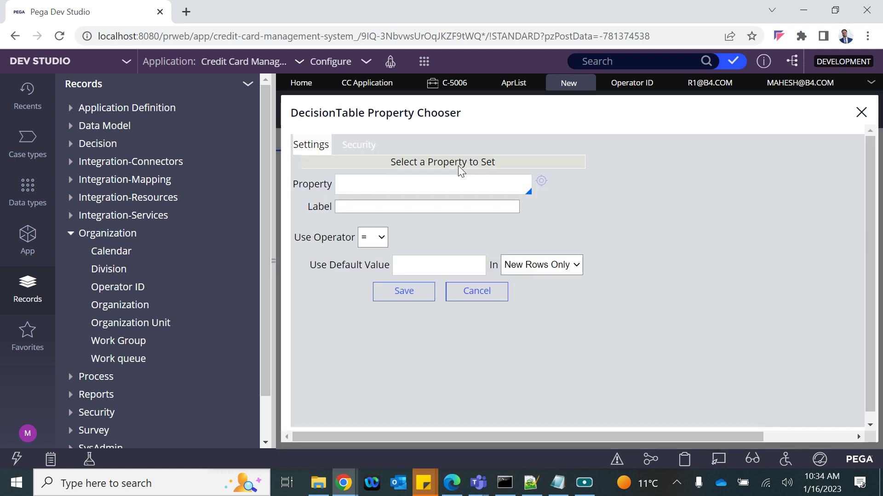
Enter .AprList(<APPEND>) as the start of the action property
{"action": "left_click", "coordinate": [353, 184]}
{"action": "type", "text": "."}
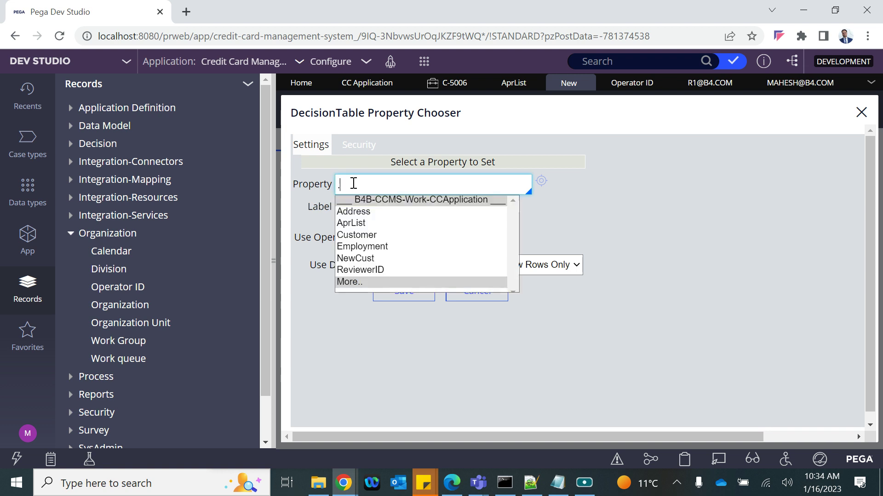
{"action": "left_click", "coordinate": [349, 223]}
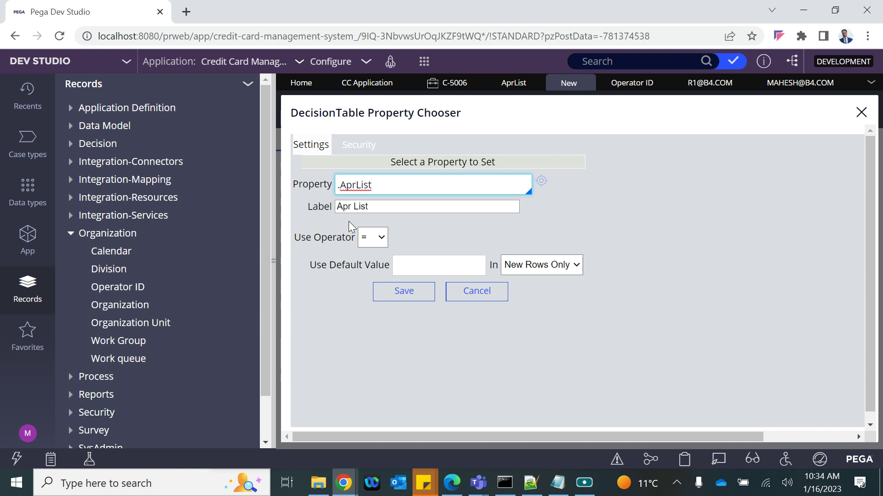
{"action": "type", "text": "()"}
{"action": "type", "text": "<APPEN"}
{"action": "type", "text": "D"}
{"action": "type", "text": ">"}
{"action": "left_click", "coordinate": [377, 189]}
{"action": "left_click_drag", "start_coordinate": [376, 188], "coordinate": [424, 185]}
{"action": "left_click", "coordinate": [341, 187]}
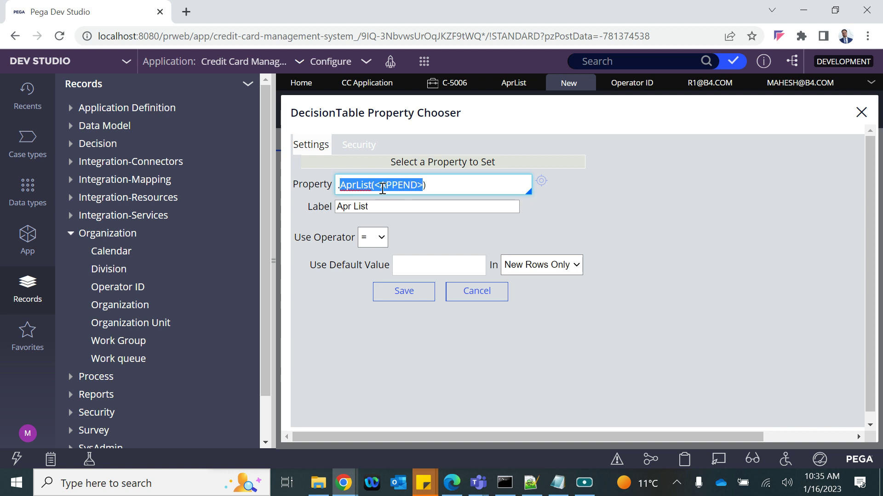
{"action": "double_click", "coordinate": [362, 185]}
Complete the property as .AprList(<APPEND>).pyUserIdentifier, fixing the typo, and confirm it
{"action": "left_click", "coordinate": [434, 184]}
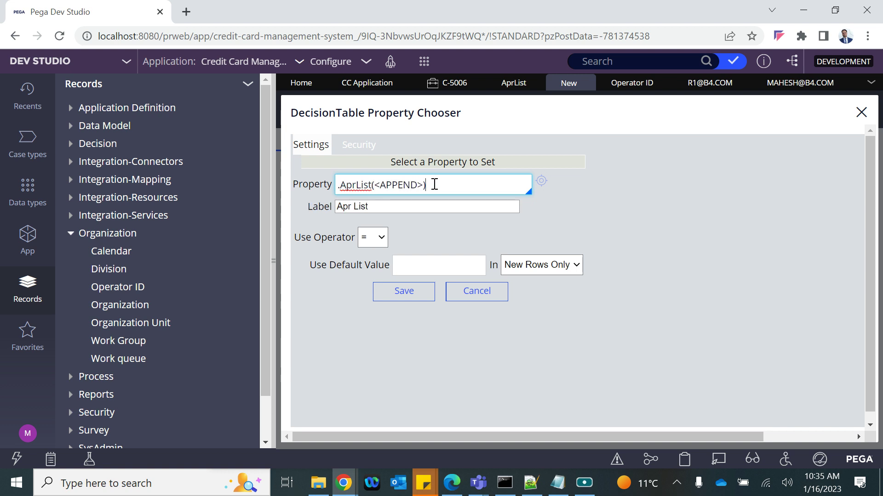
{"action": "type", "text": ".pySuer"}
{"action": "left_click", "coordinate": [443, 188]}
{"action": "key", "text": "BackSpace"}
{"action": "key", "text": "Delete"}
{"action": "type", "text": "UserId"}
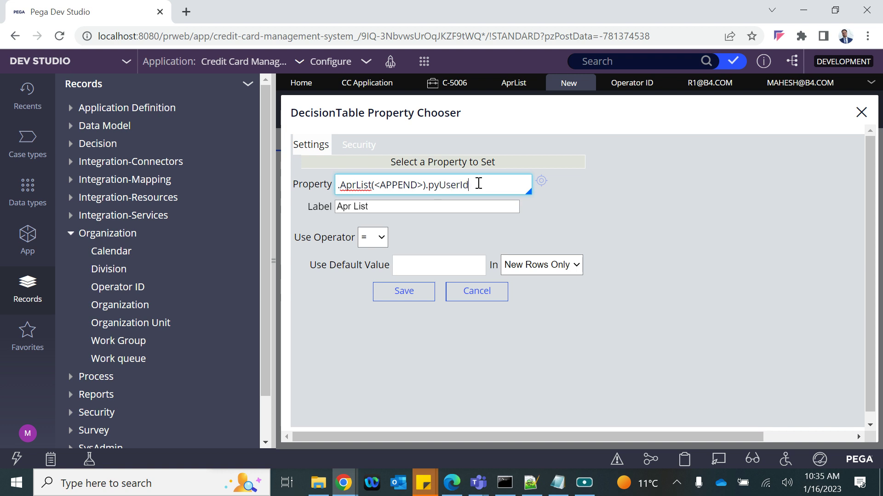
{"action": "type", "text": "entifier"}
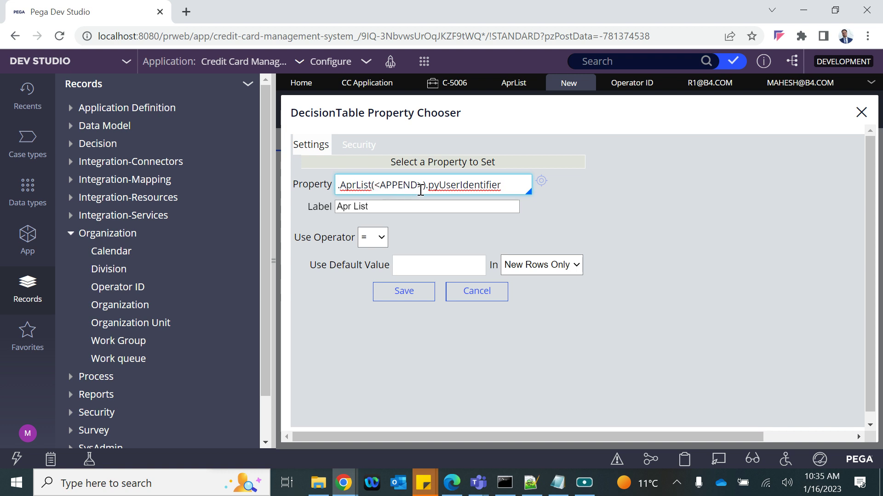
{"action": "left_click_drag", "start_coordinate": [425, 190], "coordinate": [331, 191]}
{"action": "double_click", "coordinate": [463, 185]}
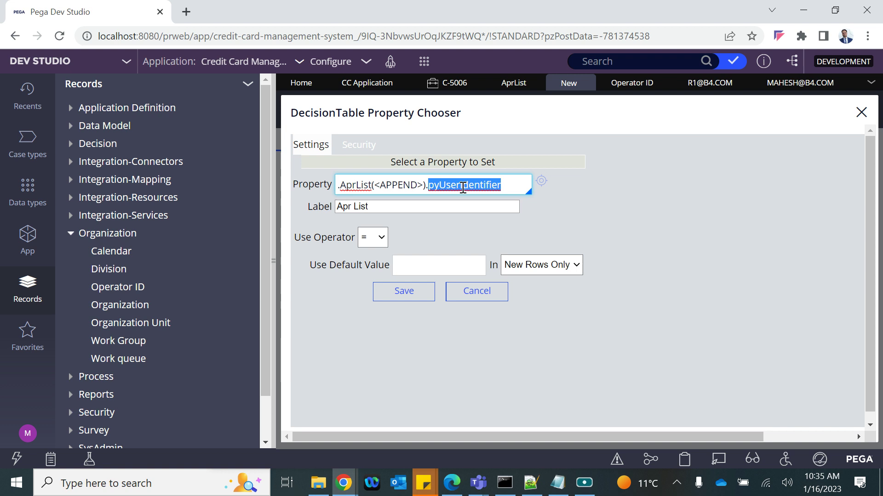
{"action": "left_click", "coordinate": [402, 292]}
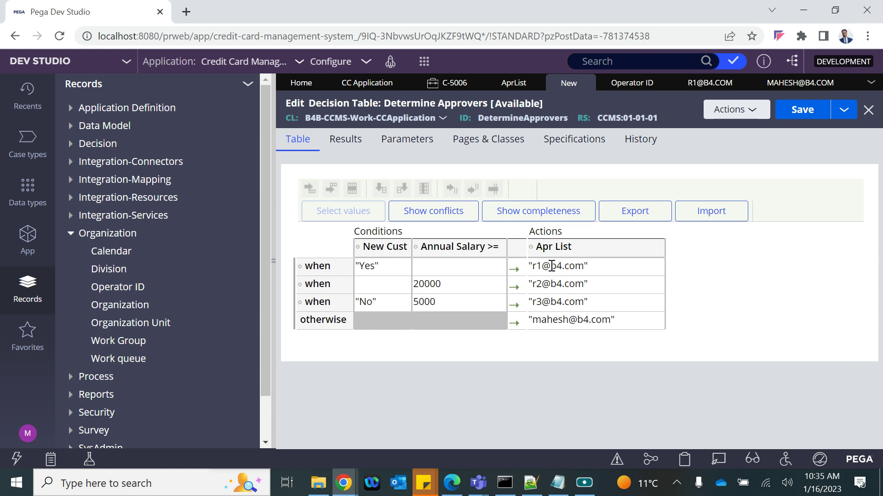
Save DetermineApprovers and go to the Review CC Application step's matrix decision table field
{"action": "left_click", "coordinate": [801, 115]}
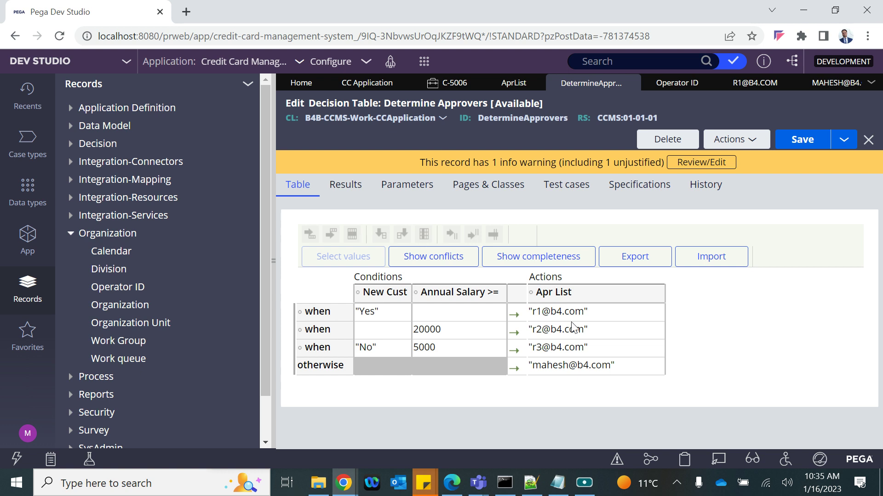
{"action": "left_click", "coordinate": [356, 88]}
{"action": "left_click", "coordinate": [697, 314]}
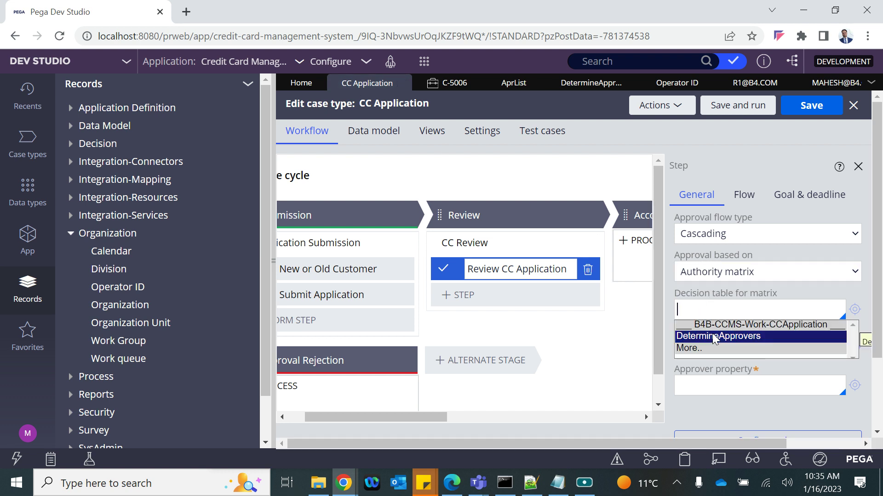
Choose DetermineApprovers as the matrix decision table and .AprList as the page list property
{"action": "left_click", "coordinate": [714, 338]}
{"action": "left_click", "coordinate": [685, 349]}
{"action": "type", "text": "."}
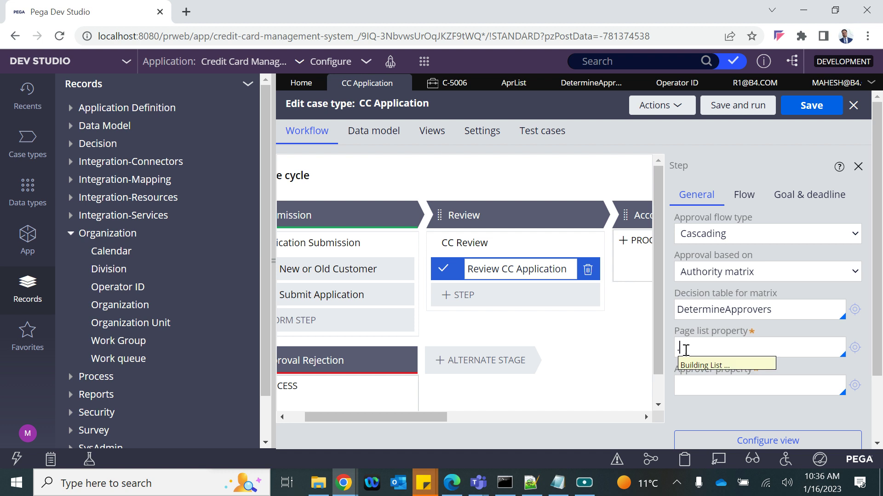
{"action": "key", "text": "Down"}
{"action": "key", "text": "Down"}
{"action": "key", "text": "Return"}
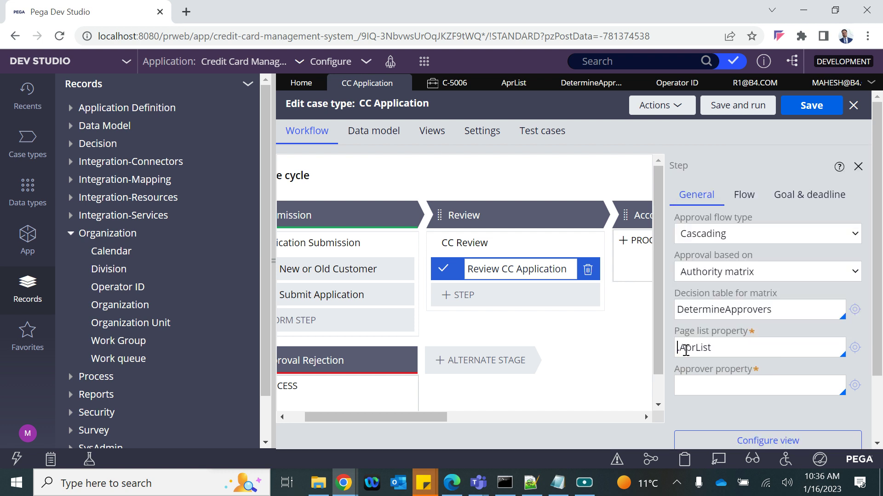
Set the approver property to .pyUserIdentifier and double-check the three entered values
{"action": "left_click", "coordinate": [695, 385]}
{"action": "type", "text": ".pyUse"}
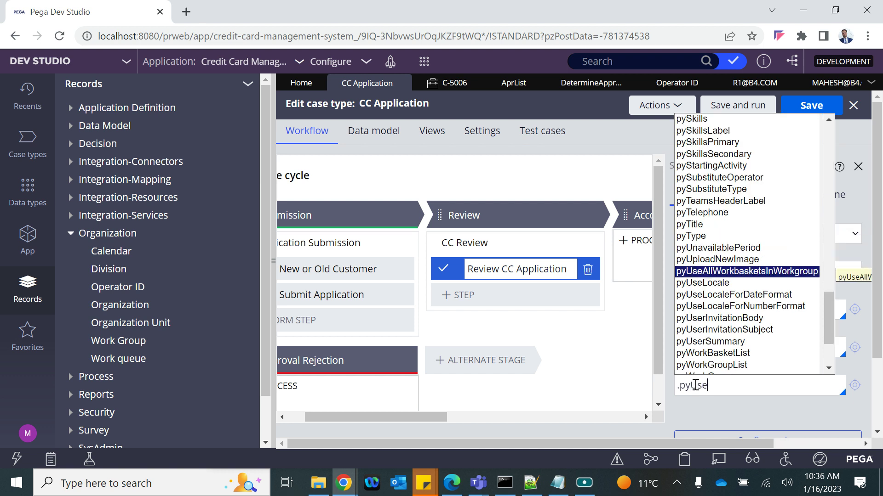
{"action": "type", "text": "rIn"}
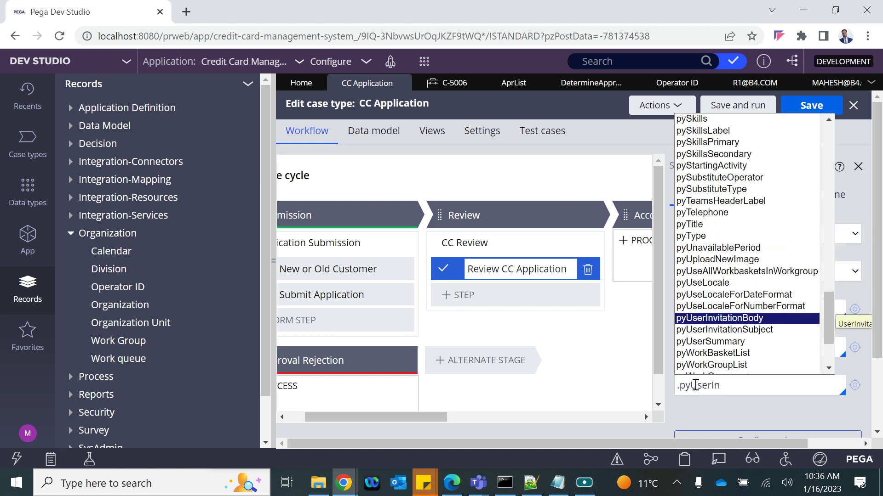
{"action": "key", "text": "BackSpace"}
{"action": "type", "text": "denti"}
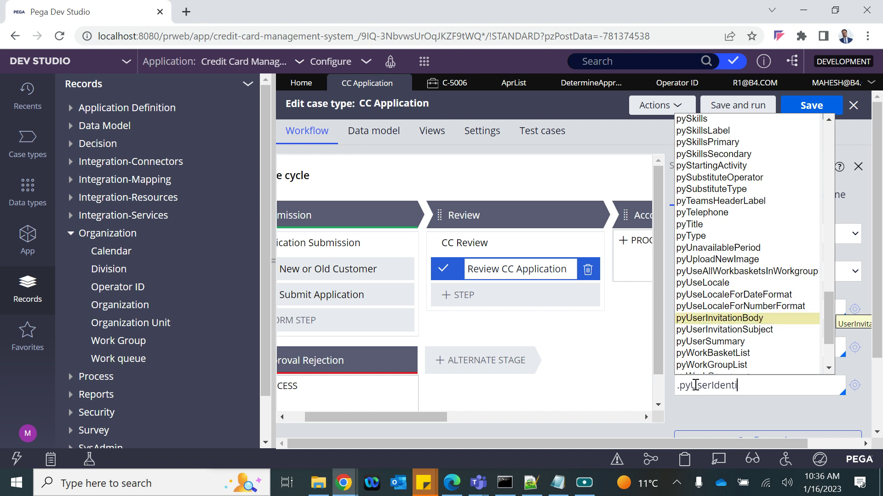
{"action": "key", "text": "Down"}
{"action": "key", "text": "Down"}
{"action": "key", "text": "Down"}
{"action": "key", "text": "Down"}
{"action": "key", "text": "Down"}
{"action": "key", "text": "Down"}
{"action": "key", "text": "Down"}
{"action": "key", "text": "Down"}
{"action": "key", "text": "Down"}
{"action": "key", "text": "Down"}
{"action": "key", "text": "Down"}
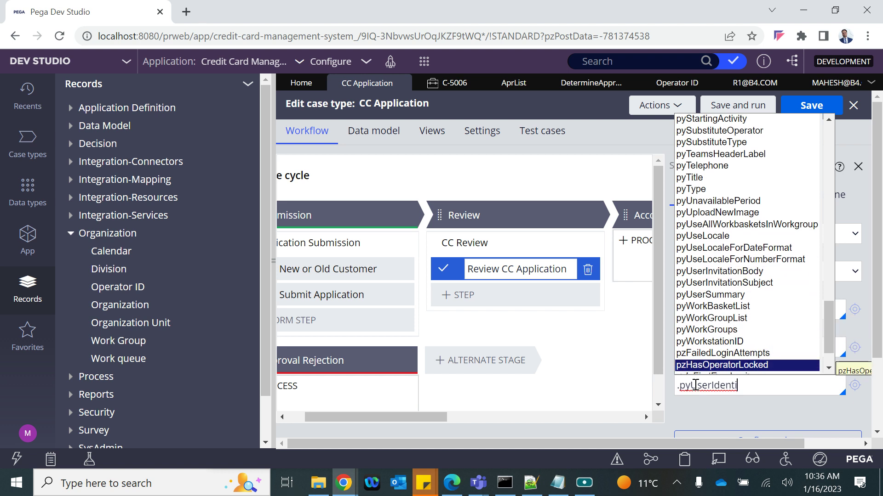
{"action": "key", "text": "Return"}
{"action": "key", "text": "Return"}
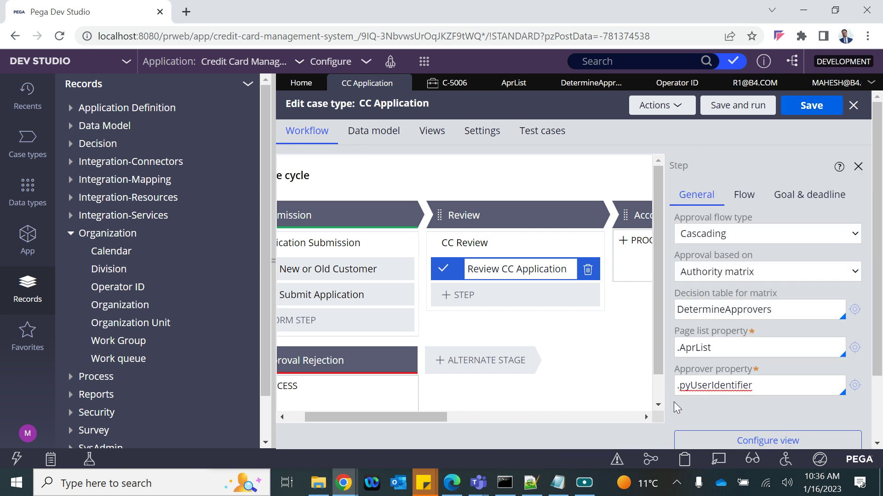
{"action": "left_click_drag", "start_coordinate": [693, 310], "coordinate": [771, 315]}
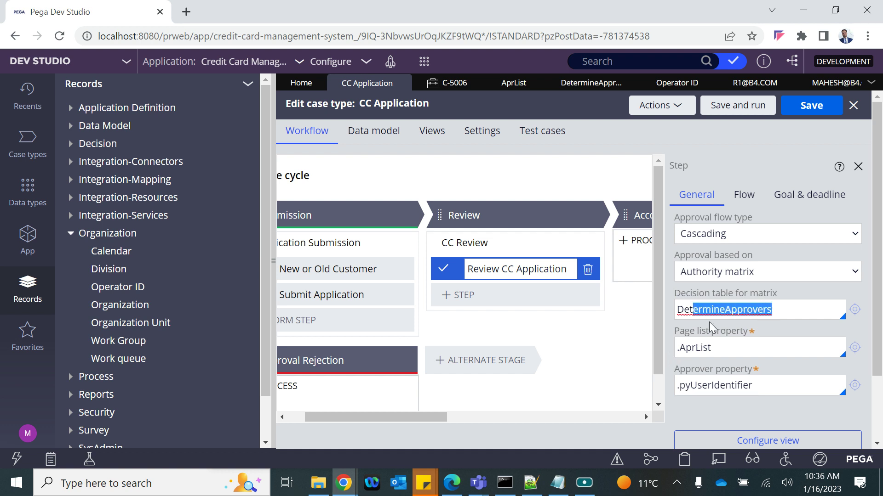
{"action": "left_click_drag", "start_coordinate": [716, 351], "coordinate": [676, 349]}
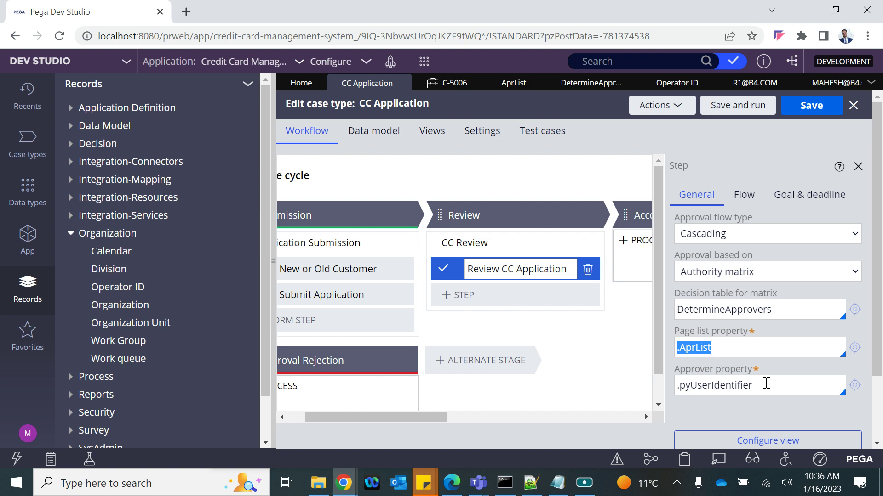
{"action": "left_click_drag", "start_coordinate": [753, 385], "coordinate": [678, 394]}
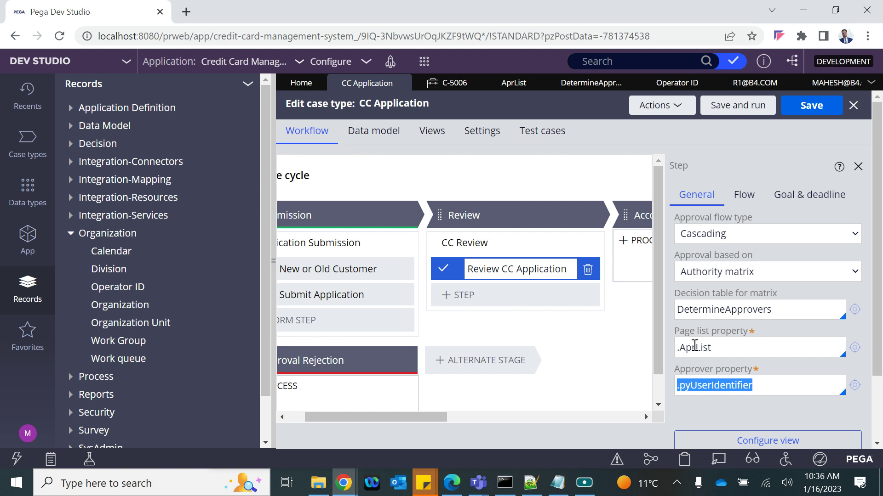
{"action": "left_click", "coordinate": [699, 382]}
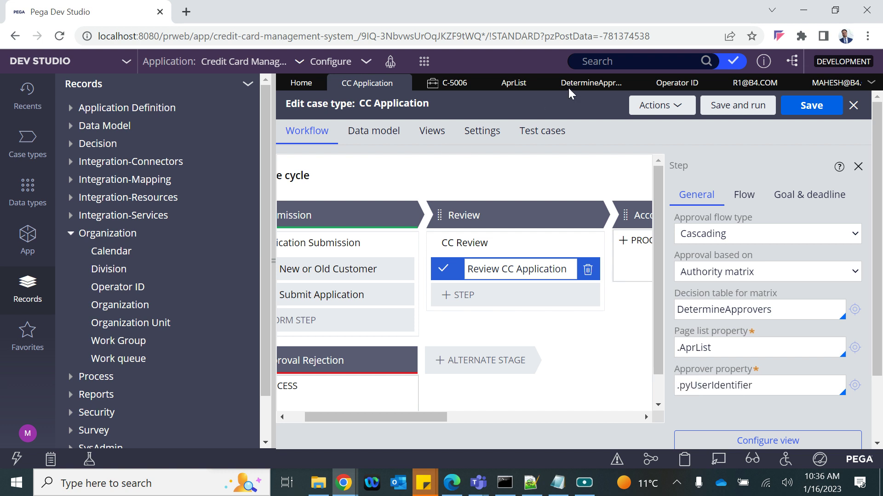
Save the CC Application case type, collapse the Records explorer, and bring up the create menu
{"action": "left_click", "coordinate": [588, 85]}
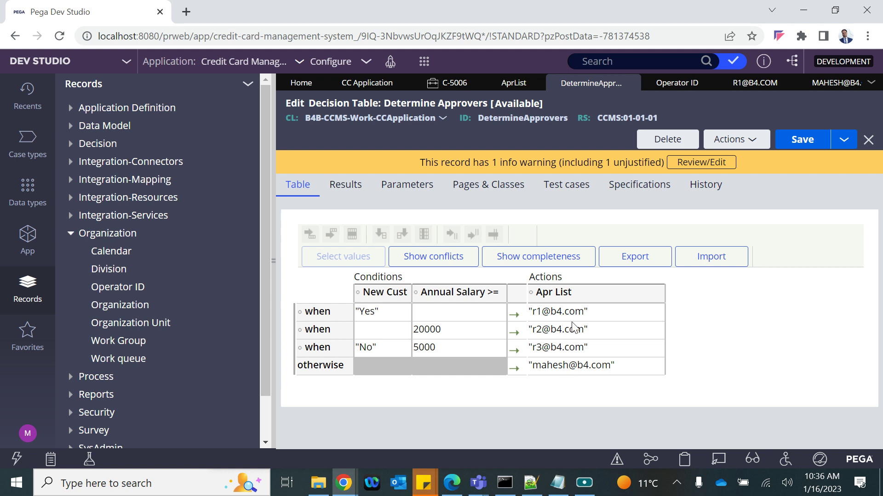
{"action": "left_click", "coordinate": [362, 87]}
{"action": "left_click", "coordinate": [810, 110]}
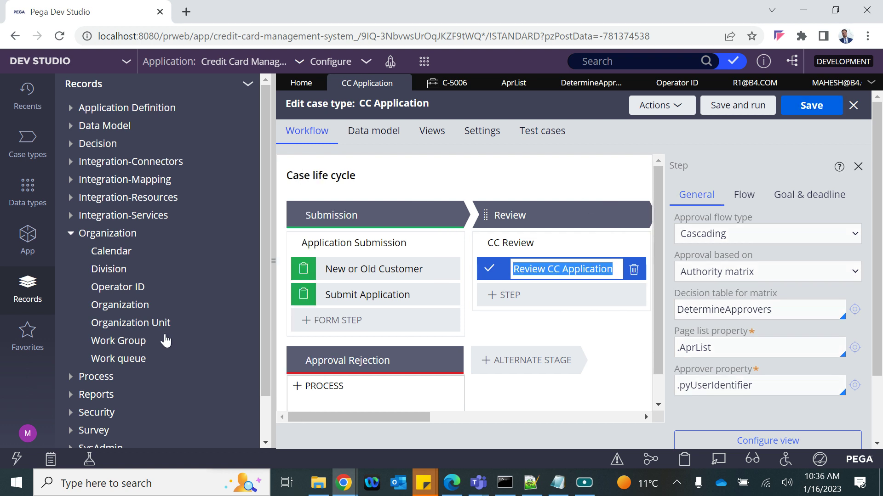
{"action": "left_click", "coordinate": [272, 259]}
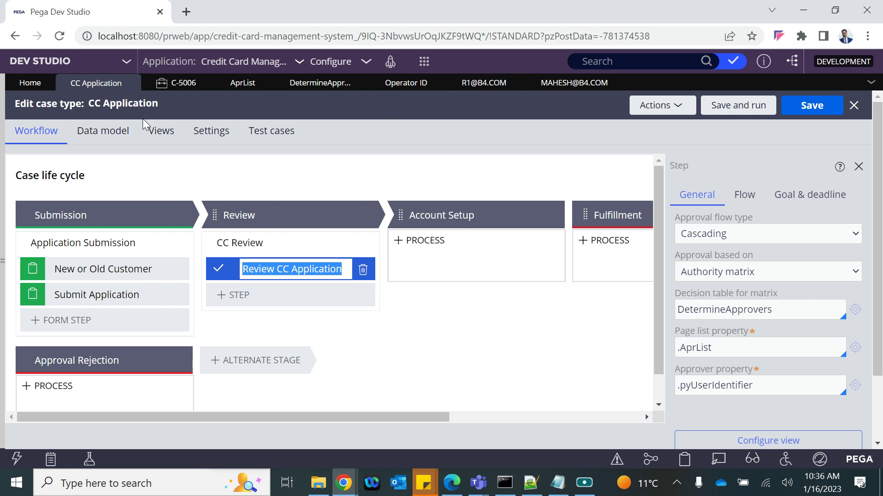
{"action": "left_click", "coordinate": [305, 85]}
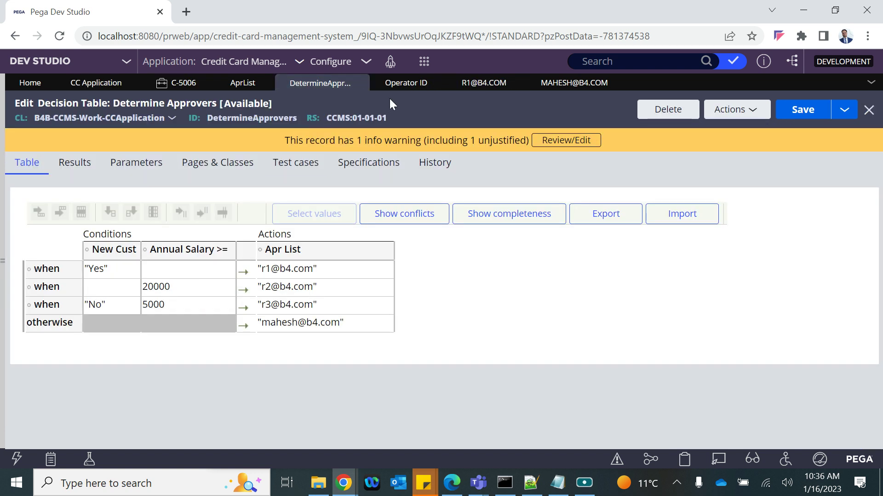
{"action": "left_click", "coordinate": [418, 64]}
Create a new CC Application case, close C-5006, and mark the applicant as a new customer (Yes)
{"action": "mouse_move", "coordinate": [432, 75]}
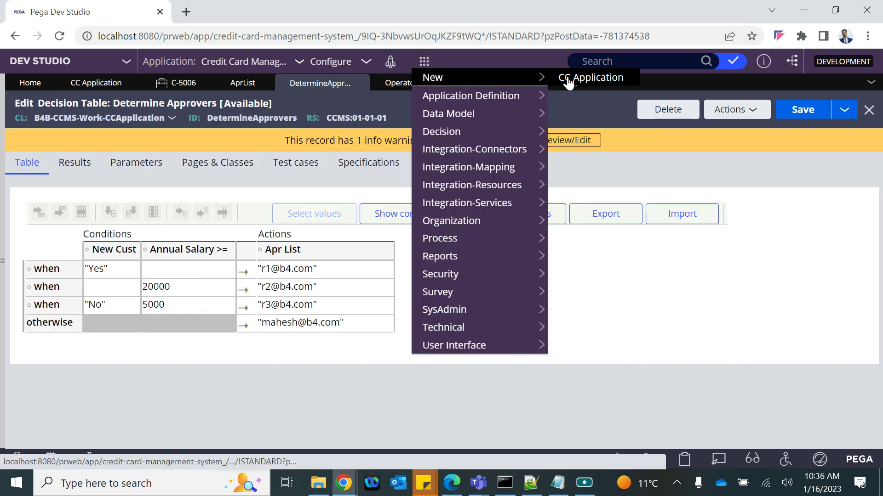
{"action": "left_click", "coordinate": [567, 78]}
{"action": "left_click", "coordinate": [204, 83]}
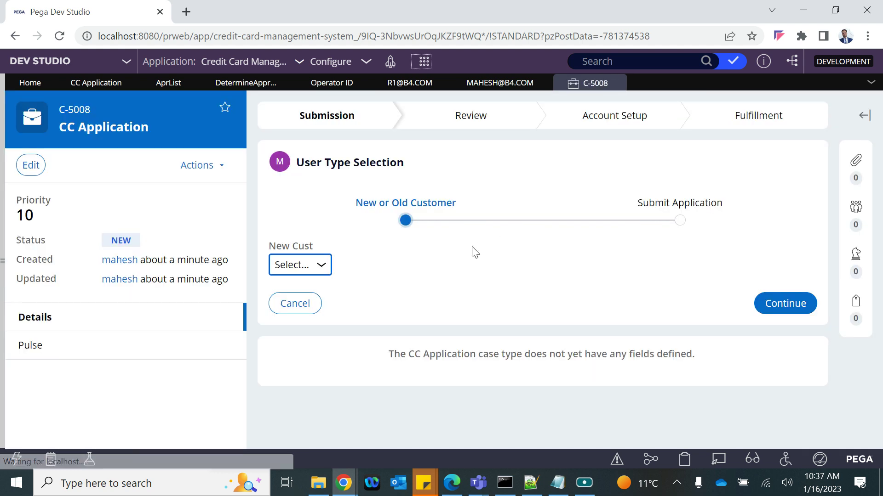
{"action": "left_click", "coordinate": [322, 266]}
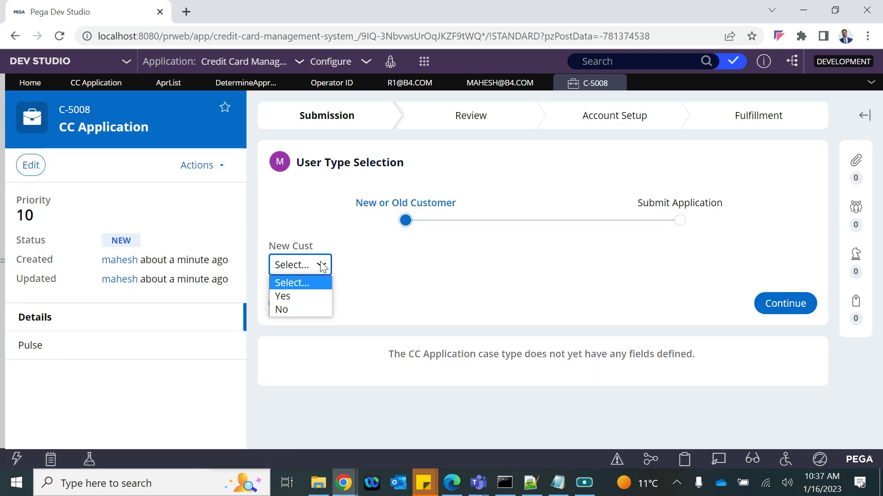
{"action": "left_click", "coordinate": [288, 303]}
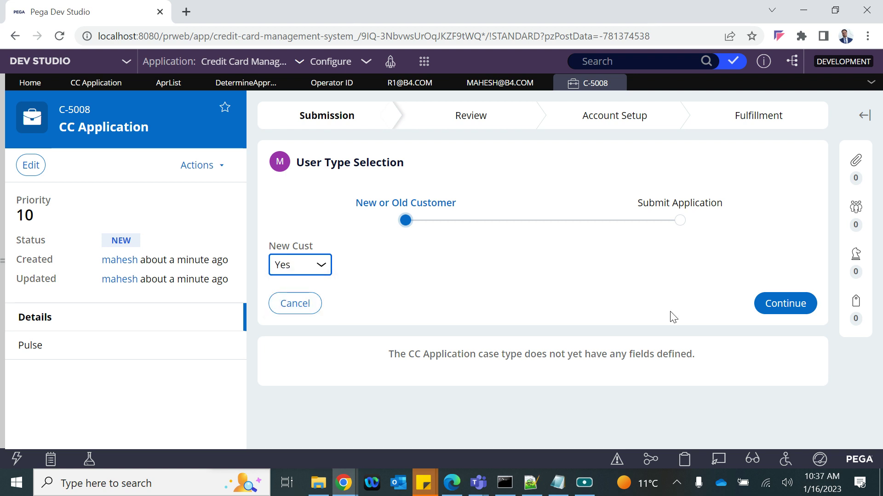
{"action": "left_click", "coordinate": [786, 315]}
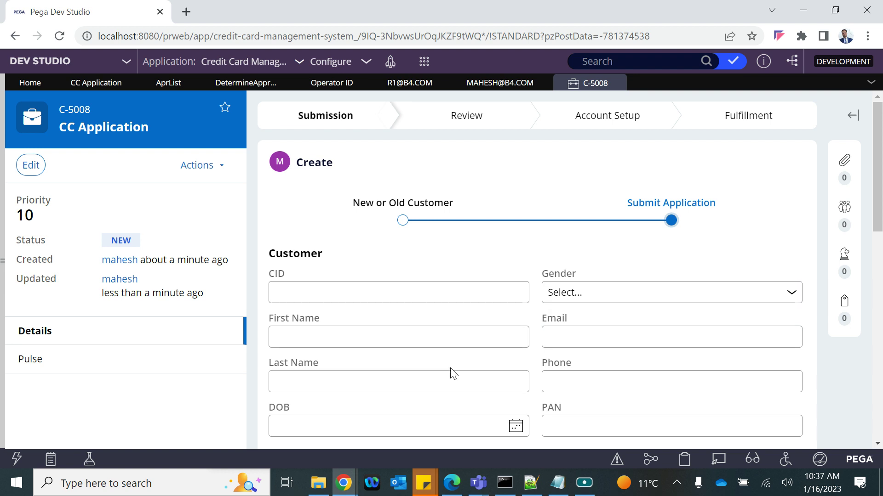
Enter 30000 as the Annual Salary, then return to the CC Application case type
{"action": "scroll", "coordinate": [451, 369], "scroll_direction": "down", "scroll_amount": 6}
{"action": "scroll", "coordinate": [452, 369], "scroll_direction": "down", "scroll_amount": 2}
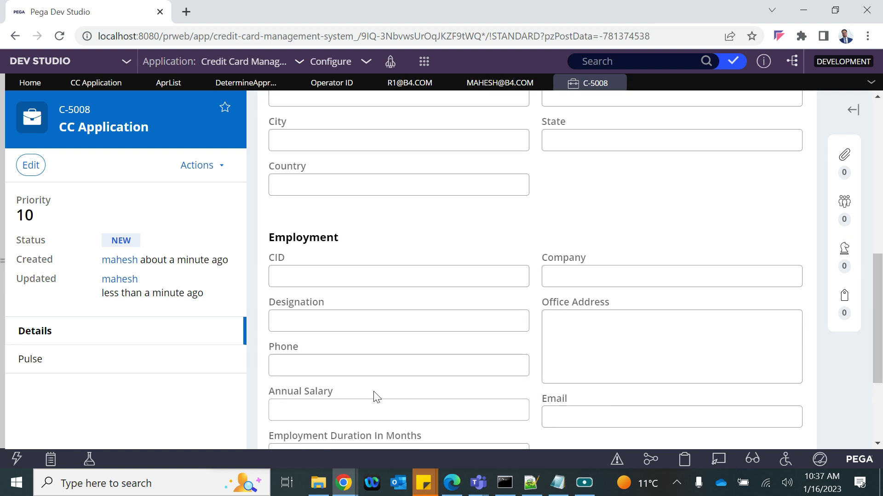
{"action": "scroll", "coordinate": [363, 389], "scroll_direction": "down", "scroll_amount": 1}
{"action": "left_click", "coordinate": [326, 381]}
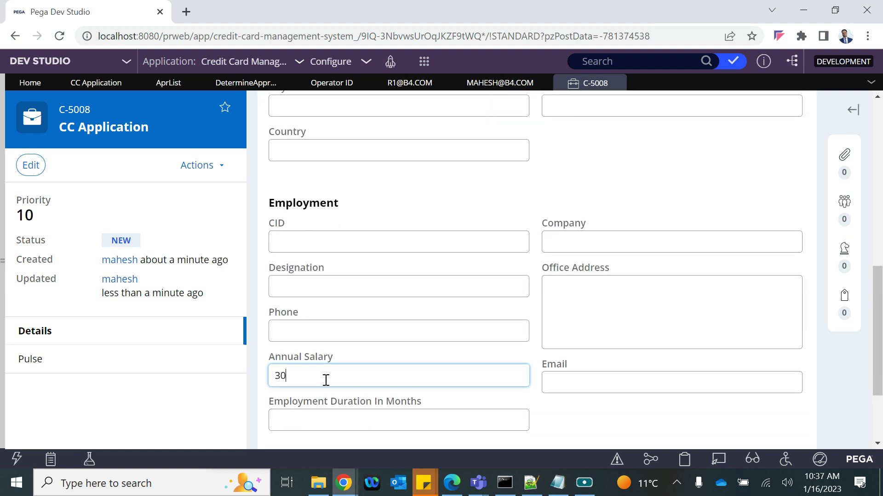
{"action": "left_click", "coordinate": [217, 412]}
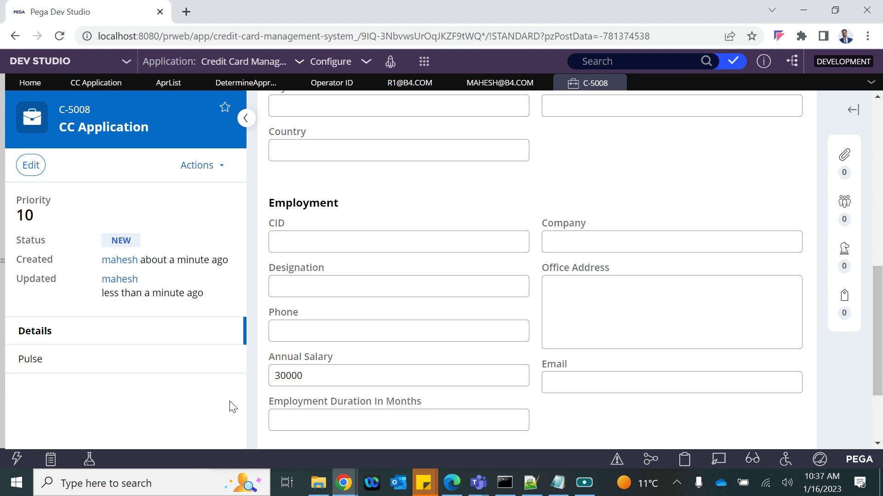
{"action": "left_click", "coordinate": [93, 82]}
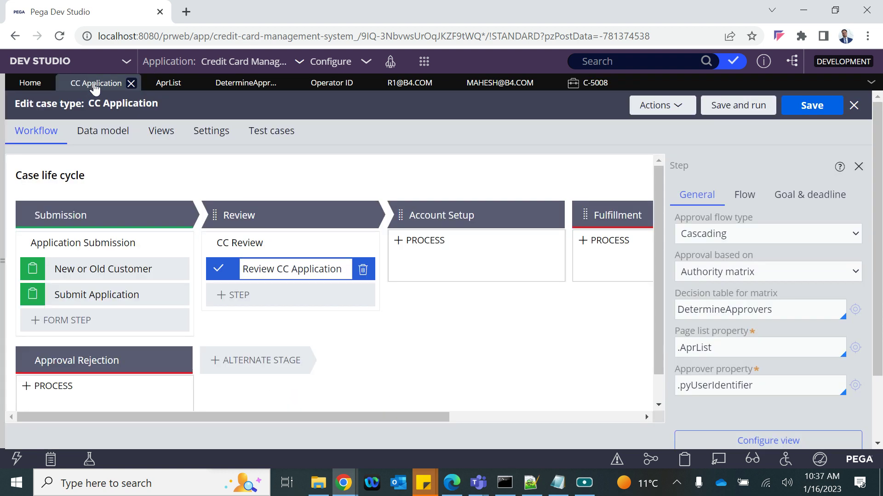
Check the first two DetermineApprovers rules (Yes, 20000) and their approver IDs
{"action": "left_click", "coordinate": [231, 85]}
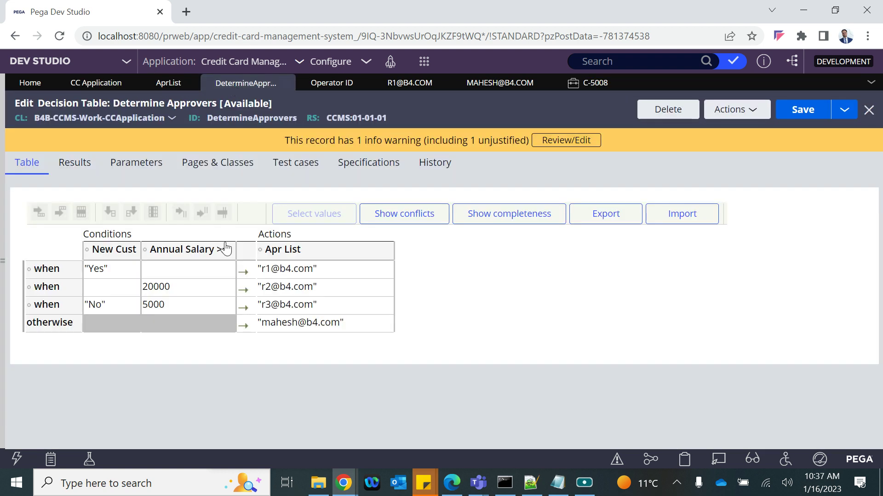
{"action": "left_click", "coordinate": [121, 270]}
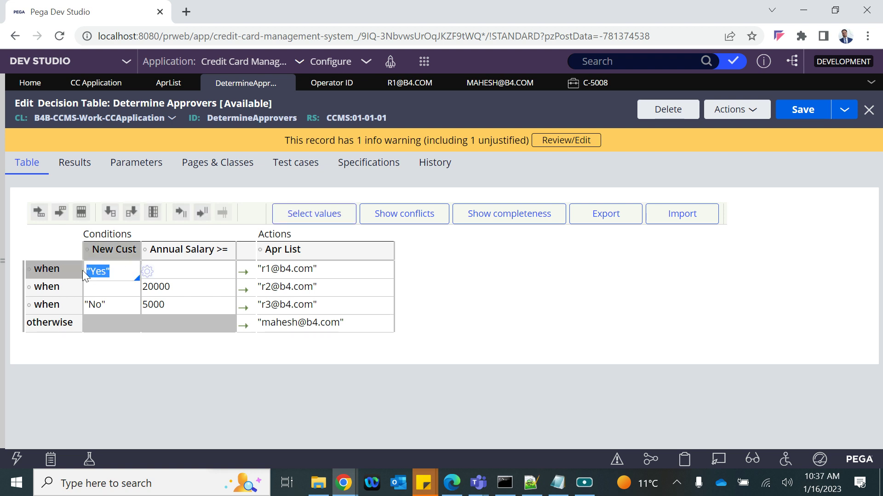
{"action": "left_click", "coordinate": [263, 268]}
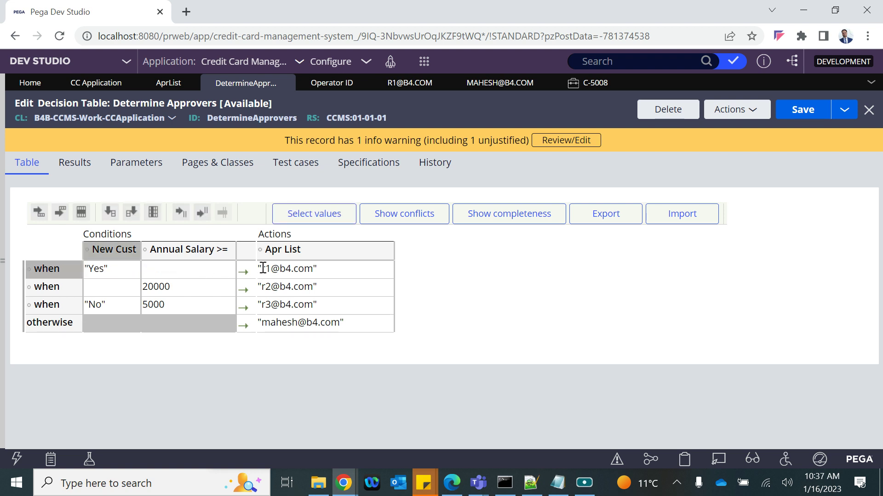
{"action": "left_click_drag", "start_coordinate": [263, 268], "coordinate": [319, 280]}
{"action": "left_click", "coordinate": [320, 282]}
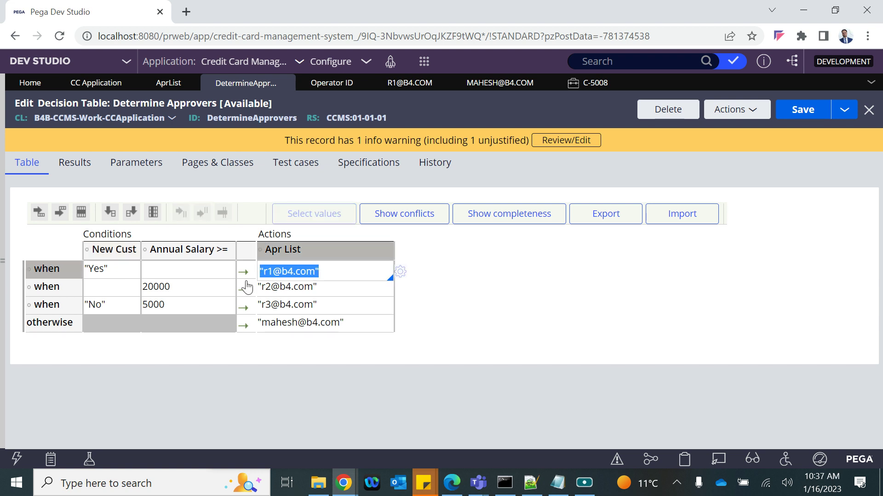
{"action": "left_click", "coordinate": [114, 286]}
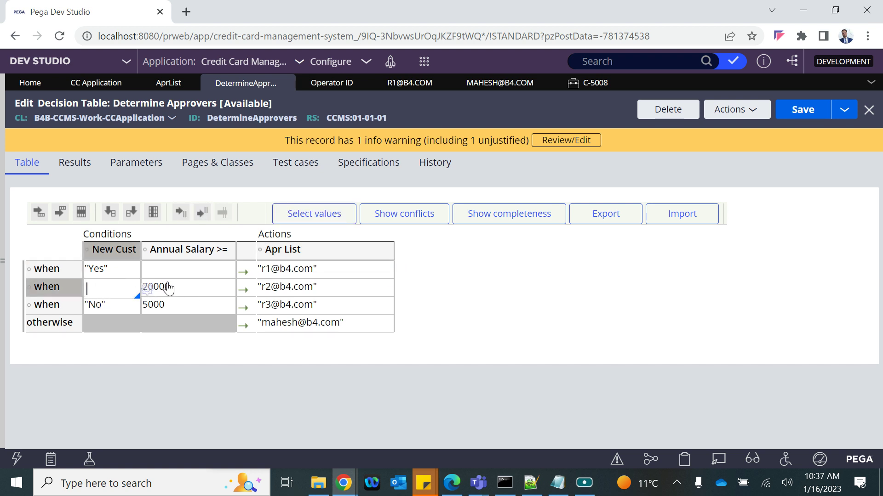
{"action": "left_click", "coordinate": [186, 287]}
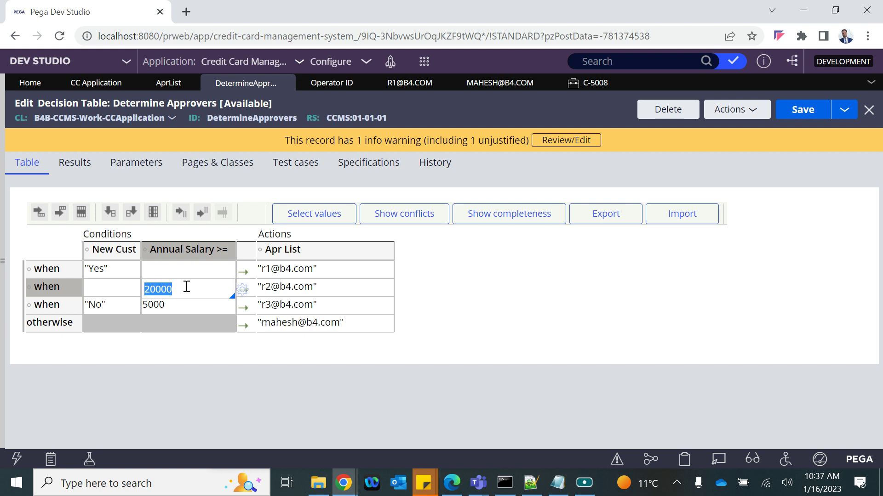
{"action": "left_click", "coordinate": [316, 286]}
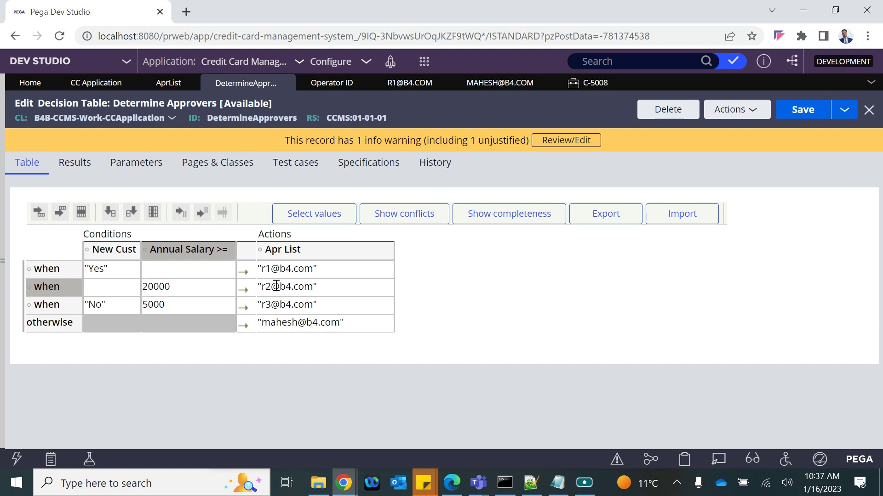
{"action": "left_click", "coordinate": [264, 286]}
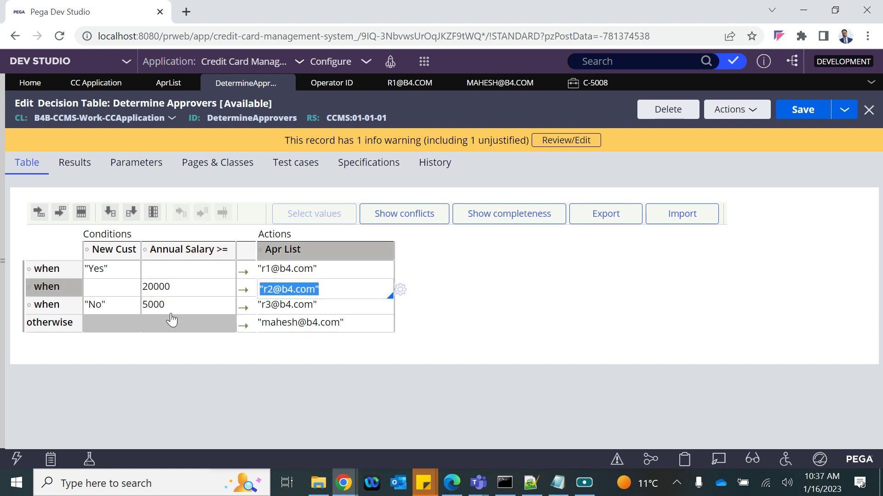
Check the third rule's "No" condition and approver, recheck the first two approvers, then return to C-5008
{"action": "left_click", "coordinate": [116, 307]}
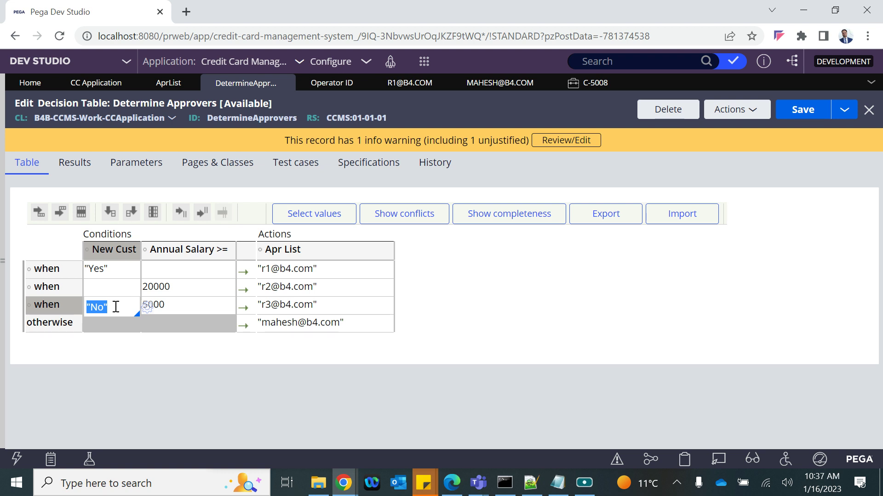
{"action": "left_click", "coordinate": [285, 306]}
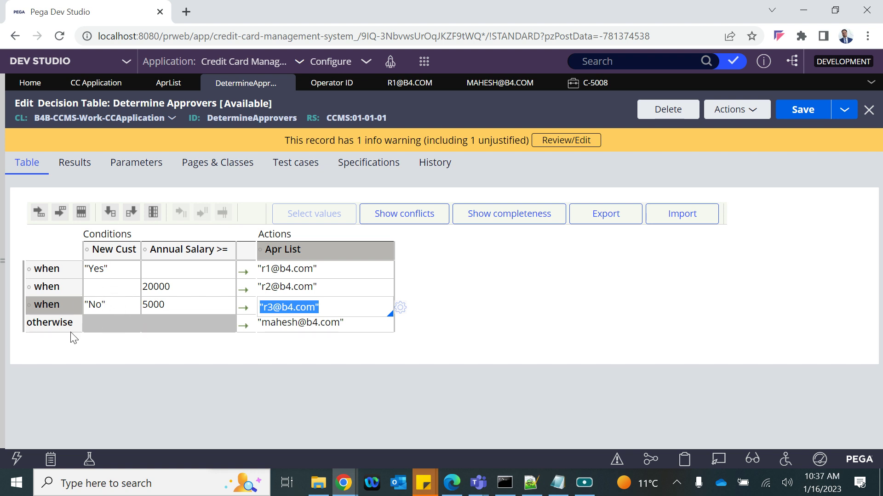
{"action": "left_click", "coordinate": [287, 273]}
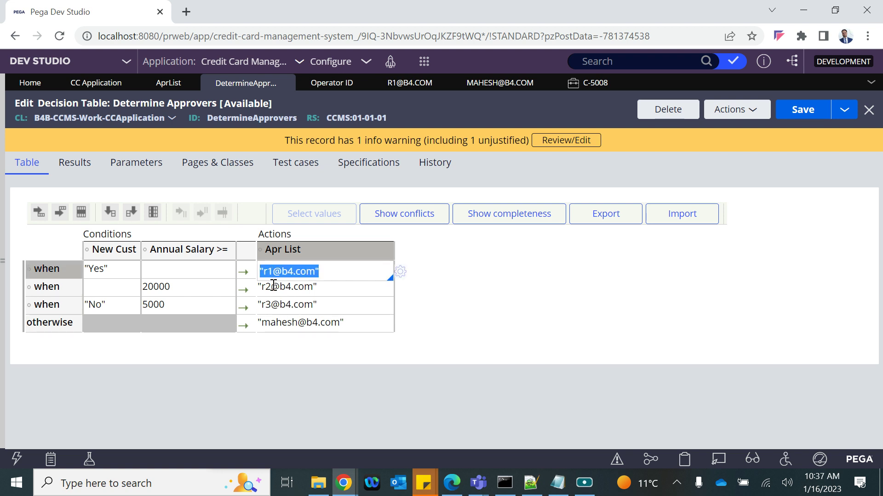
{"action": "left_click", "coordinate": [273, 289]}
{"action": "left_click", "coordinate": [588, 83]}
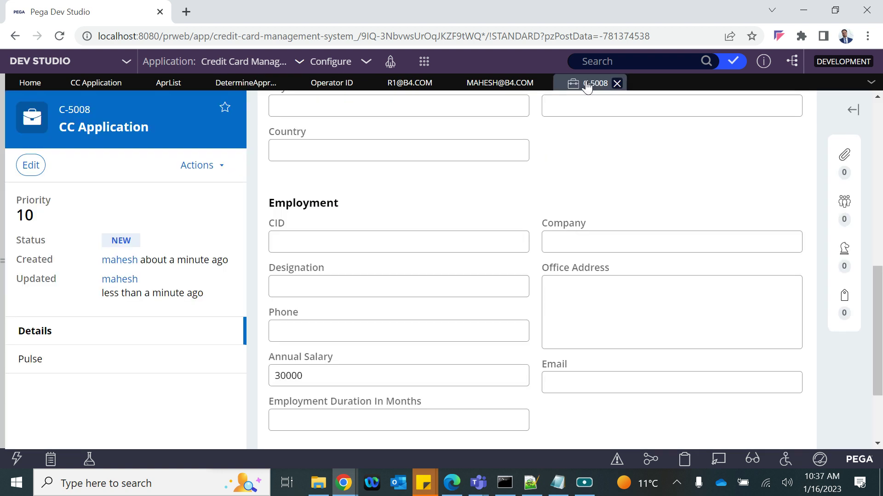
Submit case C-5008, approve both Get Approval review tasks, and close the case
{"action": "scroll", "coordinate": [665, 349], "scroll_direction": "down", "scroll_amount": 1}
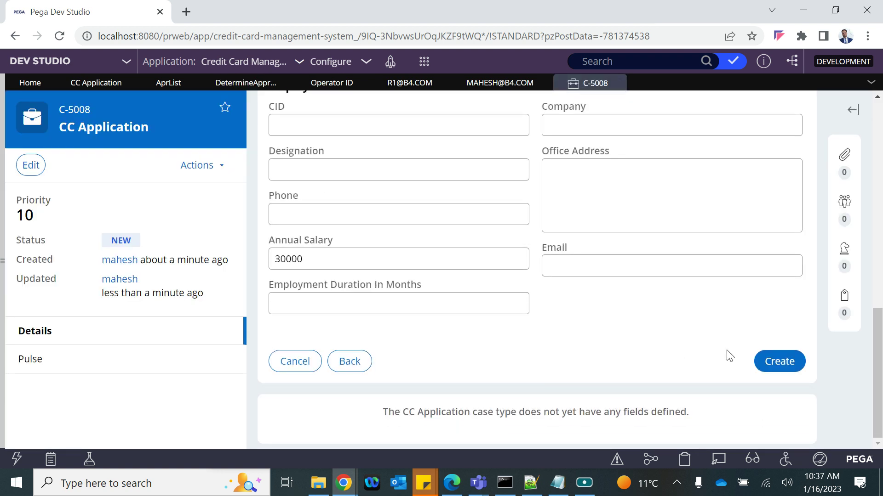
{"action": "left_click", "coordinate": [782, 368]}
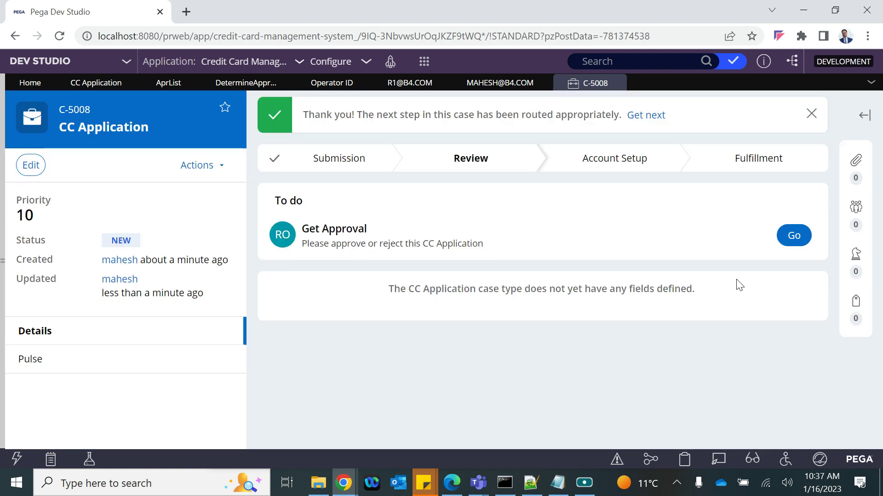
{"action": "left_click", "coordinate": [791, 244]}
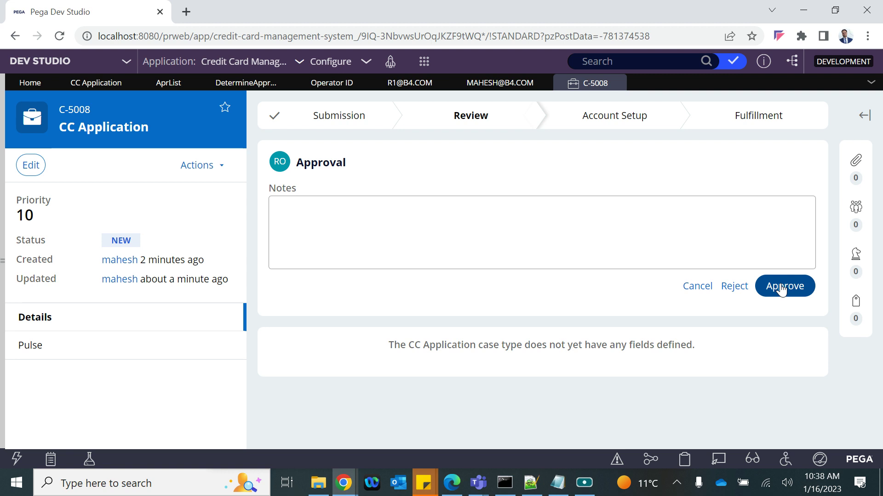
{"action": "left_click", "coordinate": [782, 287]}
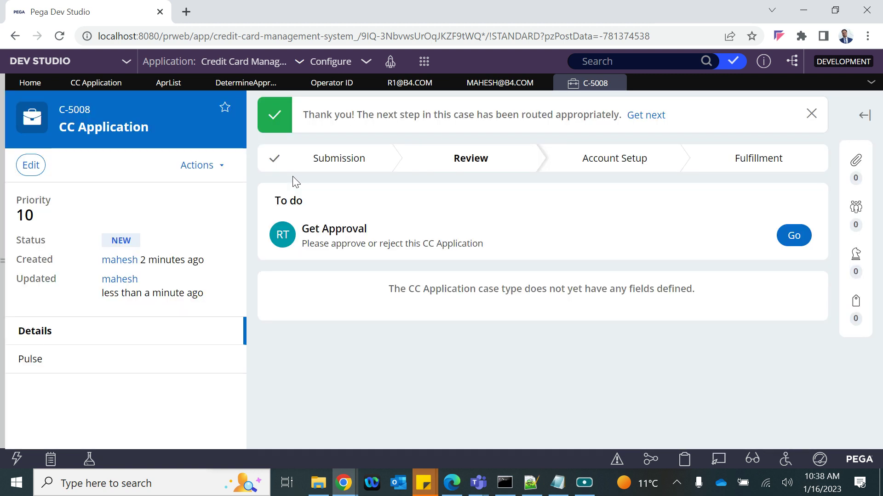
{"action": "left_click", "coordinate": [794, 242]}
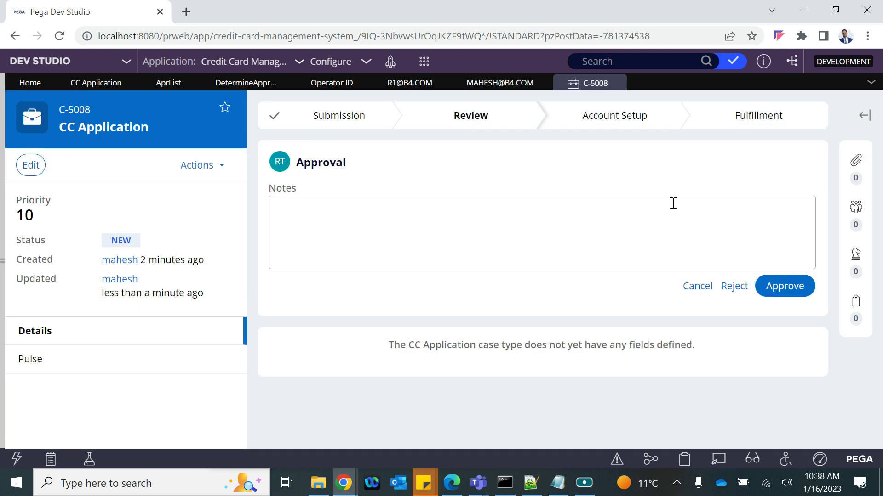
{"action": "left_click", "coordinate": [786, 289]}
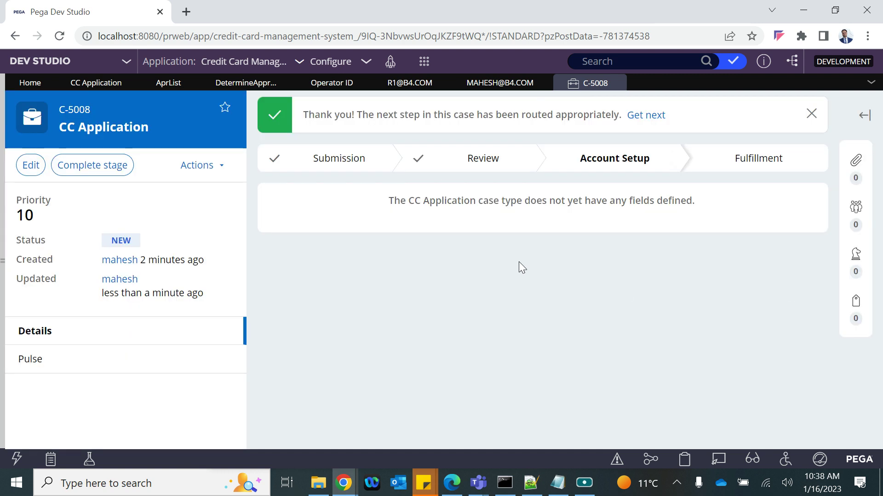
{"action": "left_click", "coordinate": [617, 83]}
Start a new CC Application case with New Cust set to No and continue
{"action": "mouse_move", "coordinate": [424, 62]}
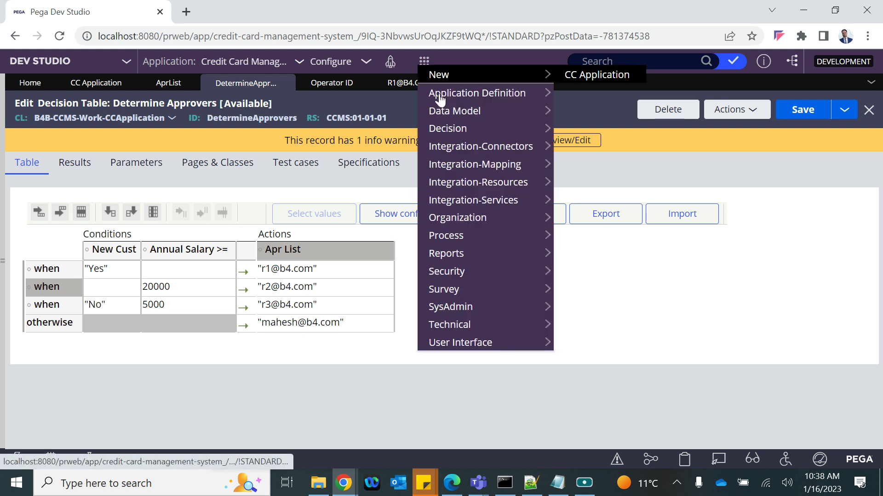
{"action": "mouse_move", "coordinate": [441, 108]}
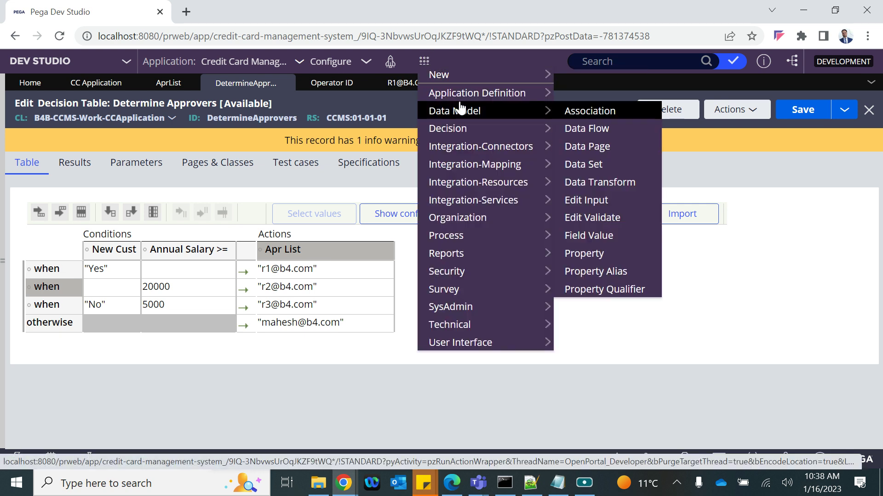
{"action": "mouse_move", "coordinate": [467, 97]}
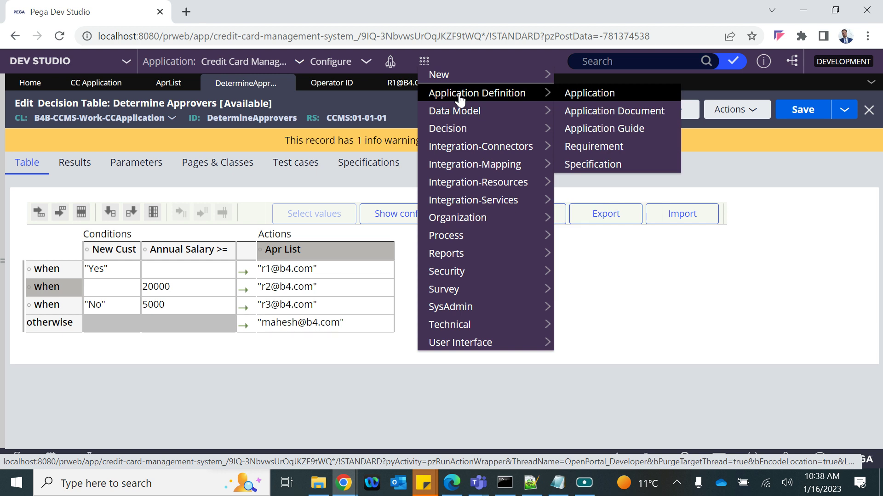
{"action": "mouse_move", "coordinate": [469, 78]}
{"action": "left_click", "coordinate": [585, 76]}
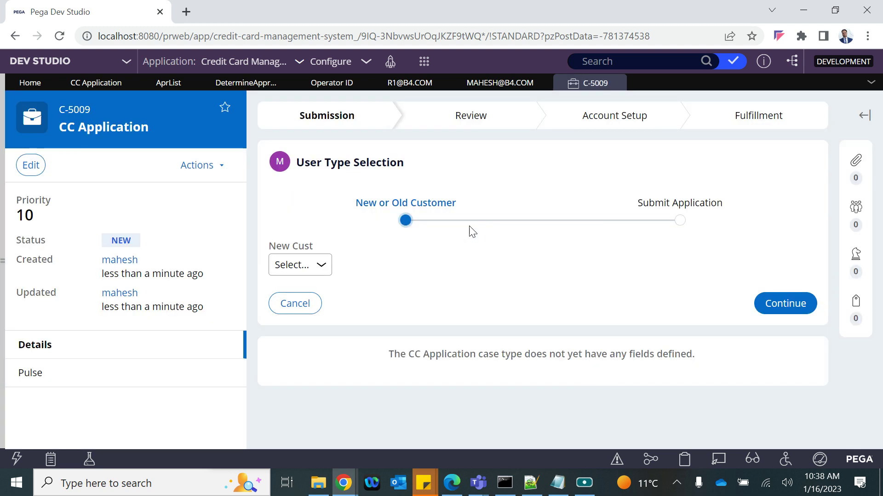
{"action": "left_click", "coordinate": [312, 263]}
{"action": "left_click", "coordinate": [291, 309]}
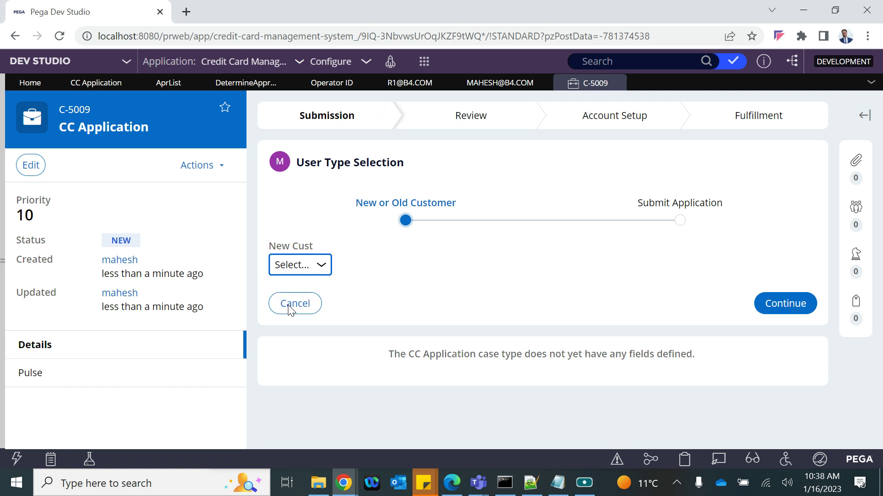
{"action": "left_click", "coordinate": [770, 316]}
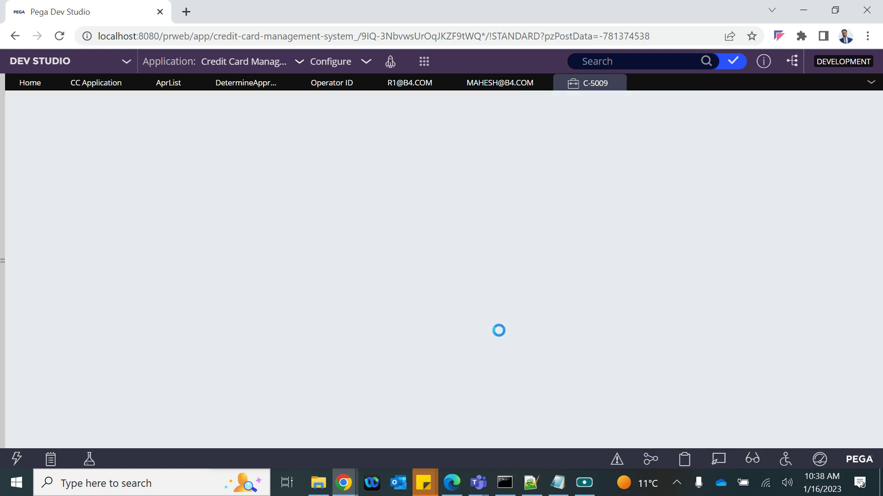
Enter Annual Salary 1000 and create case C-5009
{"action": "scroll", "coordinate": [502, 337], "scroll_direction": "down", "scroll_amount": 7}
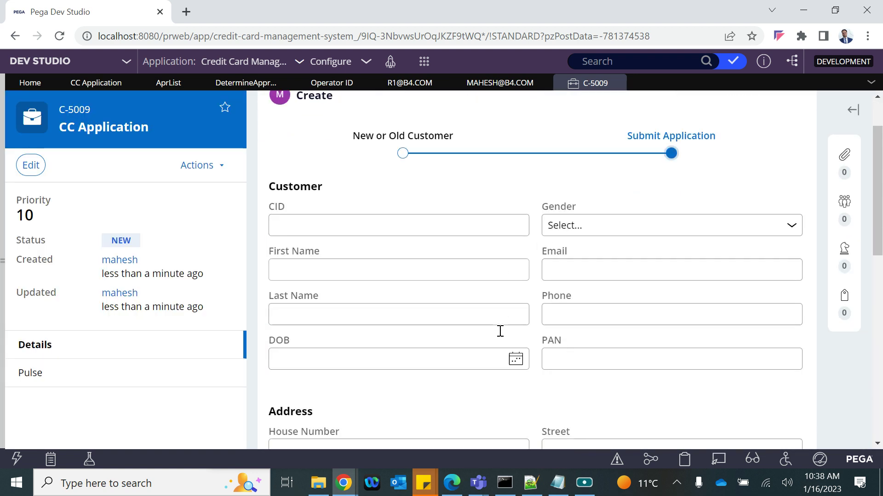
{"action": "scroll", "coordinate": [502, 336], "scroll_direction": "down", "scroll_amount": 4}
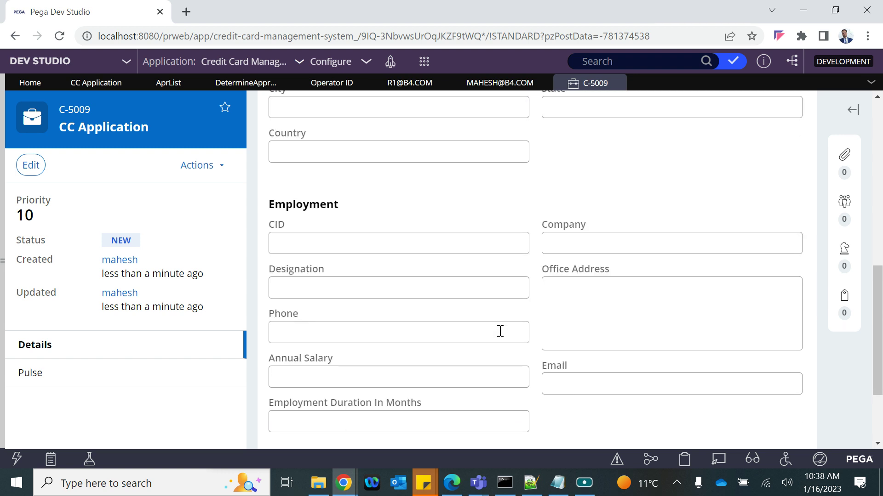
{"action": "left_click", "coordinate": [395, 330]}
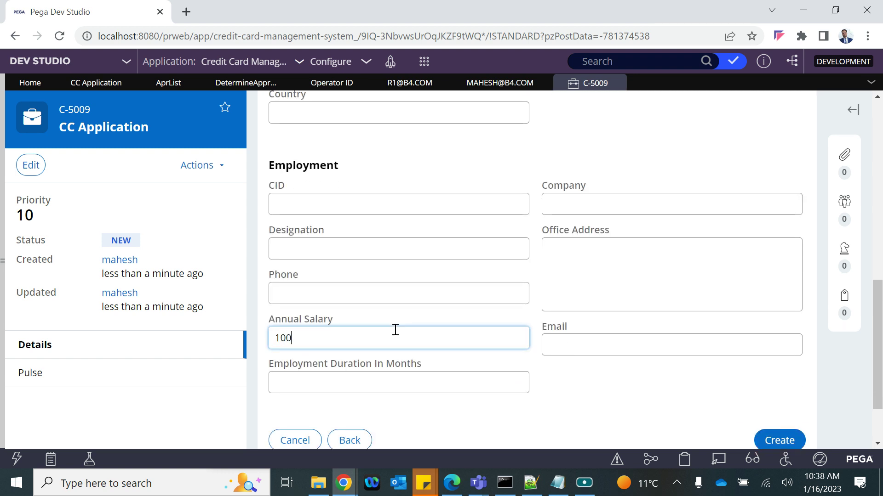
{"action": "type", "text": "10000"}
{"action": "key", "text": "BackSpace"}
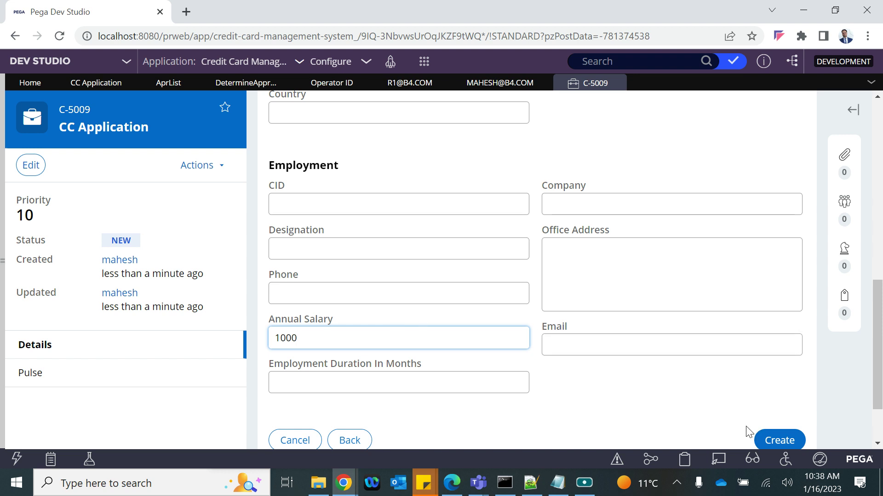
{"action": "left_click", "coordinate": [766, 440]}
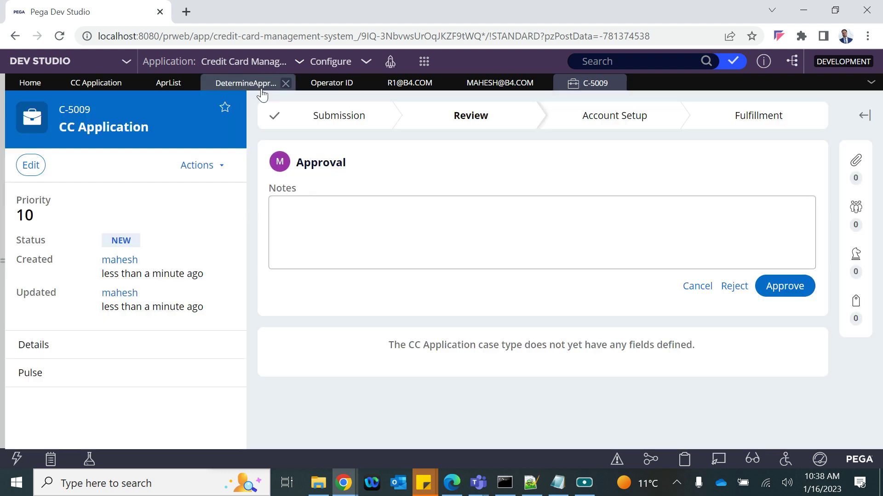
In the DetermineApprovers table, commit the 5000 salary threshold in the third rule
{"action": "left_click", "coordinate": [240, 90]}
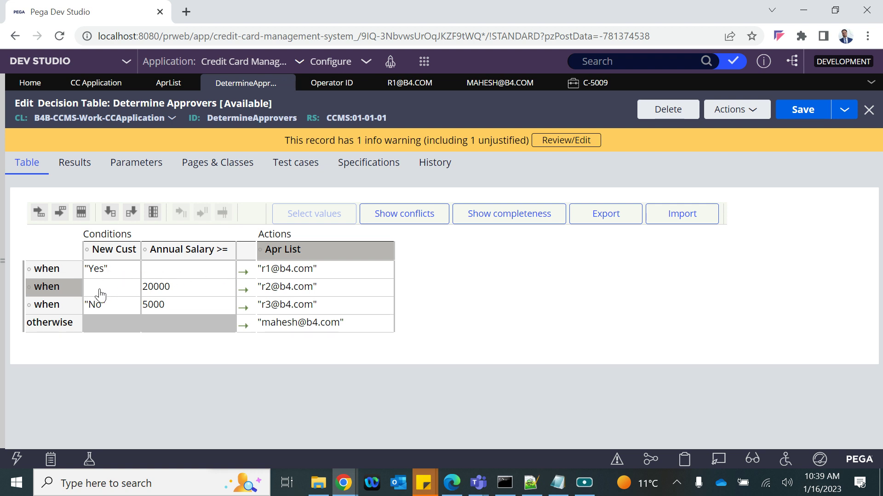
{"action": "left_click", "coordinate": [163, 288]}
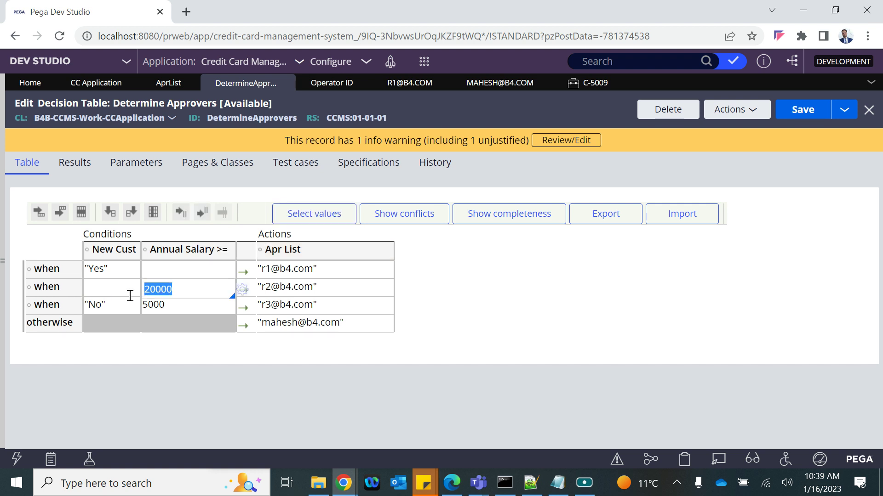
{"action": "left_click", "coordinate": [99, 305]}
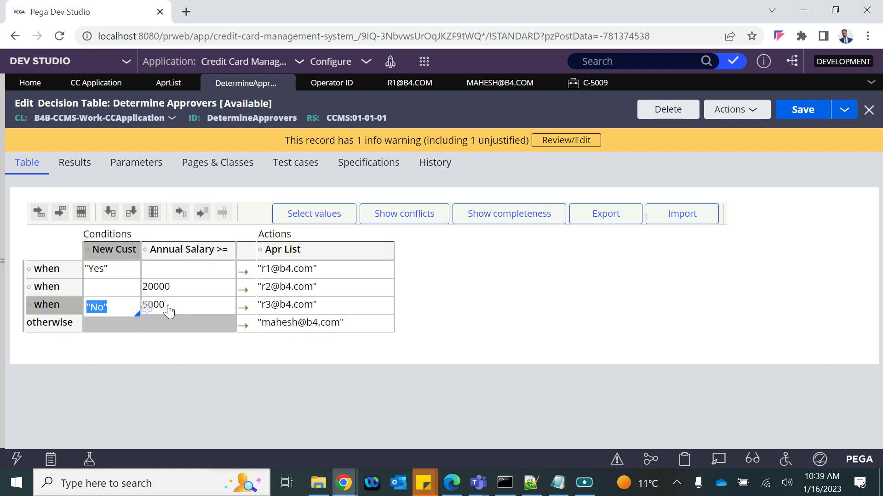
{"action": "left_click", "coordinate": [181, 308]}
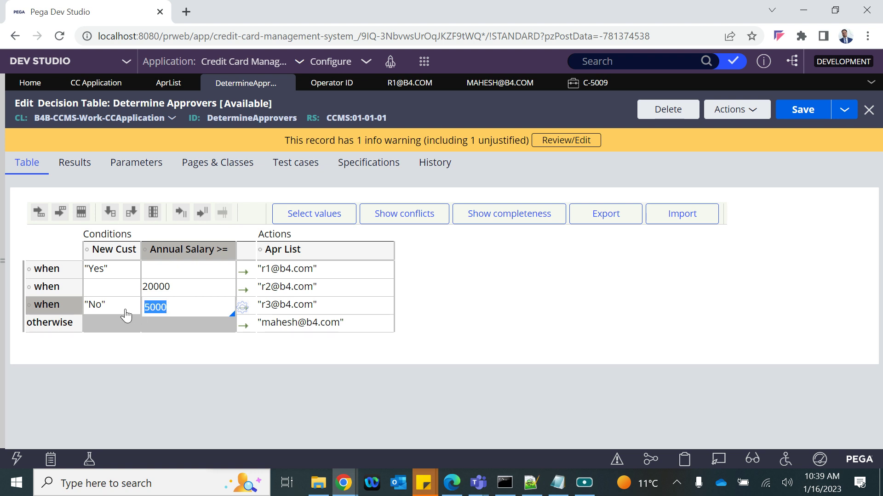
{"action": "left_click", "coordinate": [40, 335]}
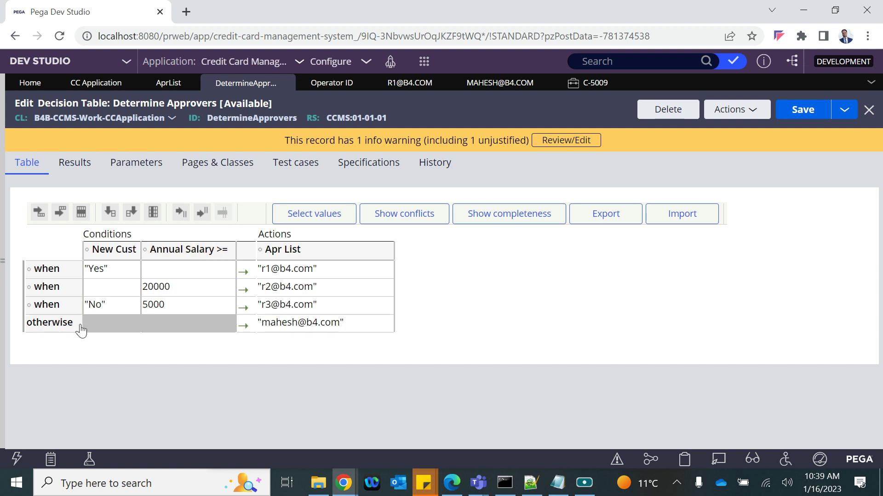
{"action": "right_click", "coordinate": [306, 325]}
{"action": "key", "text": "Escape"}
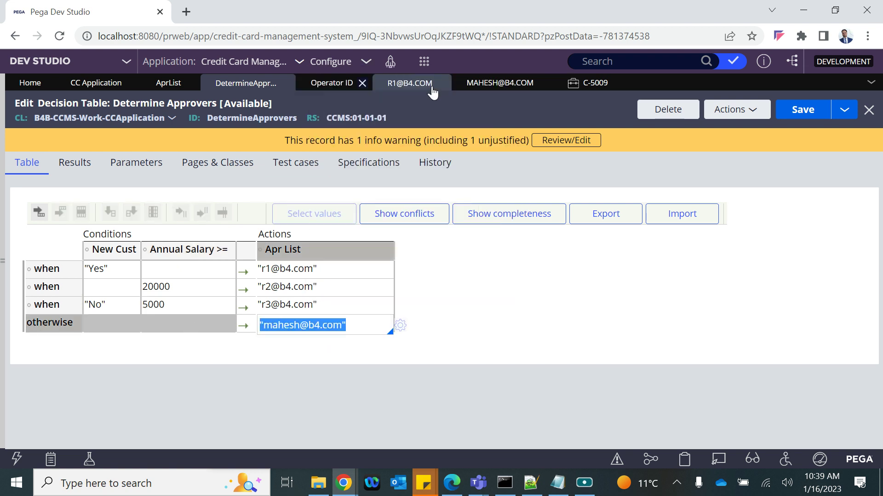
Approve the review step of case C-5009 and close the case
{"action": "left_click", "coordinate": [583, 87]}
{"action": "mouse_move", "coordinate": [283, 173]}
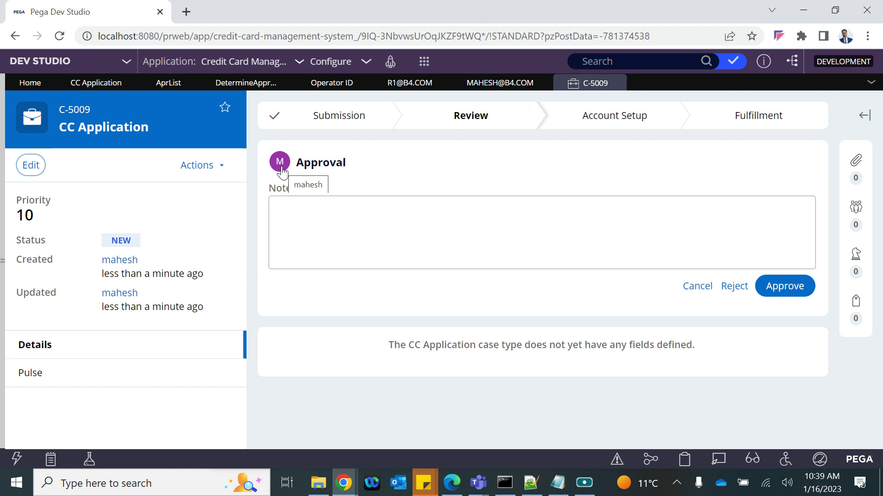
{"action": "left_click", "coordinate": [777, 289]}
{"action": "left_click", "coordinate": [618, 82]}
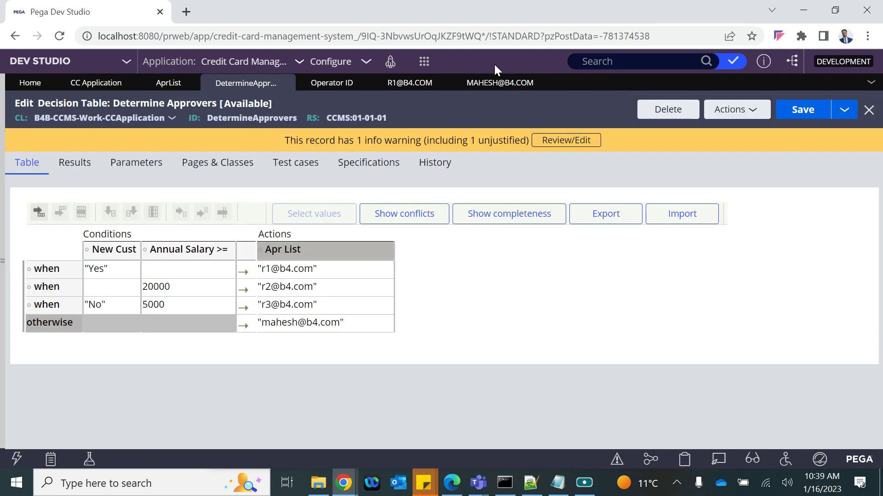
Start a new CC Application case with New Cust set to No and continue
{"action": "left_click", "coordinate": [424, 62]}
{"action": "left_click", "coordinate": [597, 72]}
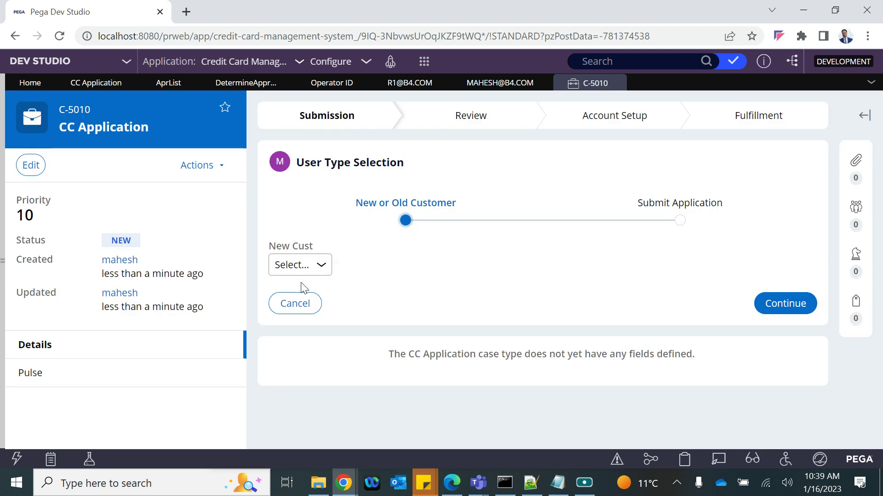
{"action": "left_click", "coordinate": [300, 270]}
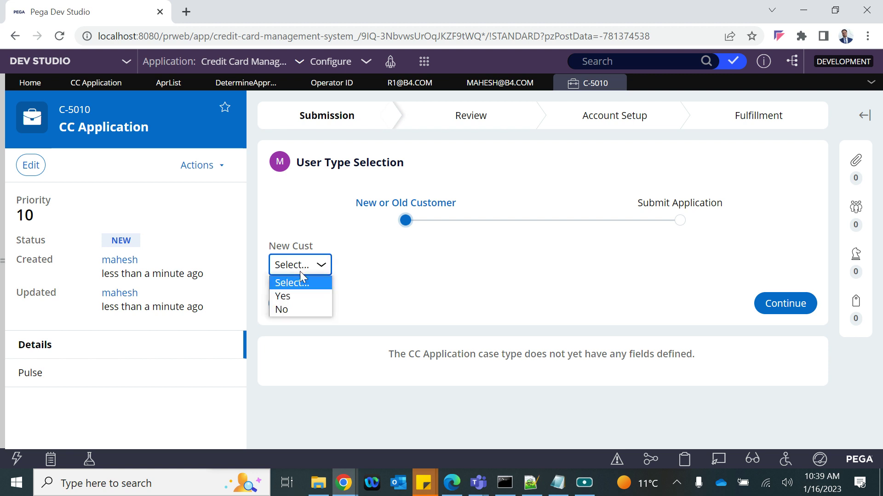
{"action": "left_click", "coordinate": [297, 305]}
{"action": "left_click", "coordinate": [785, 305]}
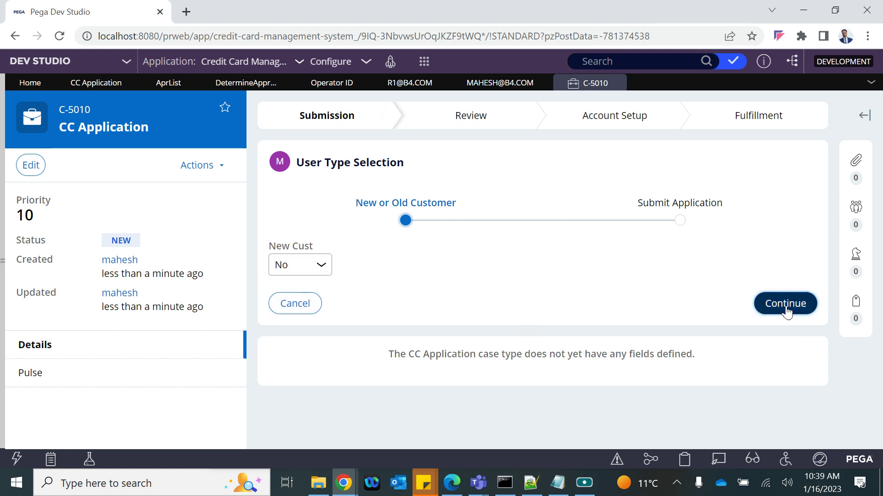
Enter Annual Salary 11000 for C-5010 and return to the DetermineApprovers table
{"action": "scroll", "coordinate": [439, 363], "scroll_direction": "down", "scroll_amount": 5}
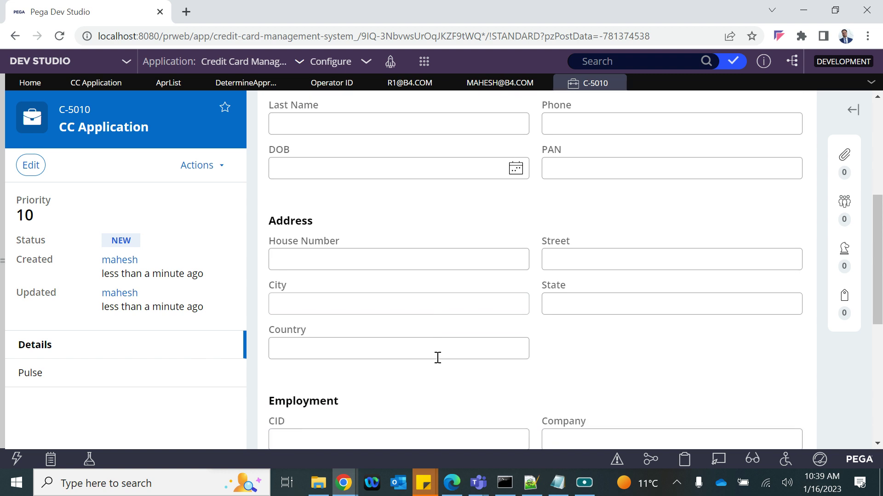
{"action": "scroll", "coordinate": [437, 358], "scroll_direction": "down", "scroll_amount": 4}
{"action": "scroll", "coordinate": [373, 383], "scroll_direction": "down", "scroll_amount": 3}
{"action": "left_click", "coordinate": [322, 281]}
{"action": "type", "text": "11000"}
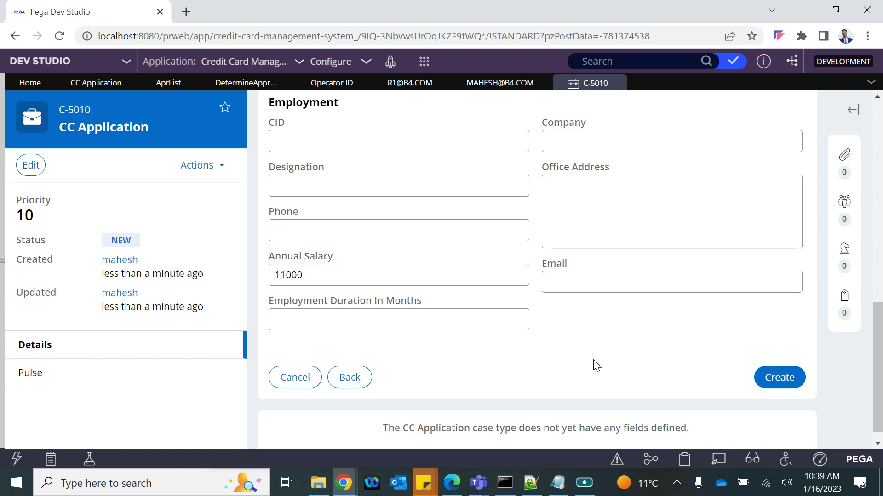
{"action": "left_click", "coordinate": [221, 82]}
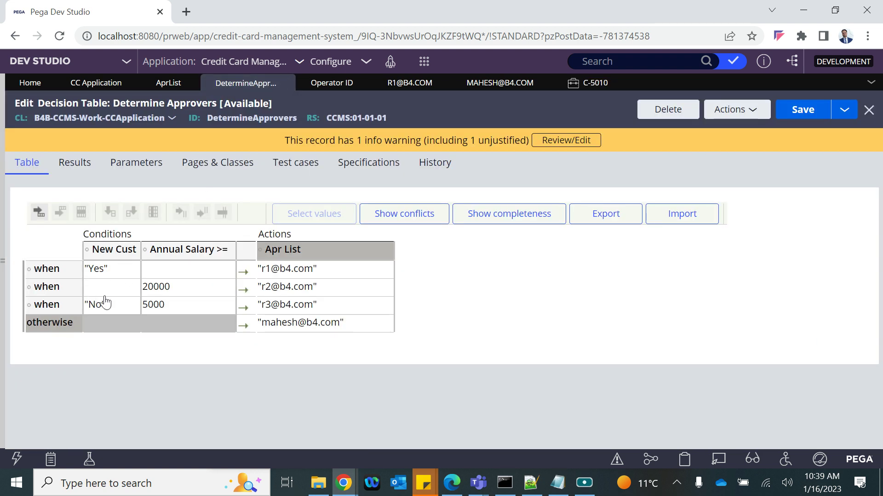
Check the decision table rows: New Cust values, 20000 and 5000 thresholds, mapped approver
{"action": "left_click", "coordinate": [105, 269]}
{"action": "left_click", "coordinate": [169, 290]}
{"action": "left_click", "coordinate": [116, 306]}
{"action": "left_click", "coordinate": [157, 305]}
{"action": "left_click", "coordinate": [311, 307]}
Submit case C-5010, approve its Get Approval review, and return to DetermineApprovers
{"action": "left_click", "coordinate": [581, 85]}
{"action": "left_click", "coordinate": [796, 379]}
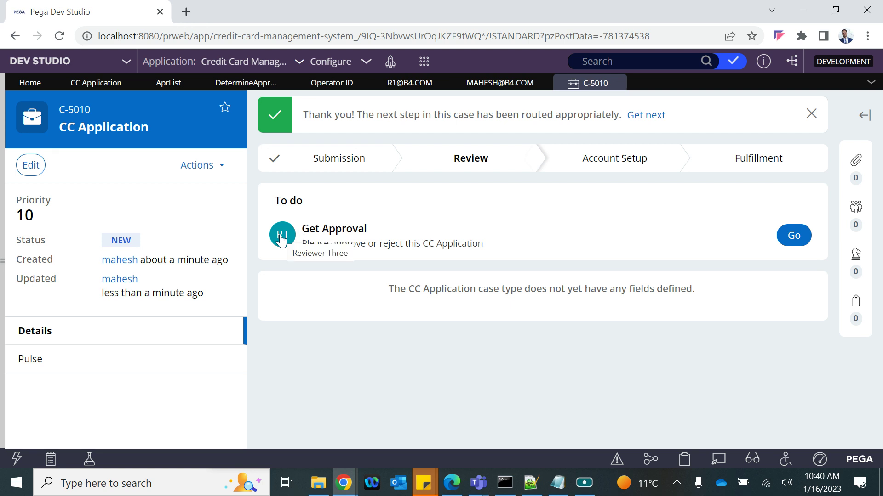
{"action": "left_click", "coordinate": [798, 240]}
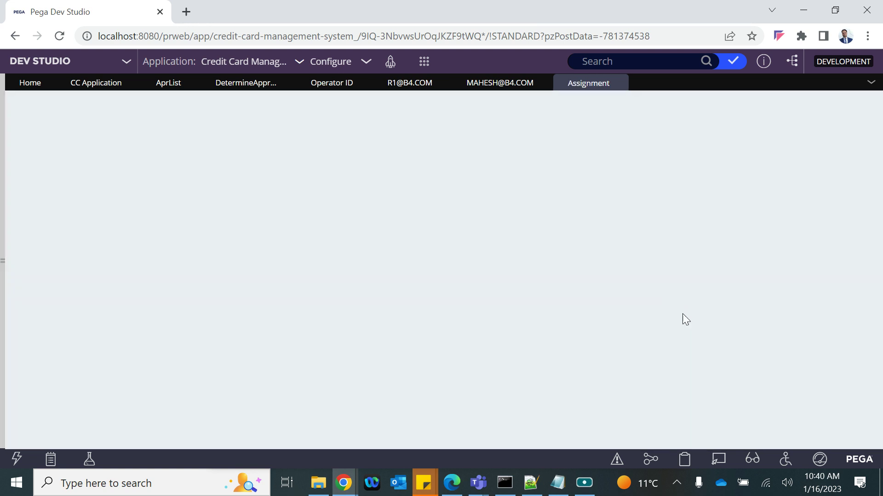
{"action": "left_click", "coordinate": [777, 286]}
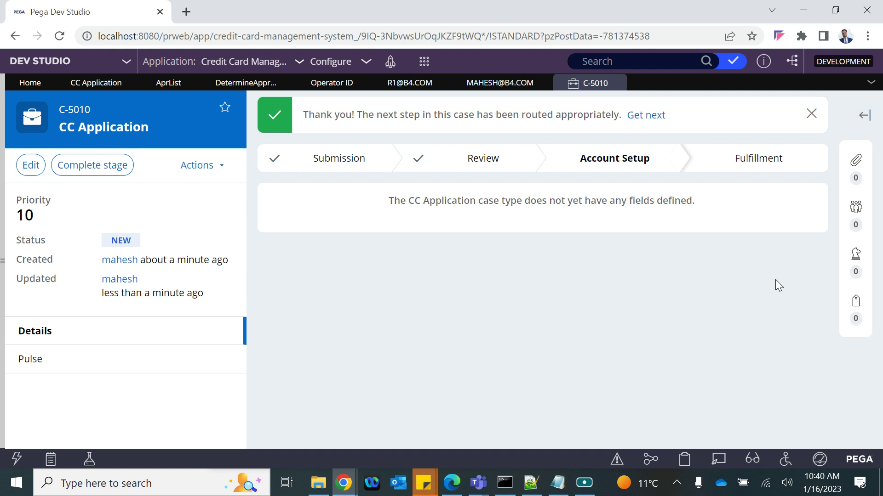
{"action": "left_click", "coordinate": [242, 84]}
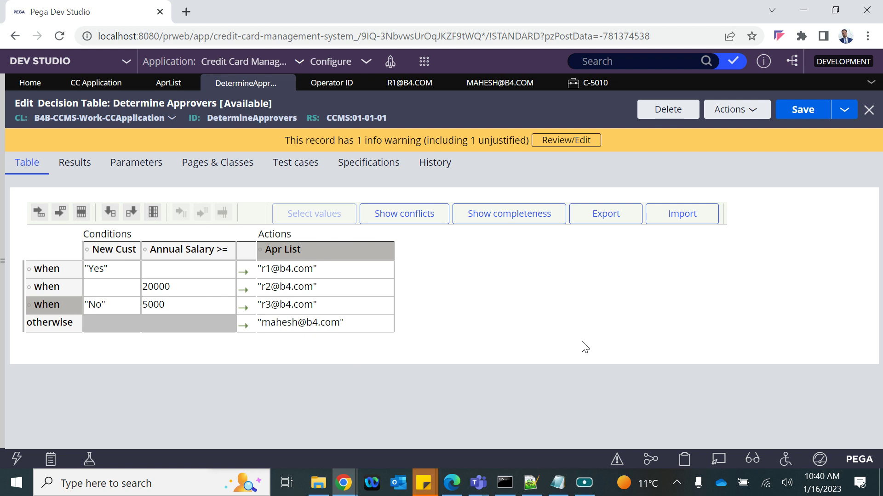
In the Notepad notes, append 'Property' after the PageList line
{"action": "left_click", "coordinate": [558, 482]}
{"action": "left_click", "coordinate": [238, 307]}
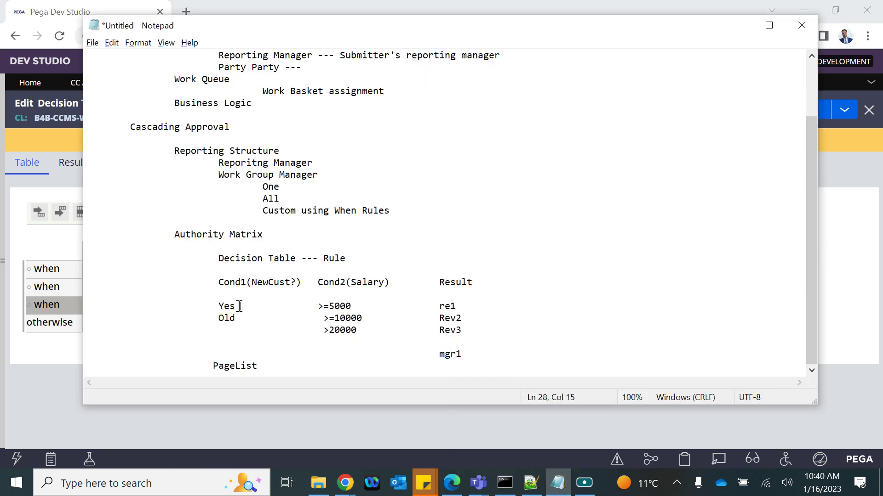
{"action": "left_click_drag", "start_coordinate": [217, 259], "coordinate": [353, 259]}
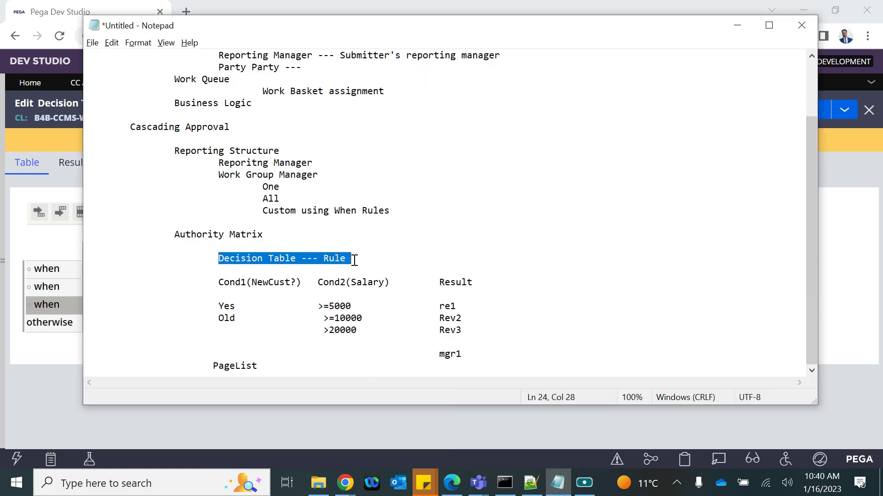
{"action": "left_click", "coordinate": [215, 365]}
{"action": "double_click", "coordinate": [215, 366]}
{"action": "left_click", "coordinate": [286, 368]}
{"action": "type", "text": "Property"}
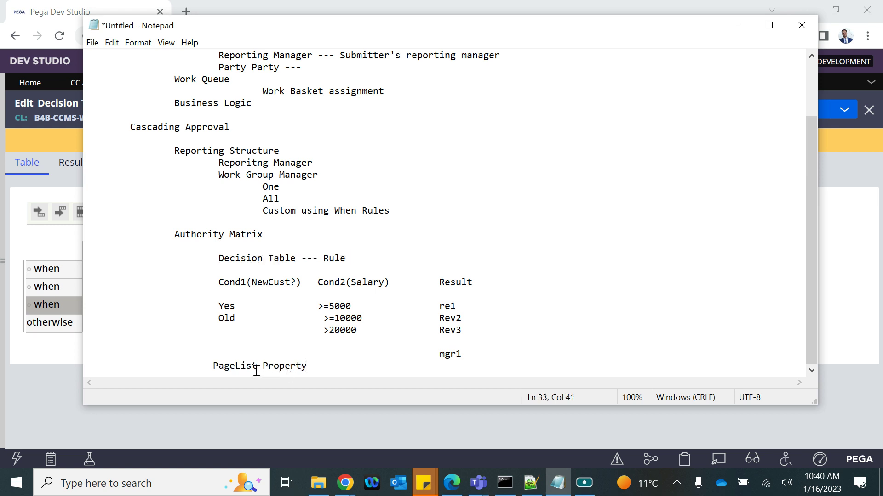
{"action": "double_click", "coordinate": [232, 366]}
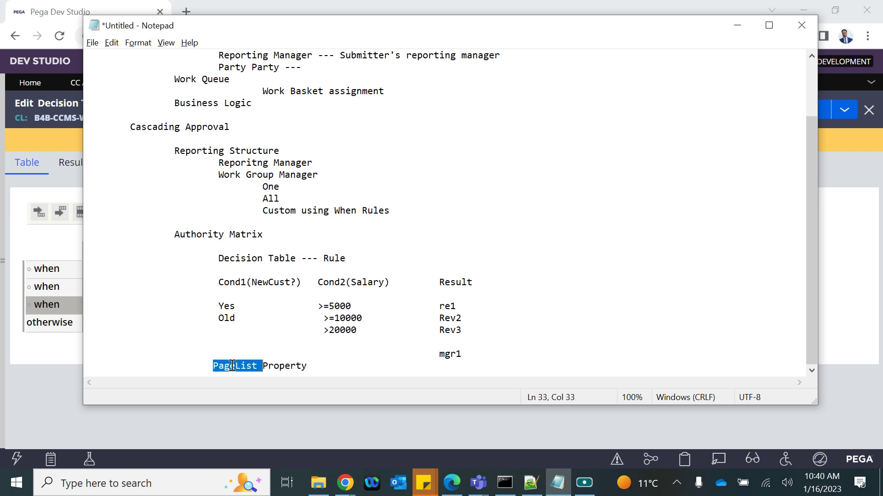
Change the Result heading to 'Result-- Pagelist Property' and bring Pega back
{"action": "double_click", "coordinate": [454, 283]}
{"action": "left_click", "coordinate": [472, 283]}
{"action": "type", "text": "-- Pafe"}
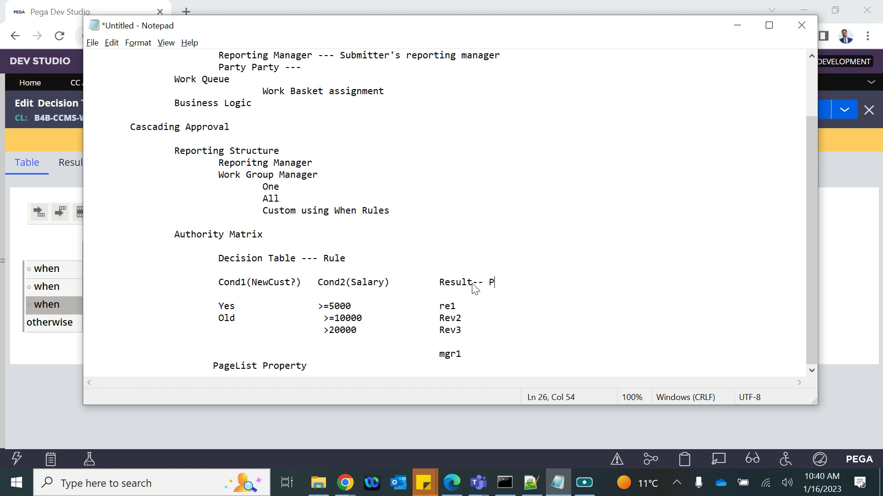
{"action": "key", "text": "BackSpace"}
{"action": "key", "text": "BackSpace"}
{"action": "type", "text": "gelist Property"}
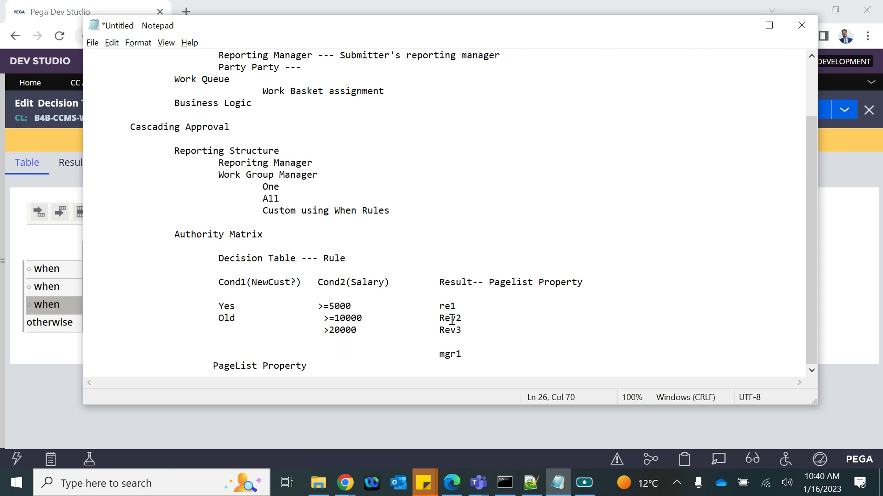
{"action": "left_click_drag", "start_coordinate": [439, 282], "coordinate": [596, 275]}
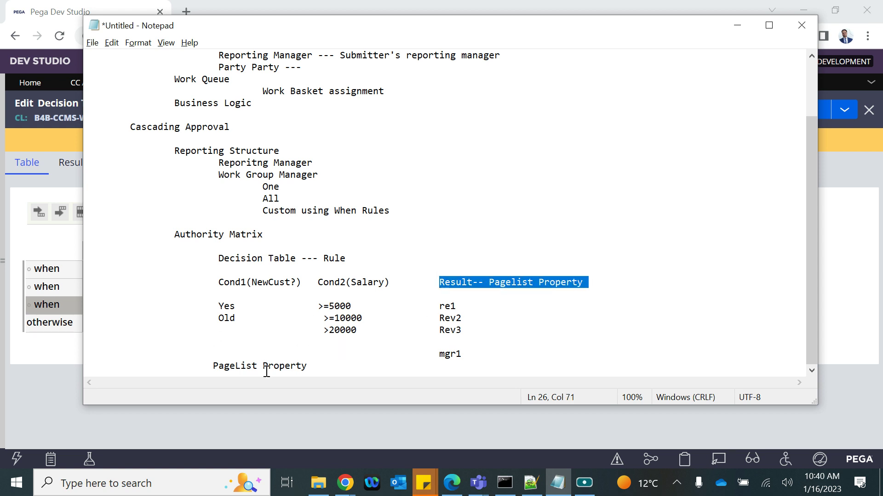
{"action": "left_click", "coordinate": [40, 377]}
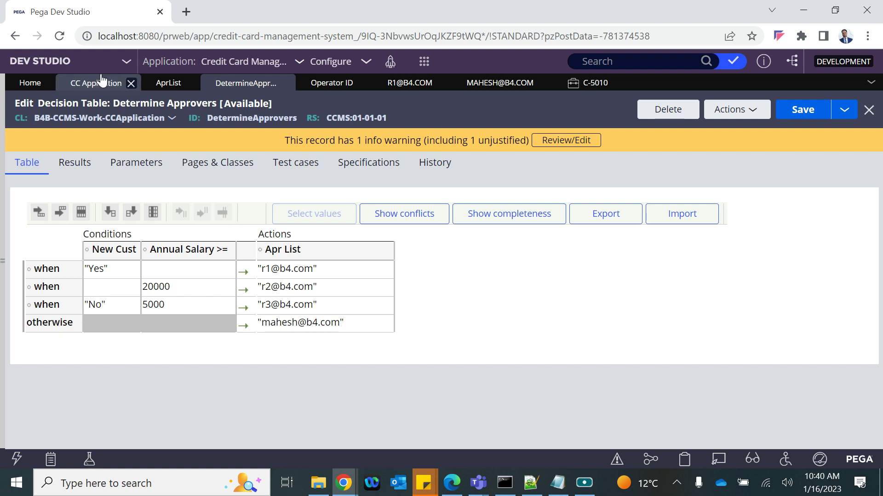
Show the Review CC Application step's approver settings: DetermineApprovers, .AprList, .pyUserIdentifier
{"action": "left_click", "coordinate": [102, 81]}
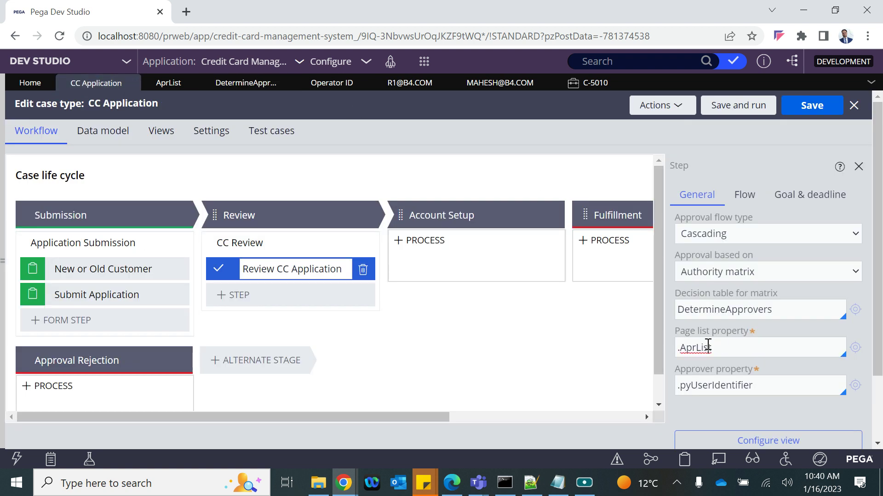
{"action": "double_click", "coordinate": [697, 386]}
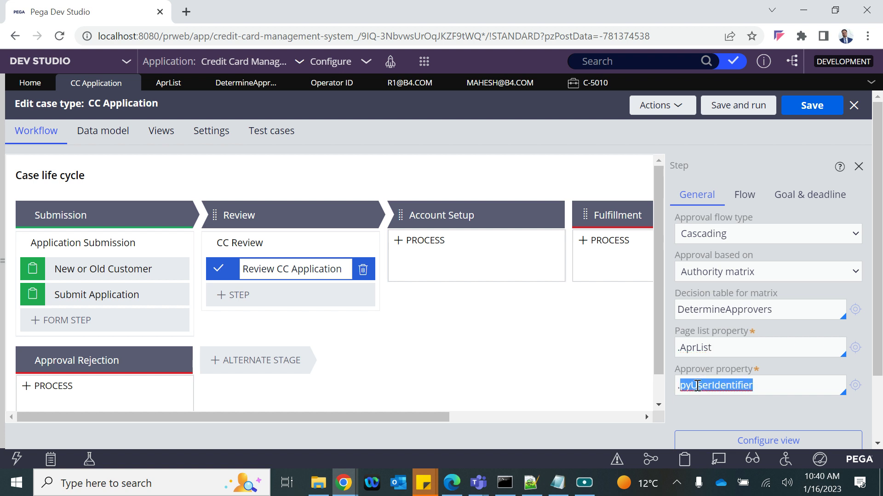